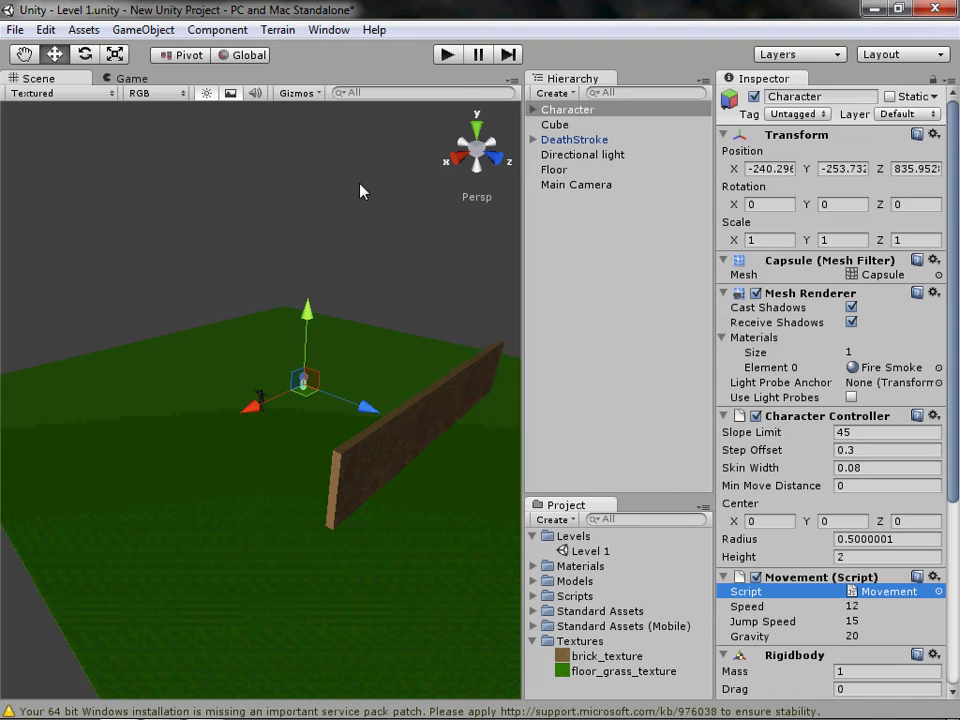
- Deselect the Character, run the level in play mode to preview it, and stop it again
left_click(362, 191)
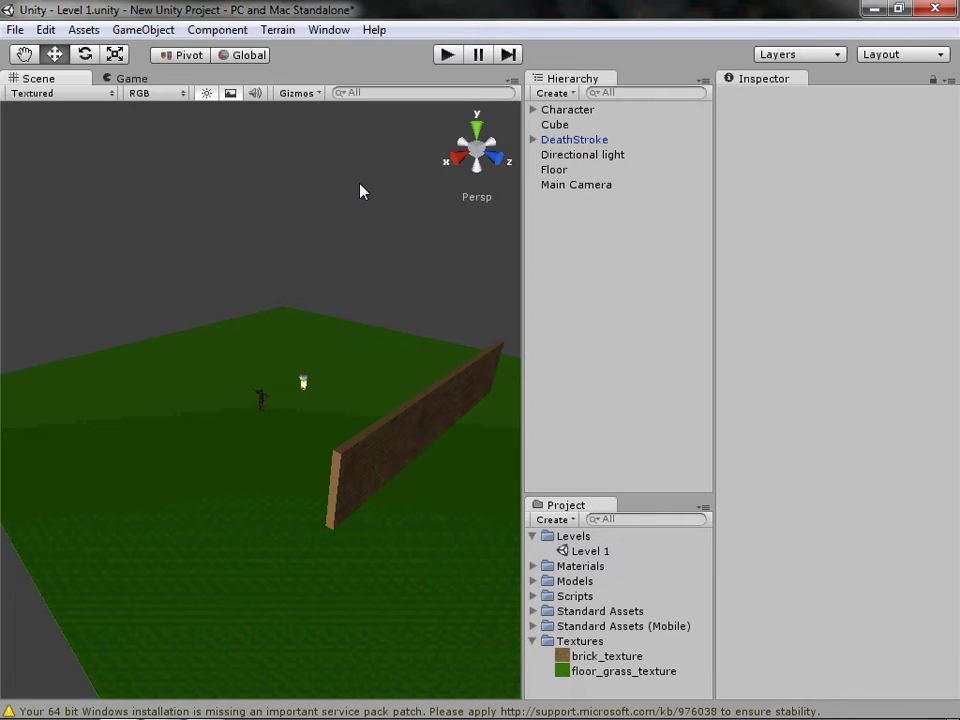
left_click(445, 56)
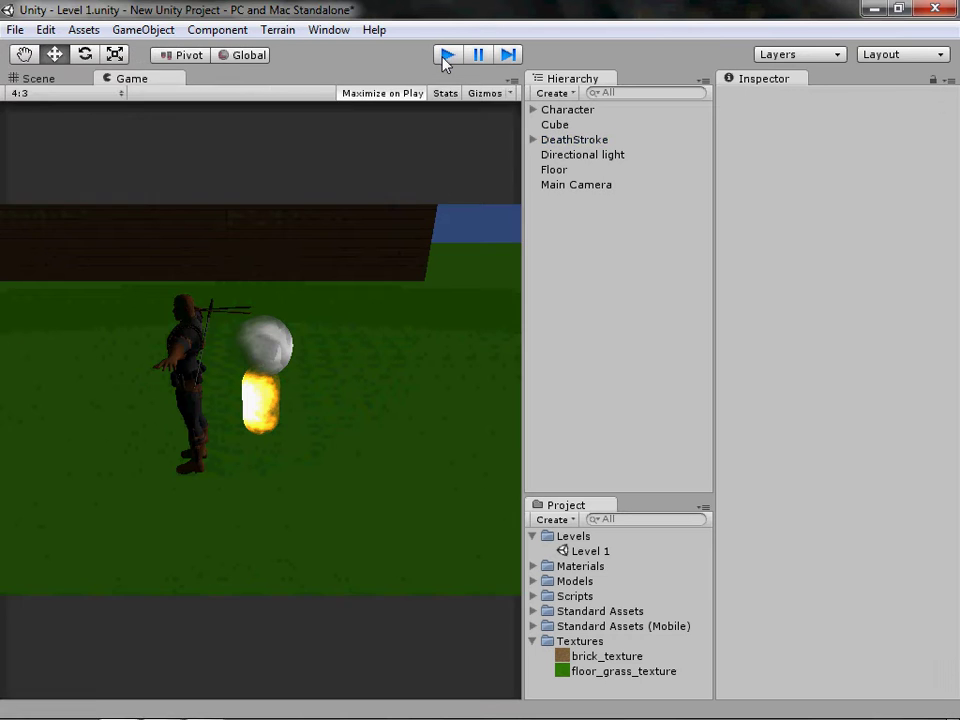
left_click(446, 56)
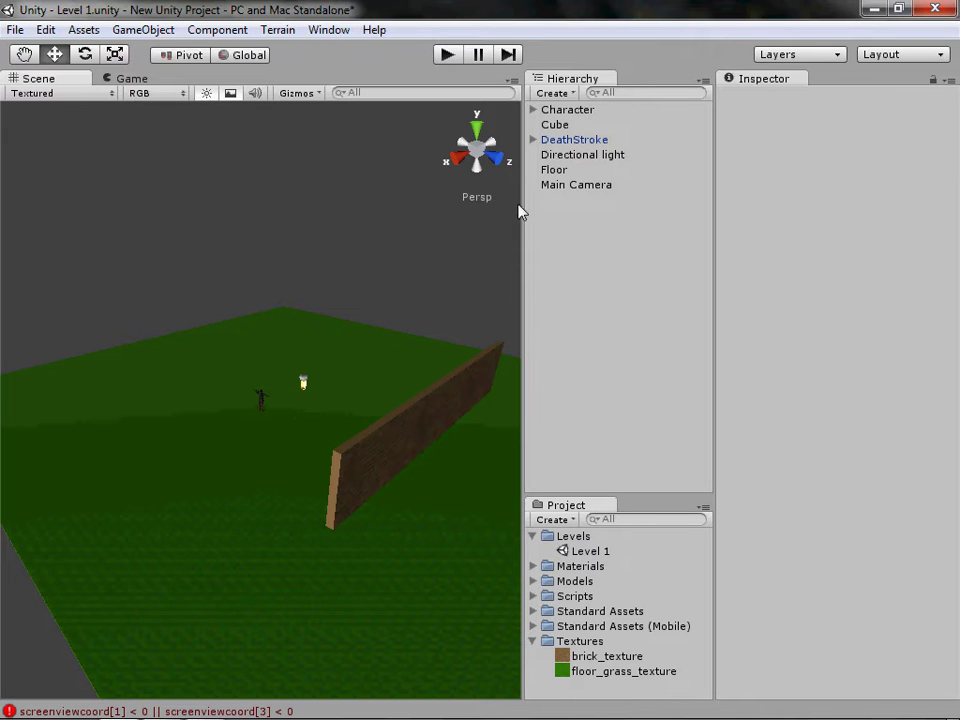
- Create a new terrain in the Level 1 scene
left_click_drag(405, 191, 235, 233)
left_click_drag(255, 174, 270, 250)
scroll(274, 254, "down", 3)
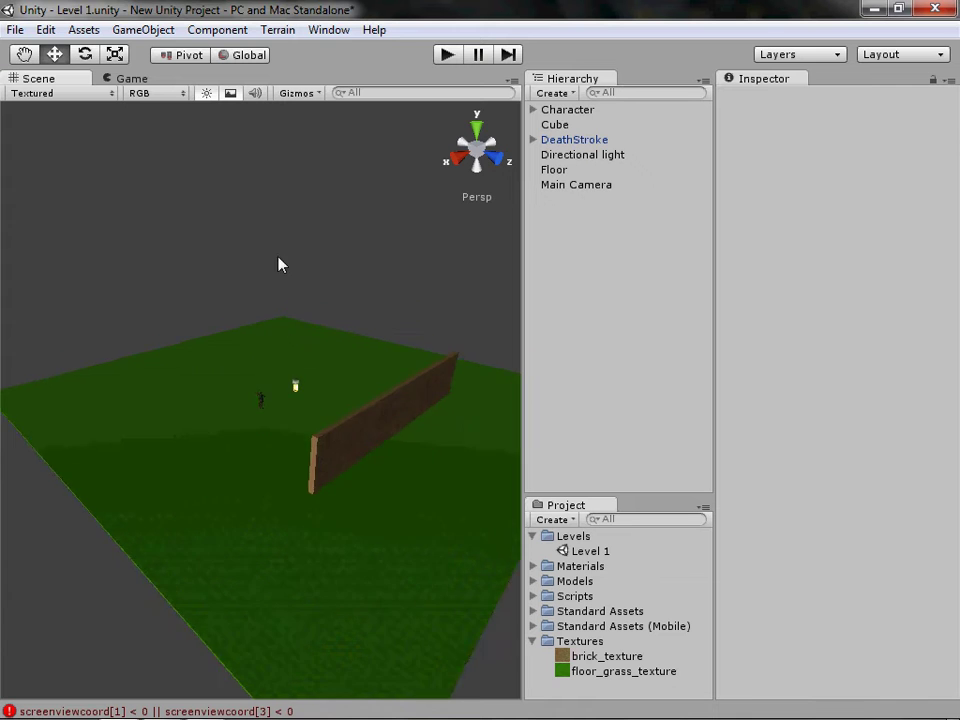
scroll(277, 266, "down", 3)
middle_click_drag(276, 268, 253, 288)
scroll(214, 309, "up", 3)
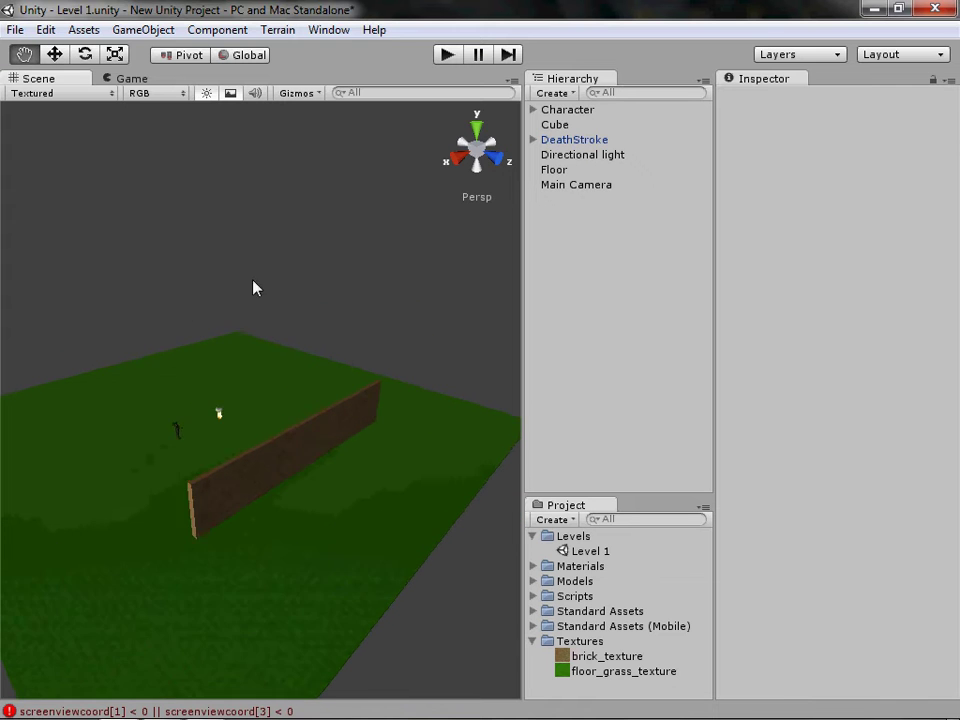
left_click(284, 30)
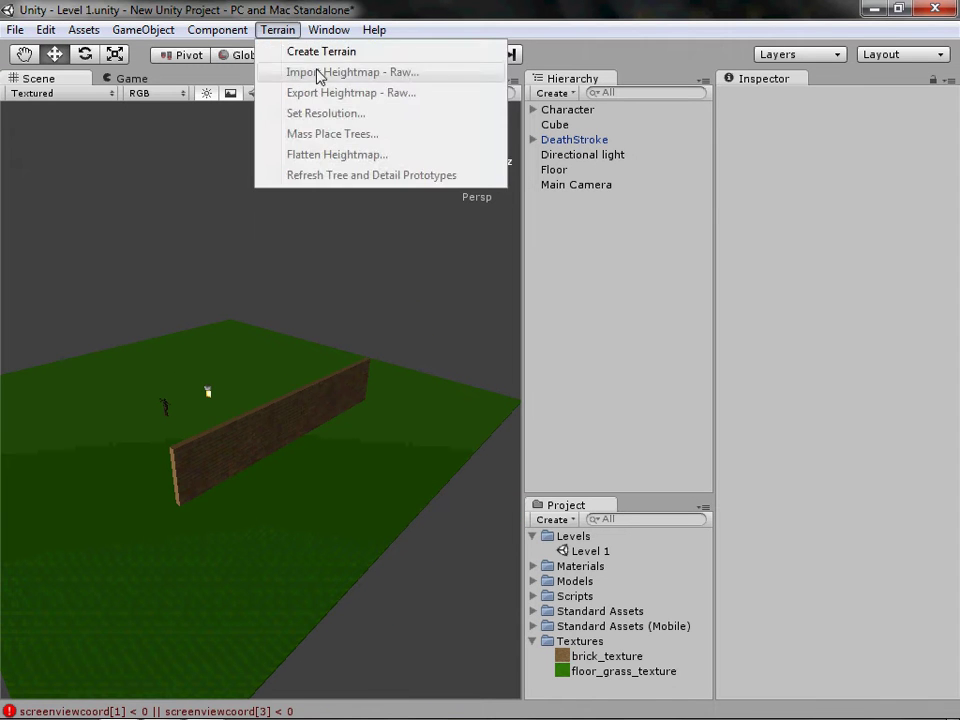
left_click(319, 57)
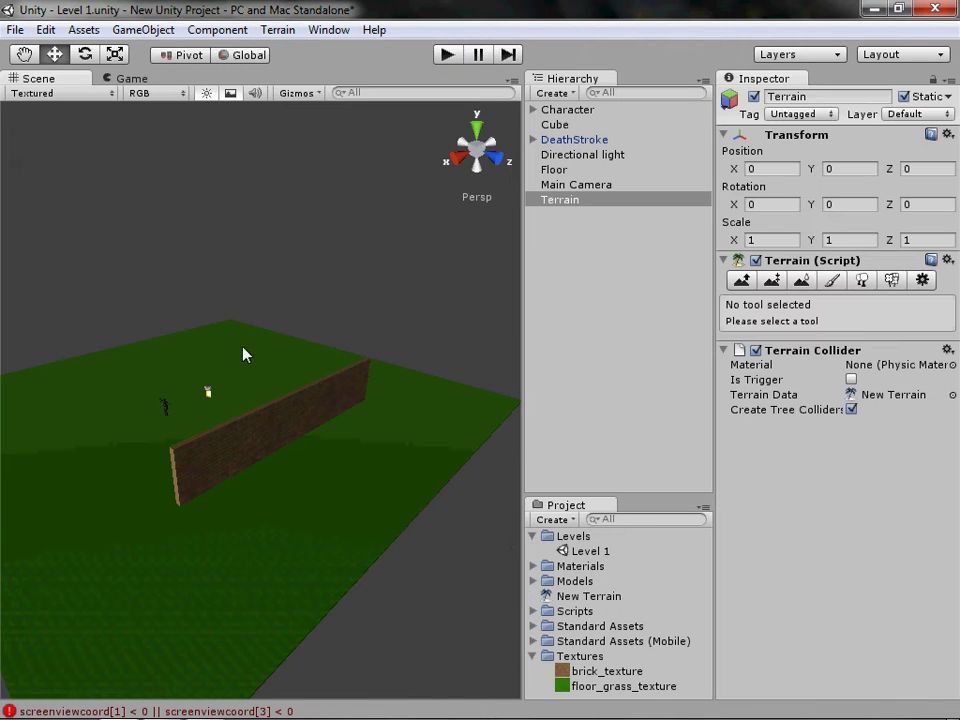
- In the front view, lower and shift the terrain to about X -522.7, Y -254.8
scroll(244, 354, "down", 5)
scroll(261, 272, "down", 6)
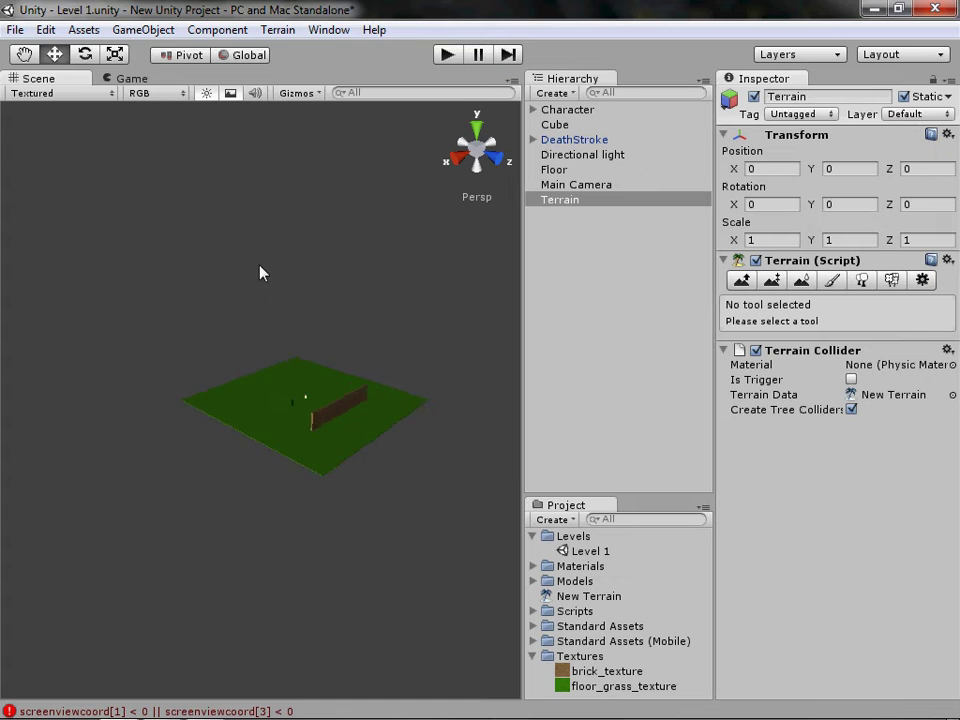
scroll(161, 317, "down", 6)
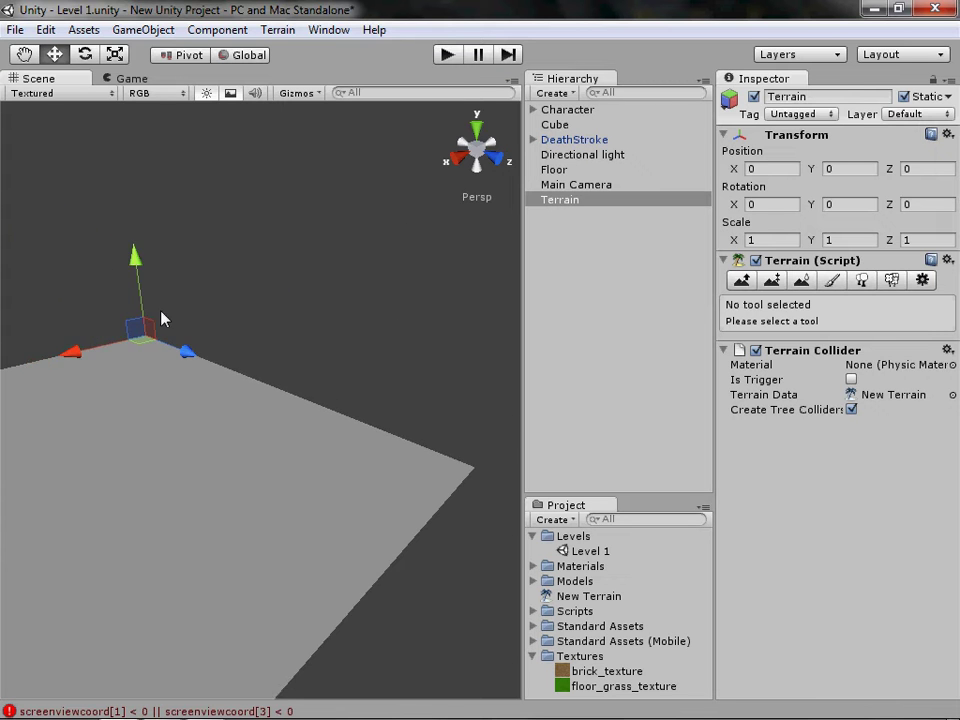
middle_click_drag(146, 339, 223, 309)
scroll(223, 309, "up", 4)
scroll(222, 304, "up", 2)
middle_click_drag(305, 345, 152, 508)
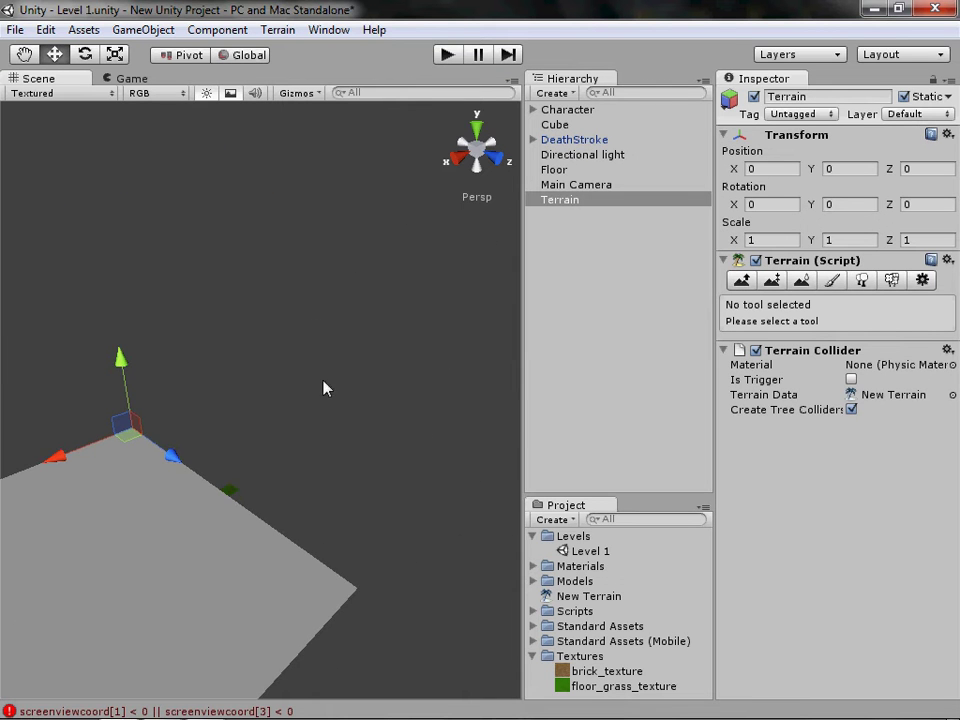
left_click(494, 157)
left_click_drag(166, 440, 241, 469)
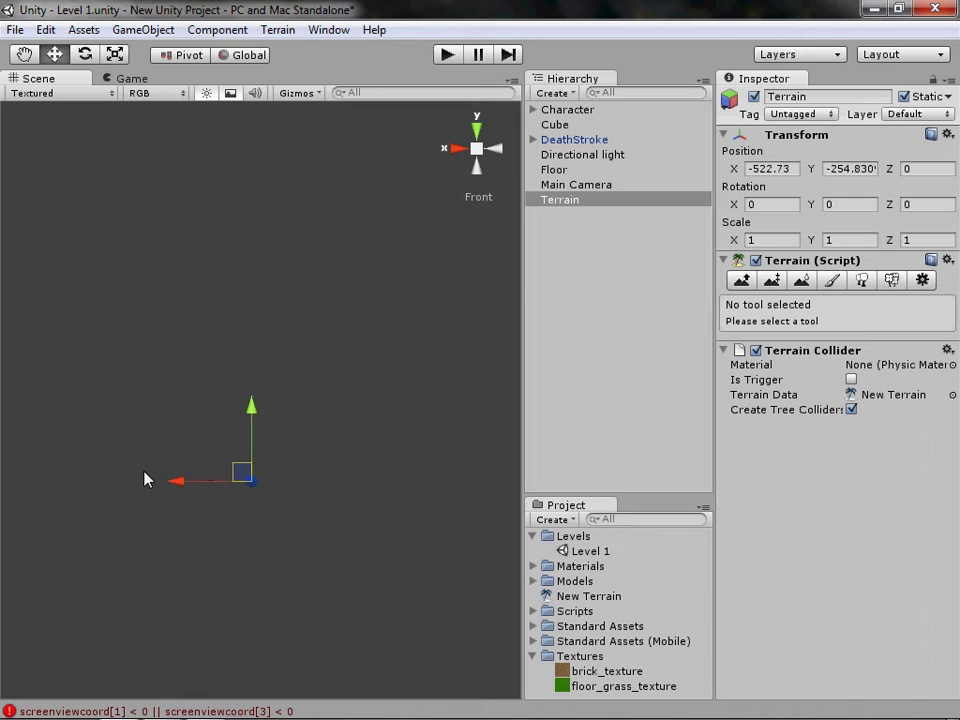
- Shift the terrain beside the brick wall in the front view, to about X -252.4, Y -258.4
scroll(144, 471, "up", 5)
middle_click_drag(195, 474, 257, 349)
scroll(257, 349, "up", 4)
middle_click_drag(196, 552, 212, 437)
scroll(212, 437, "up", 3)
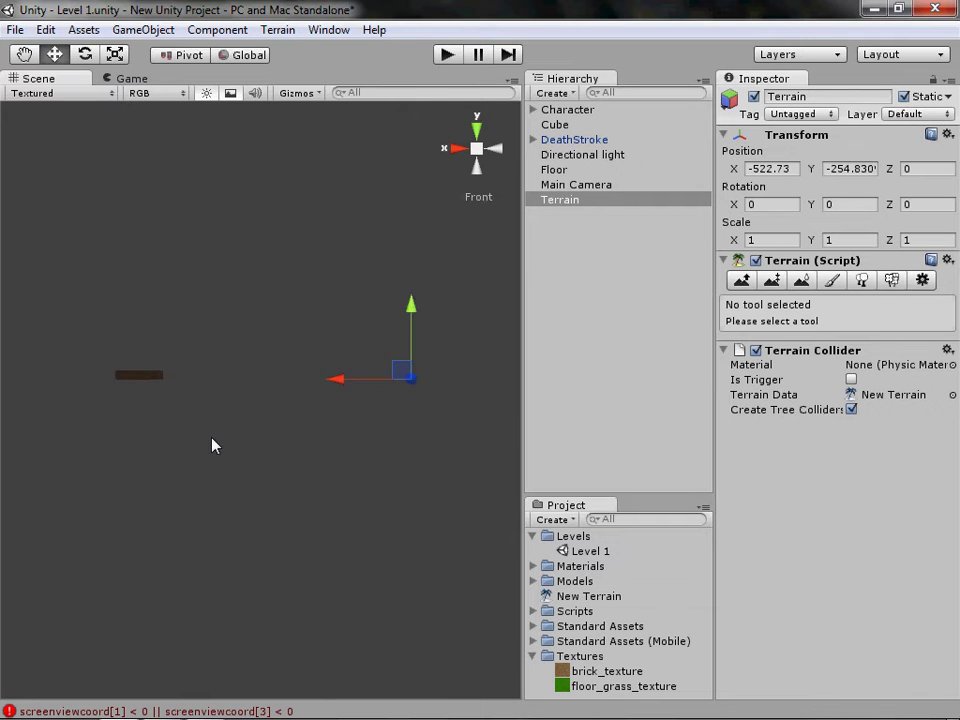
scroll(300, 437, "up", 2)
left_click_drag(456, 368, 98, 368)
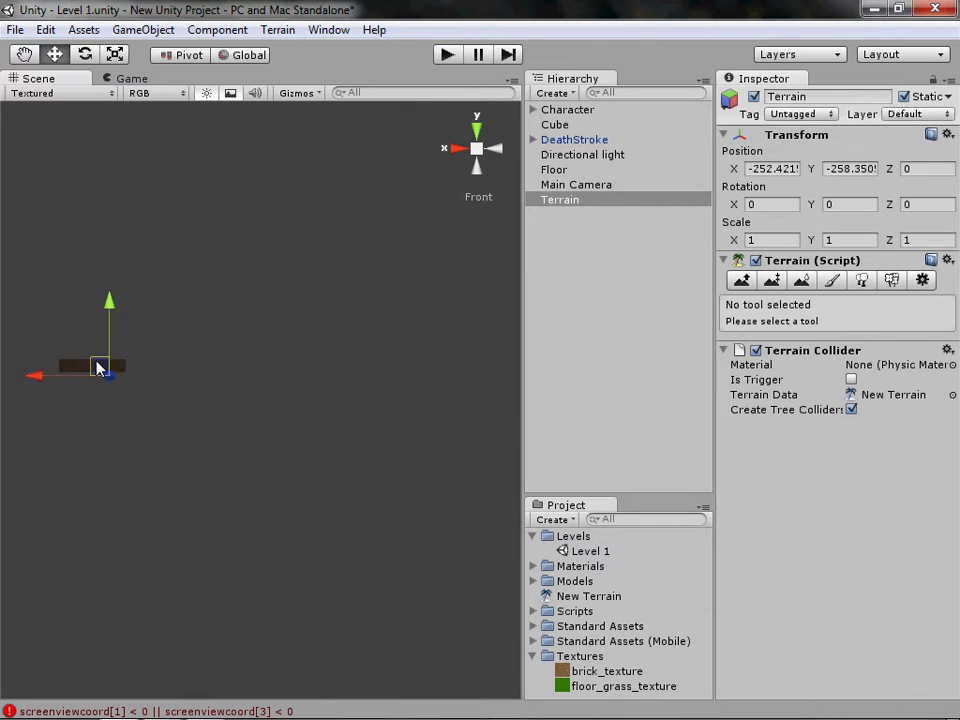
- Raise the terrain to the floor's level in the front view, to about X -278.5, Y -255.6
scroll(240, 381, "up", 6)
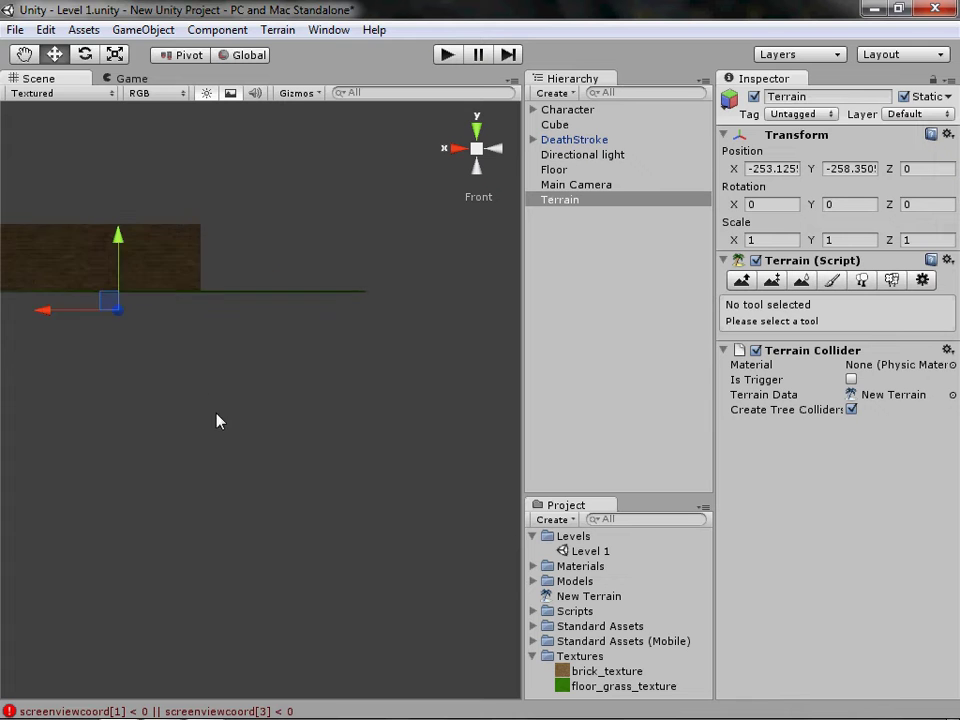
scroll(216, 414, "up", 2)
middle_click_drag(130, 301, 260, 431)
left_click_drag(186, 405, 421, 386)
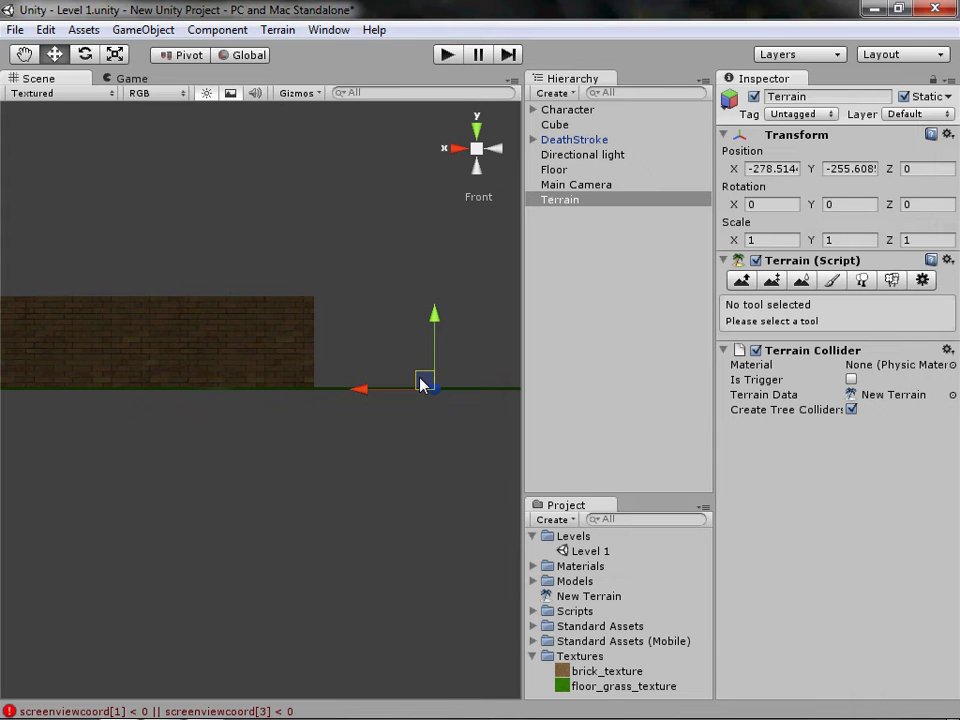
- Return to the perspective view and copy the Floor's X position, -240.2945, to the Terrain
left_click(478, 150)
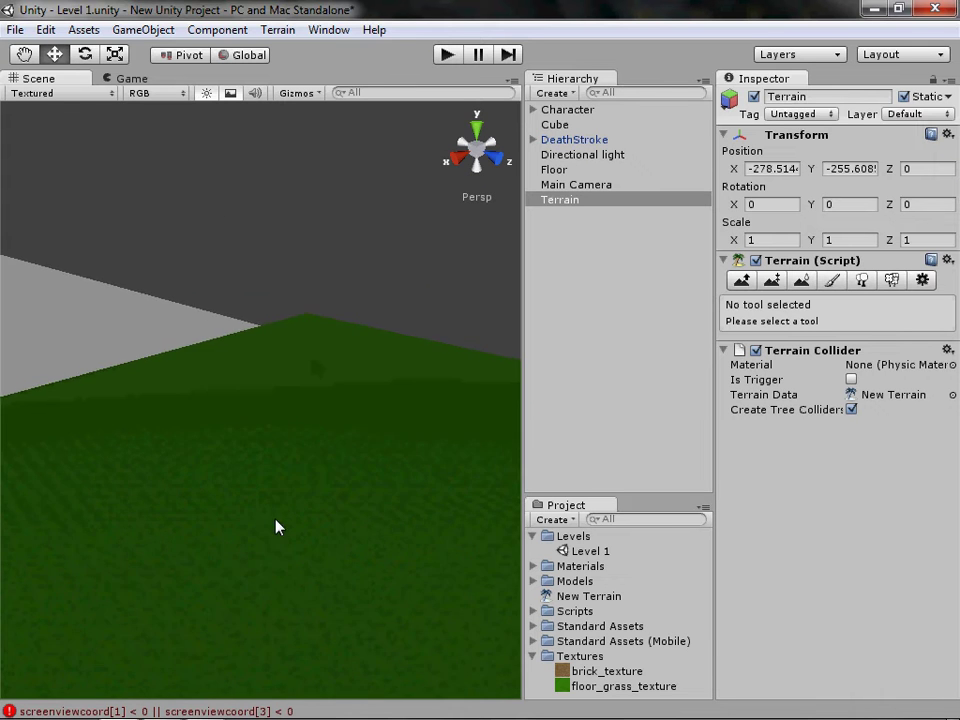
scroll(338, 469, "down", 5)
middle_click_drag(338, 469, 171, 463)
left_click_drag(171, 470, 258, 432, "alt")
left_click(270, 442)
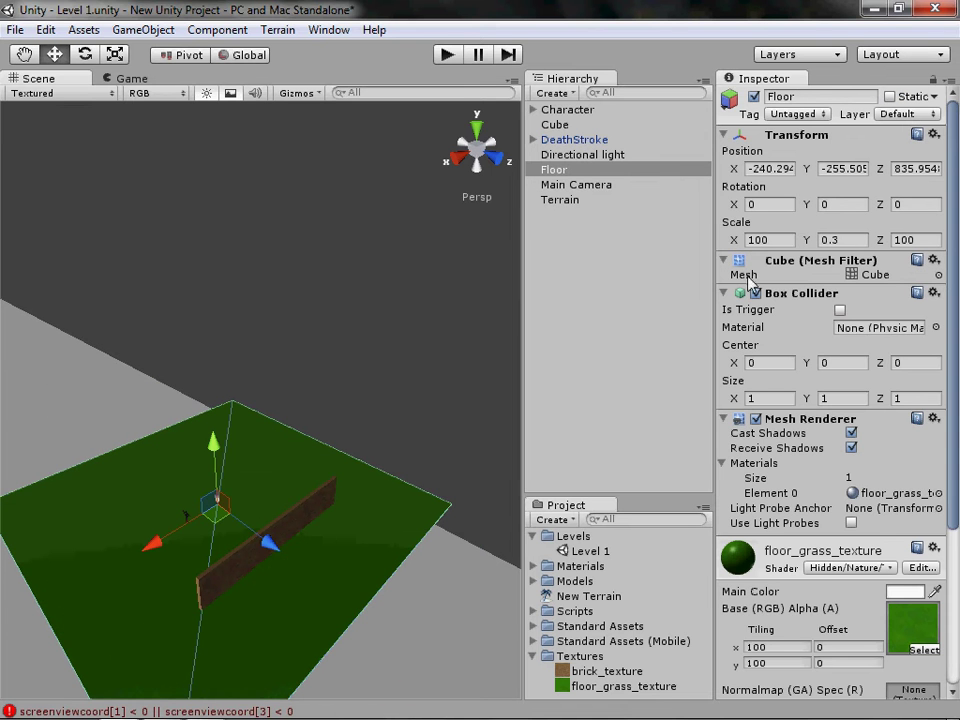
left_click(778, 169)
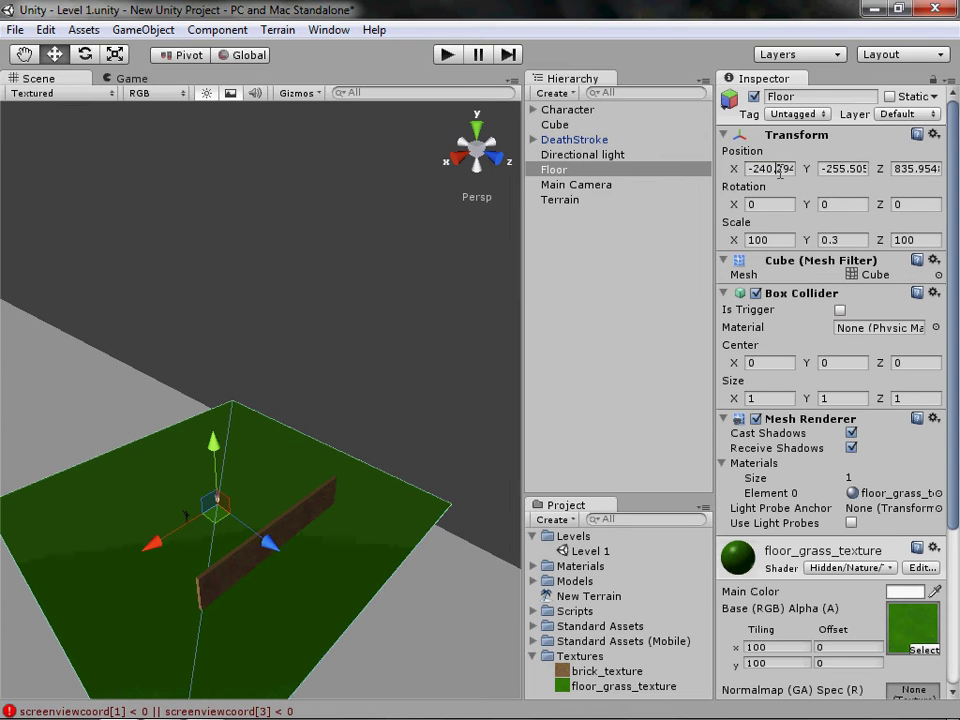
left_click(585, 198)
left_click(782, 166)
type("-240.2945")
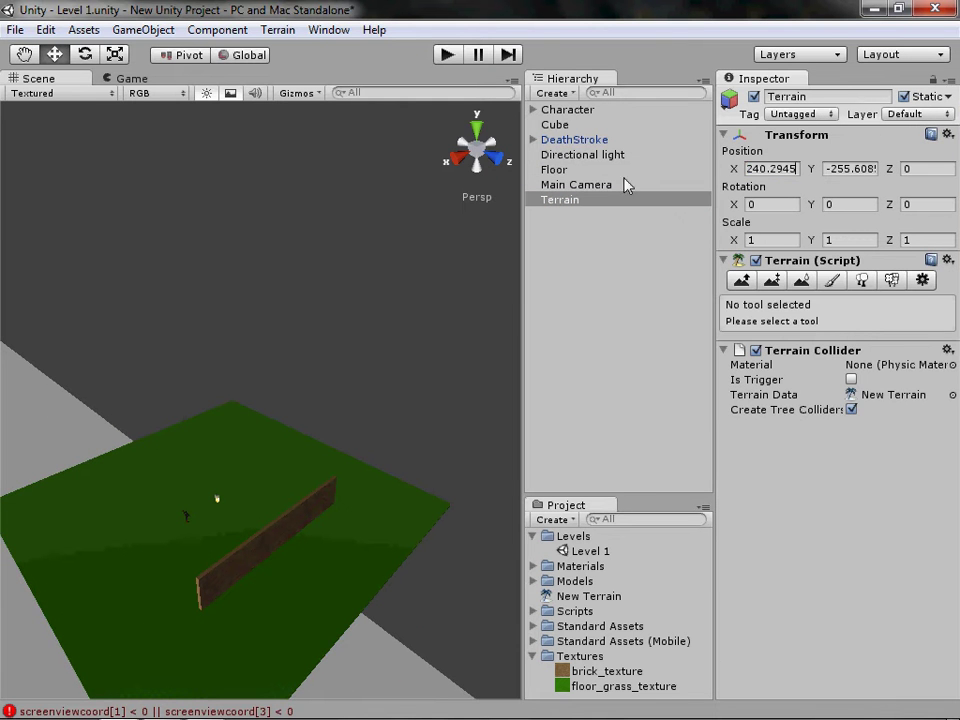
- Copy the Floor's Y position, -255.5053, to the Terrain
left_click(553, 169)
left_click(840, 168)
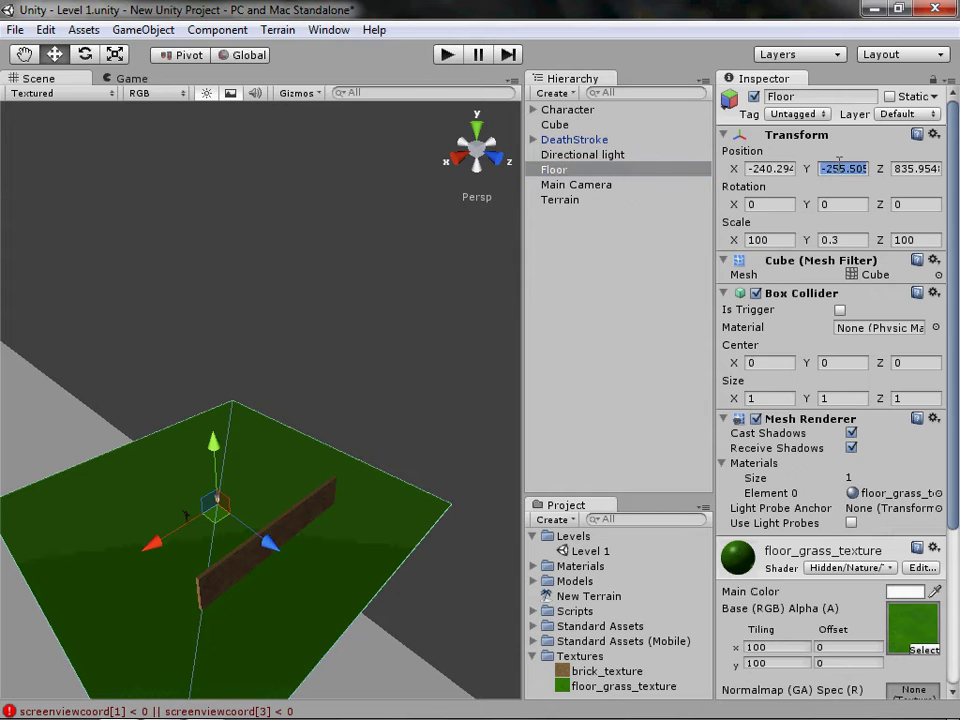
left_click(570, 203)
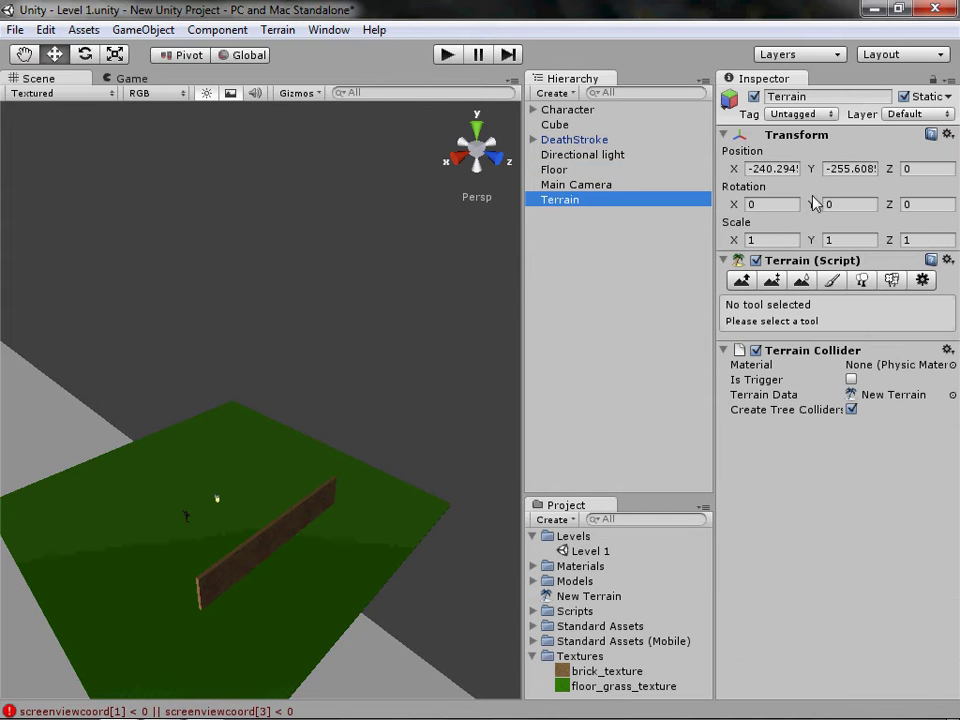
left_click(861, 175)
type("-255.5053")
- Copy the Floor's Z position, 835.9548, to the Terrain
left_click(587, 171)
left_click(919, 167)
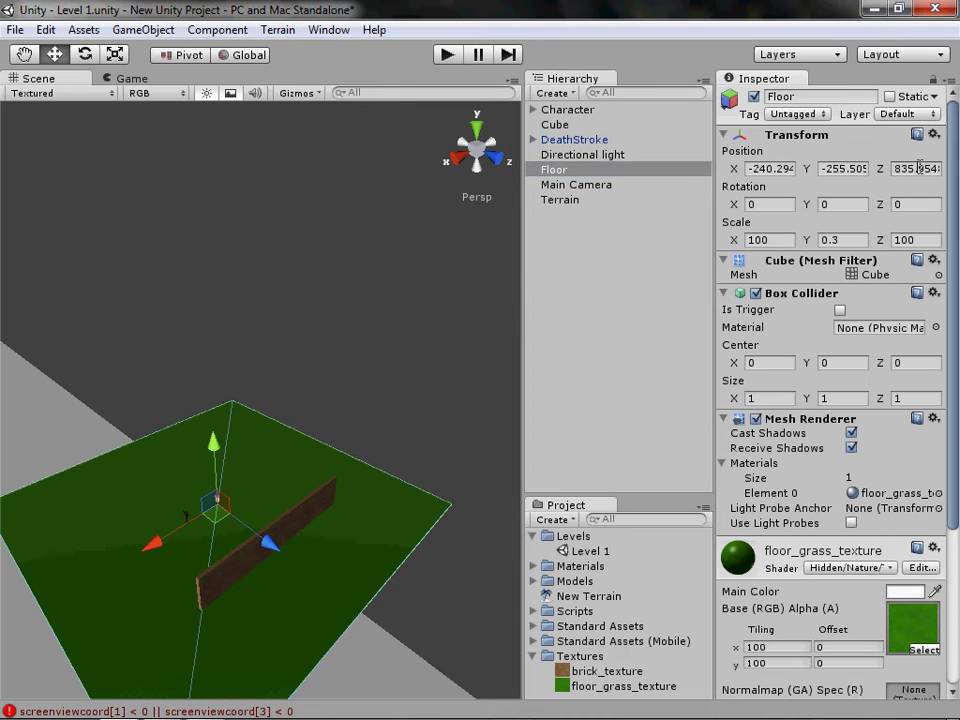
left_click(918, 168)
type("-255.5053")
key("ctrl+z")
left_click(660, 200)
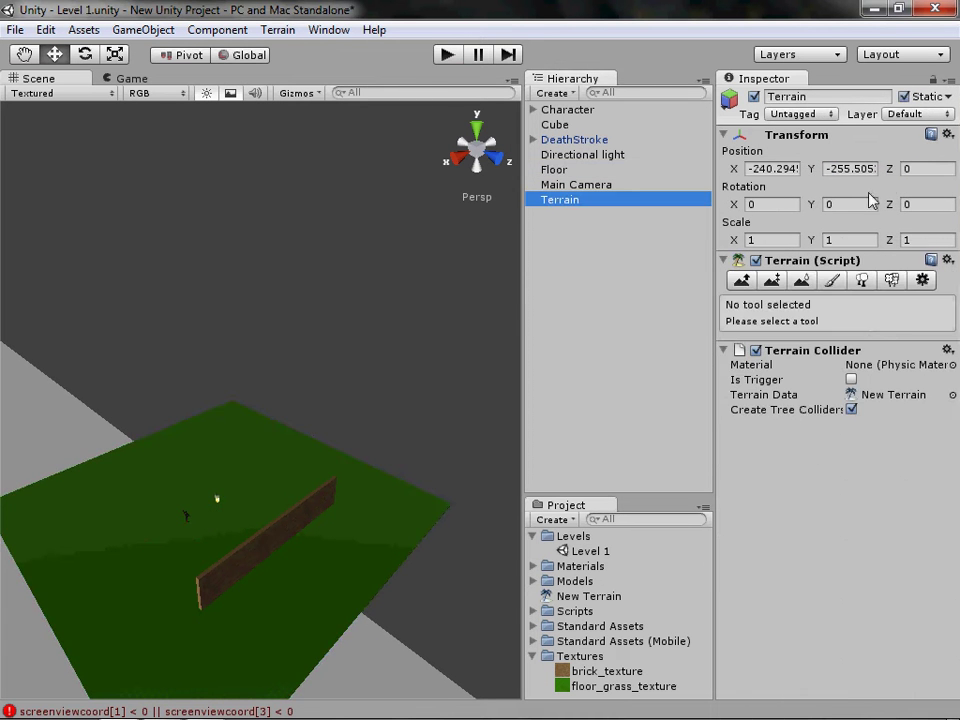
left_click(918, 168)
type("835.9548")
- In the top view, offset the terrain's corner to about X -204.7, Z 765.7, and return to the perspective view
scroll(379, 446, "up", 5)
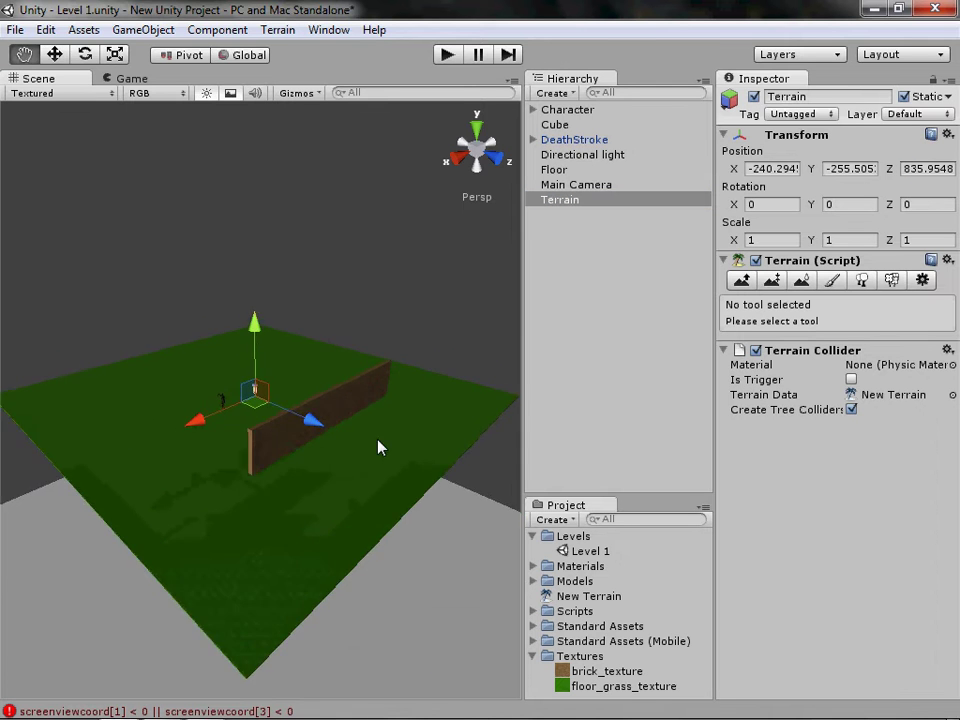
left_click(478, 135)
left_click_drag(112, 228, 118, 390)
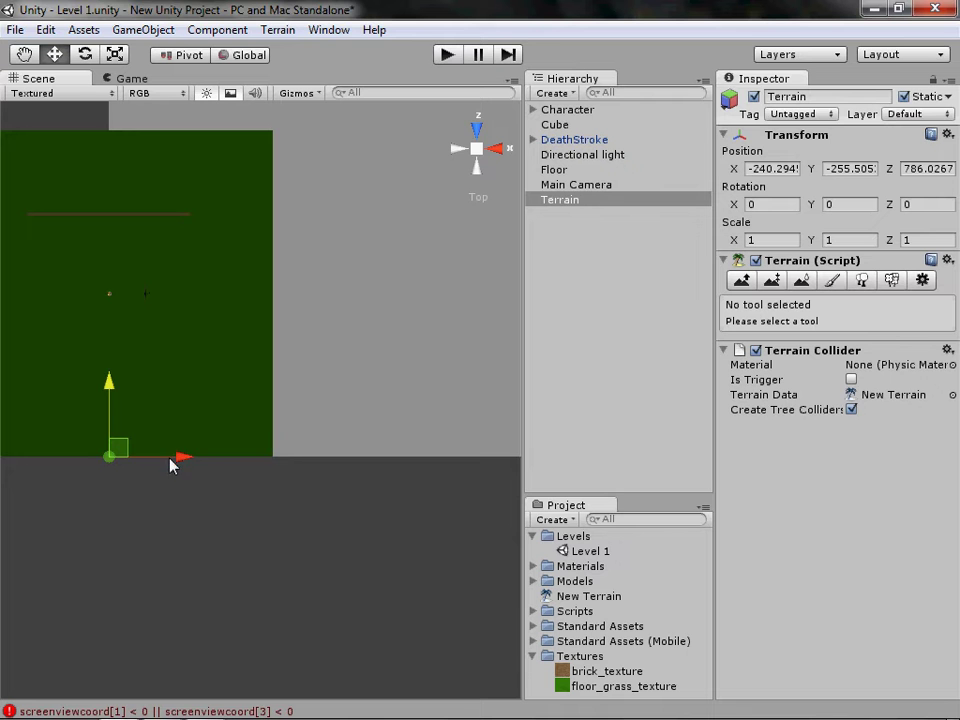
left_click_drag(171, 463, 287, 469)
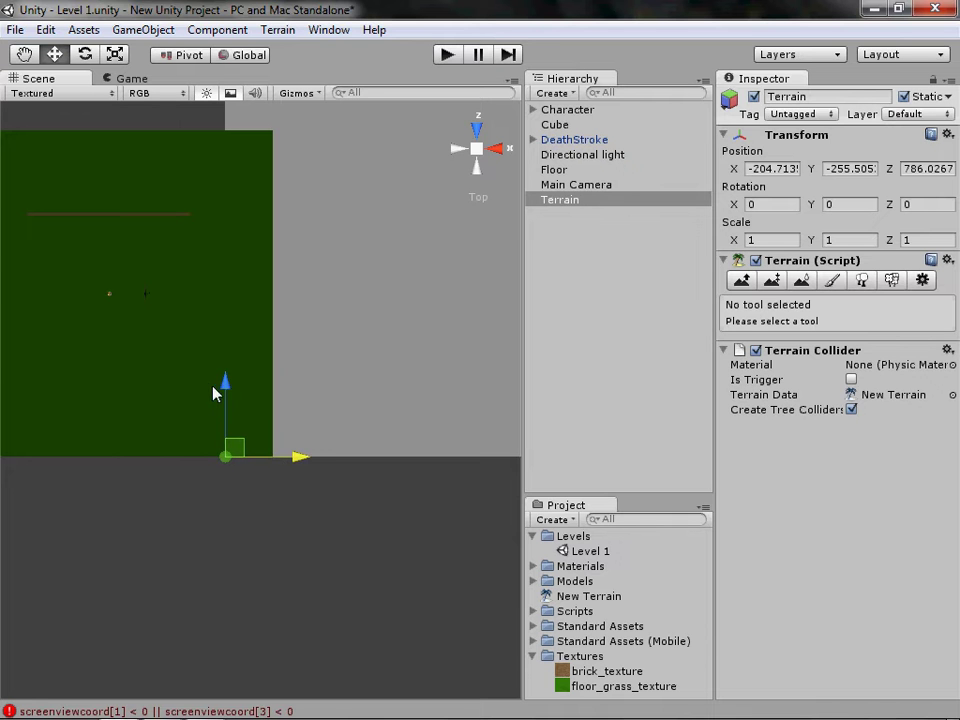
left_click_drag(225, 392, 262, 436)
left_click(477, 150)
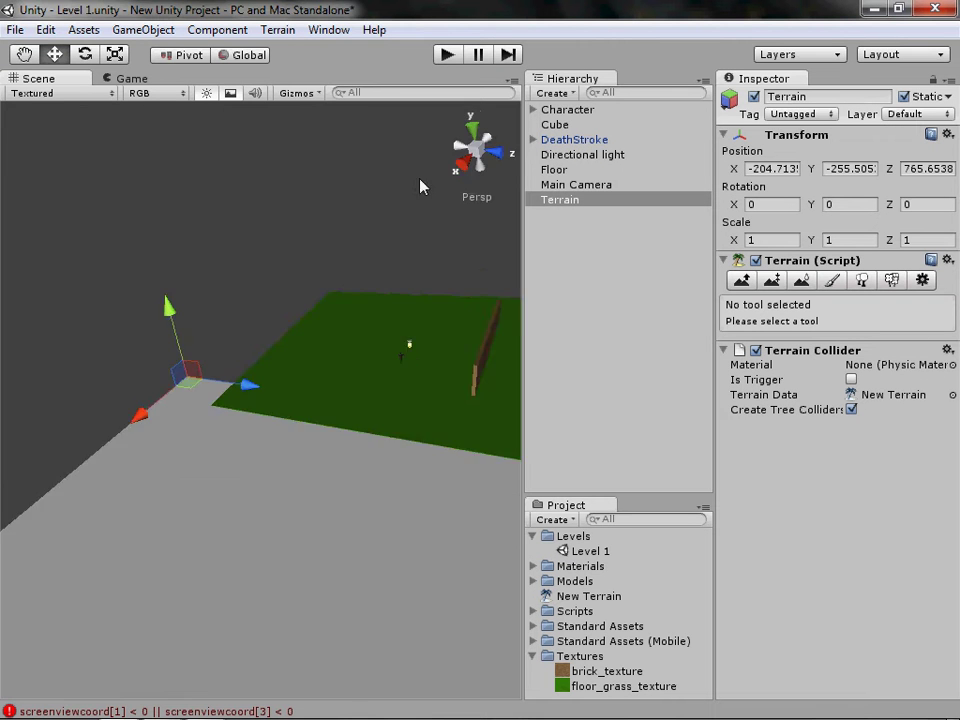
- Examine how the floor sits on the terrain up close and how large the terrain is compared with the floor
left_click_drag(318, 450, 257, 419, "alt")
left_click(297, 314)
key("f")
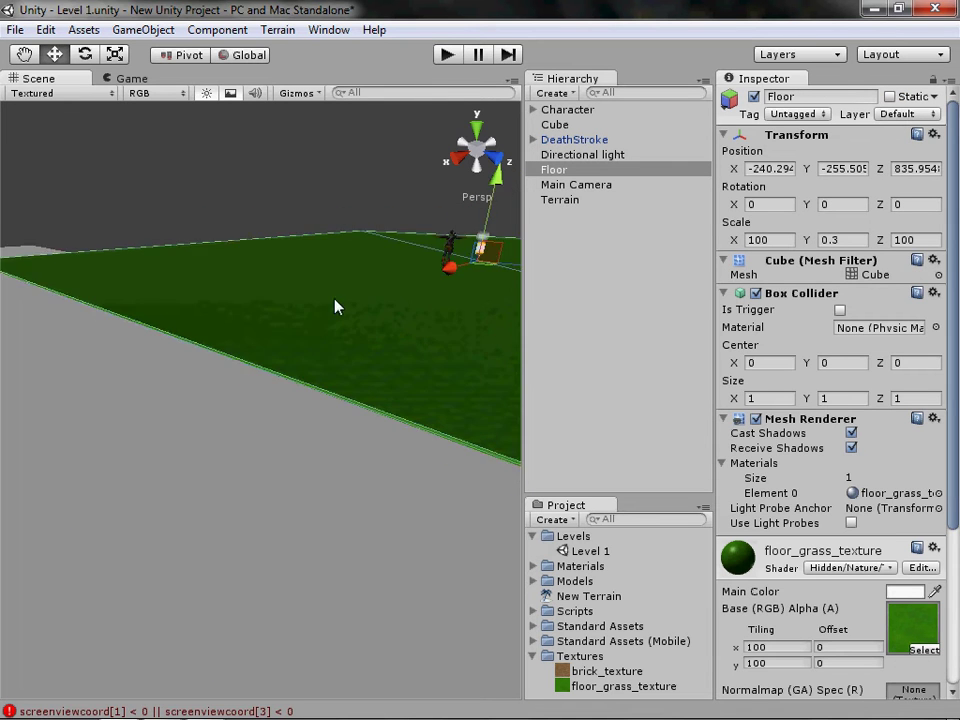
left_click(209, 558)
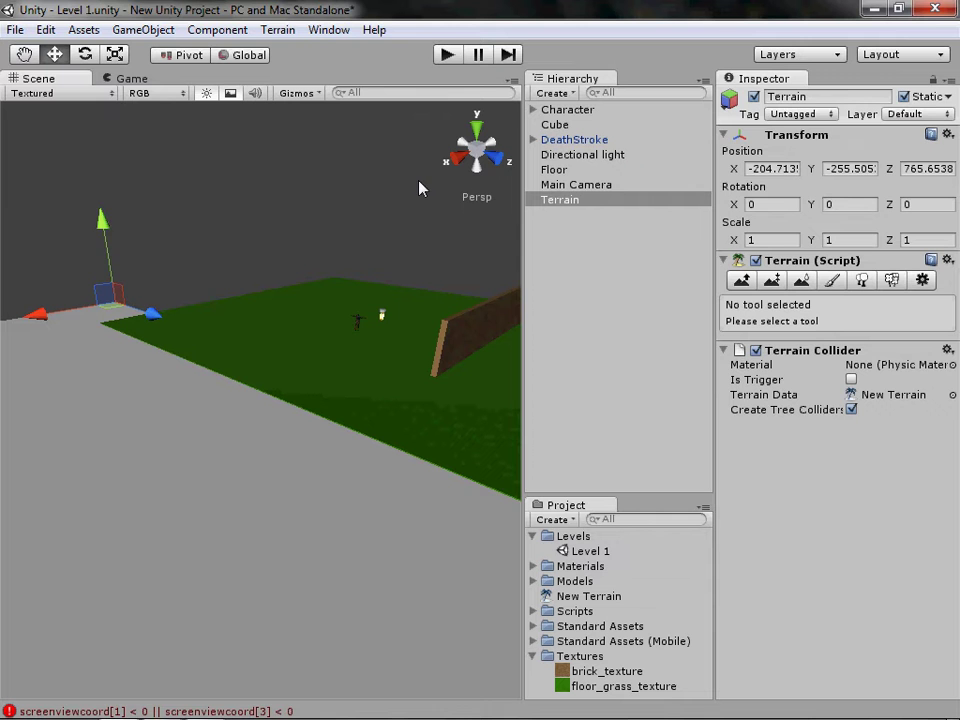
left_click(302, 255)
scroll(315, 265, "down", 4)
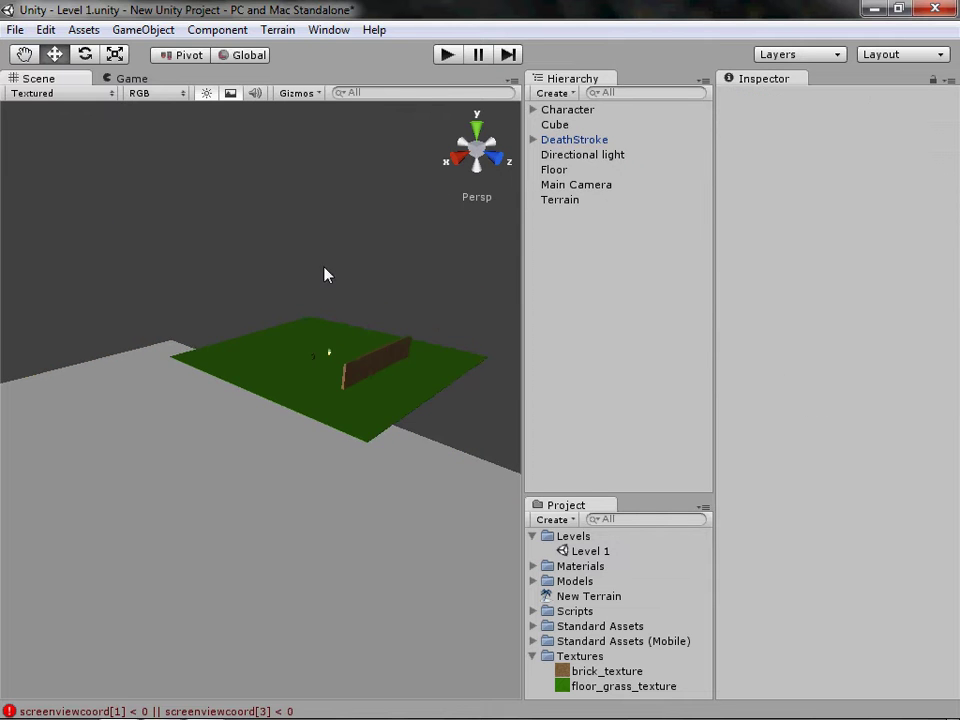
scroll(324, 270, "down", 3)
middle_click_drag(285, 333, 266, 199)
scroll(262, 345, "down", 10)
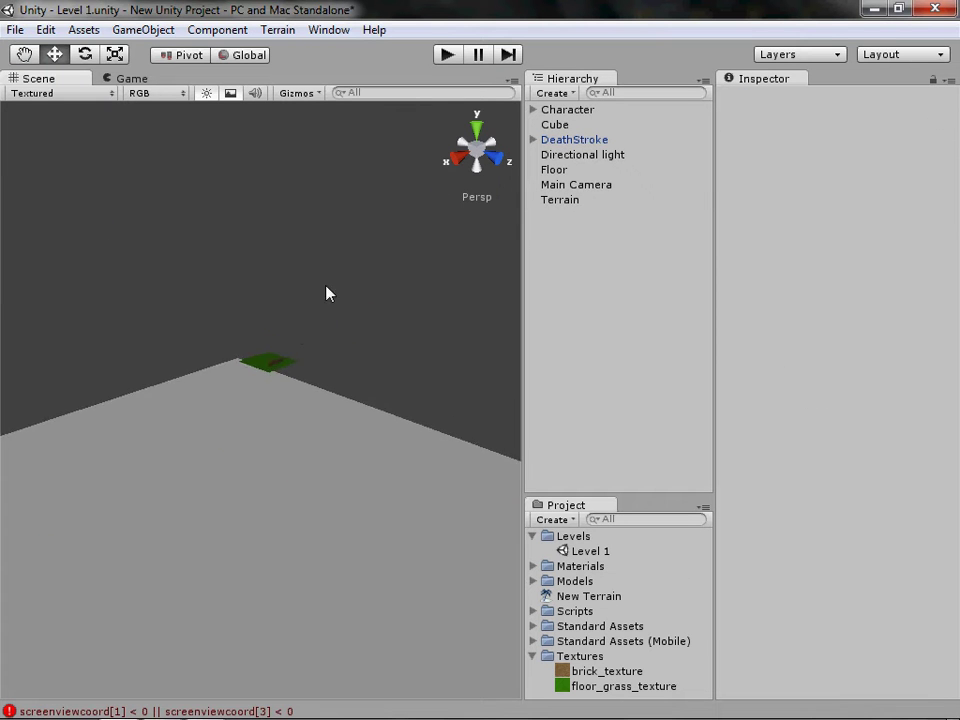
middle_click_drag(327, 293, 318, 355)
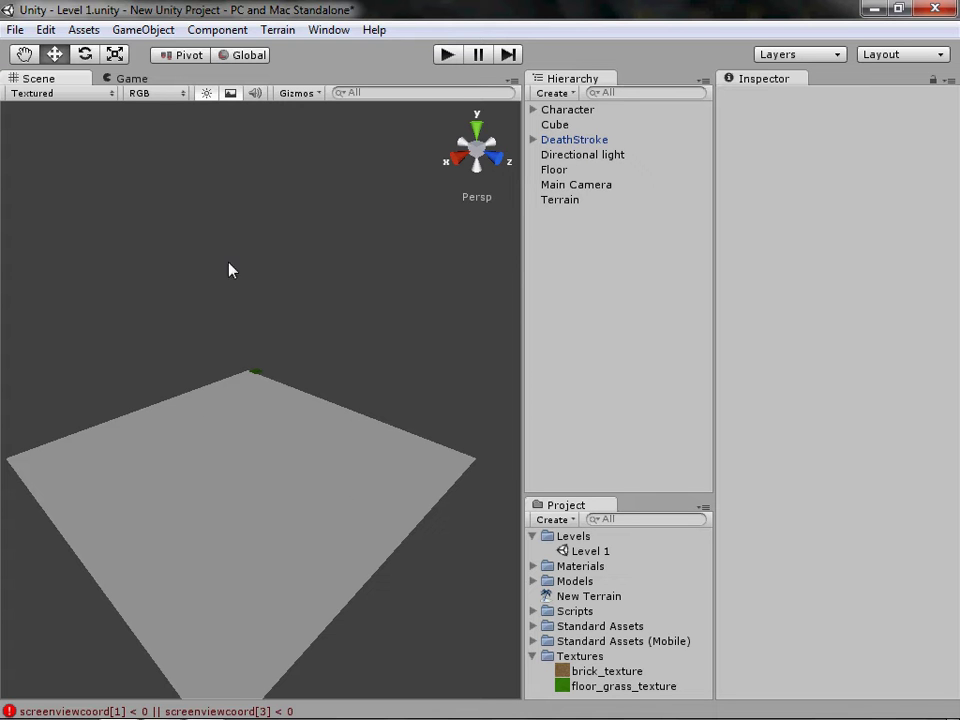
- Open the resolution settings for the Terrain and set its Terrain Width to 200
left_click(360, 497)
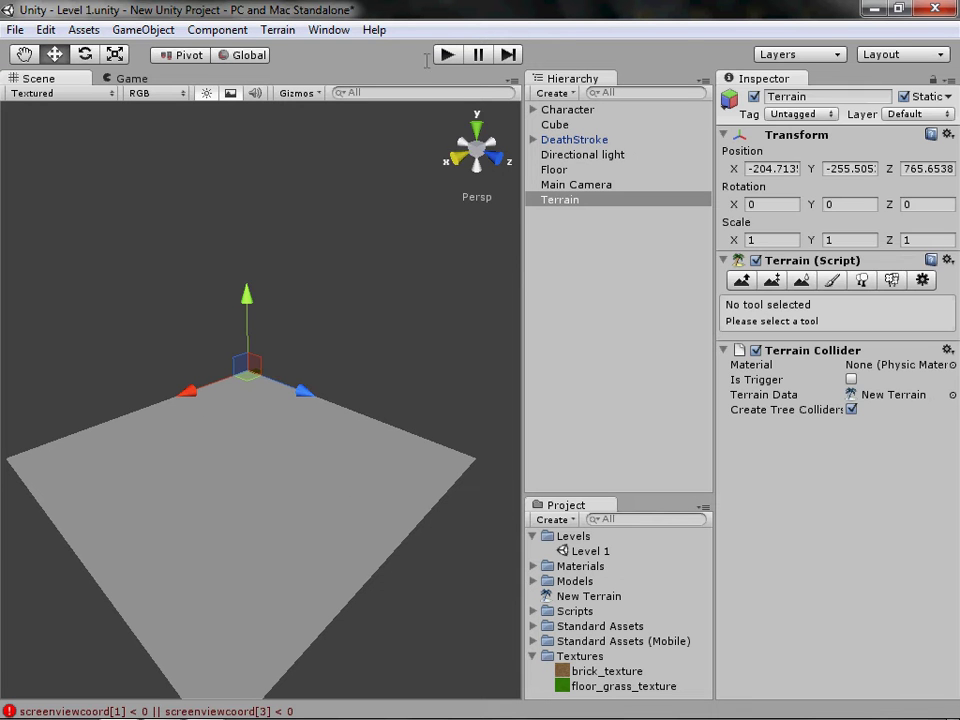
left_click(275, 27)
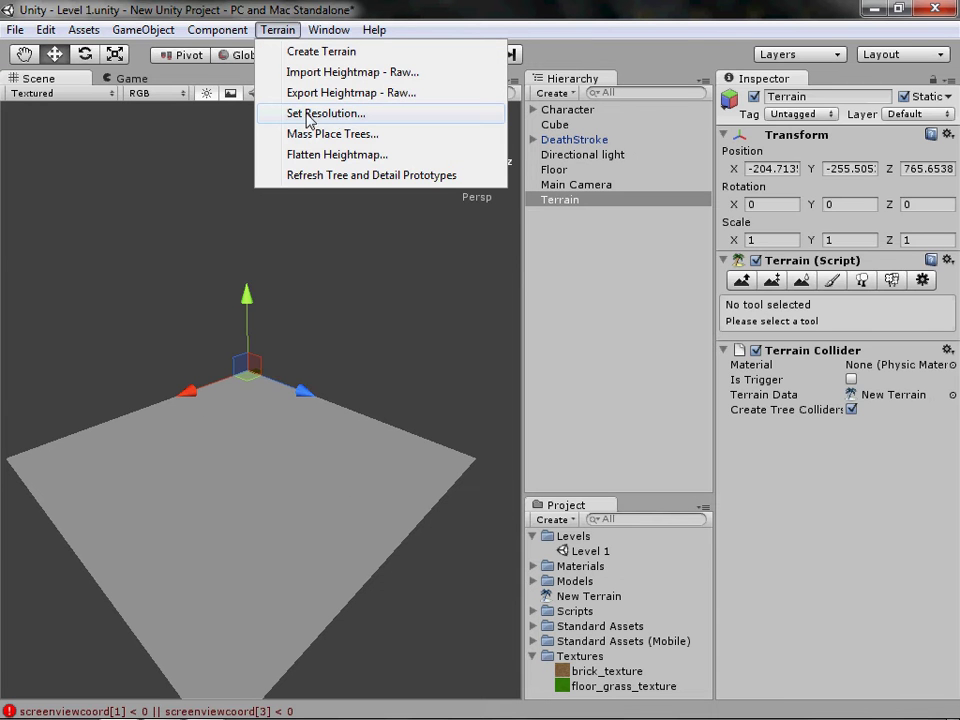
left_click(360, 118)
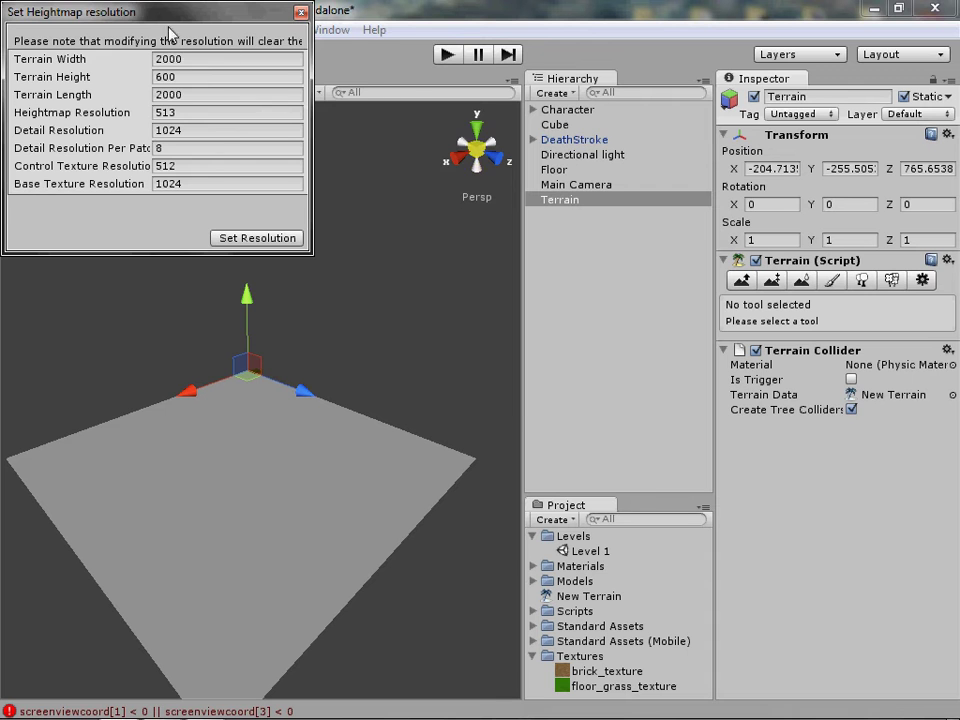
left_click_drag(169, 17, 472, 177)
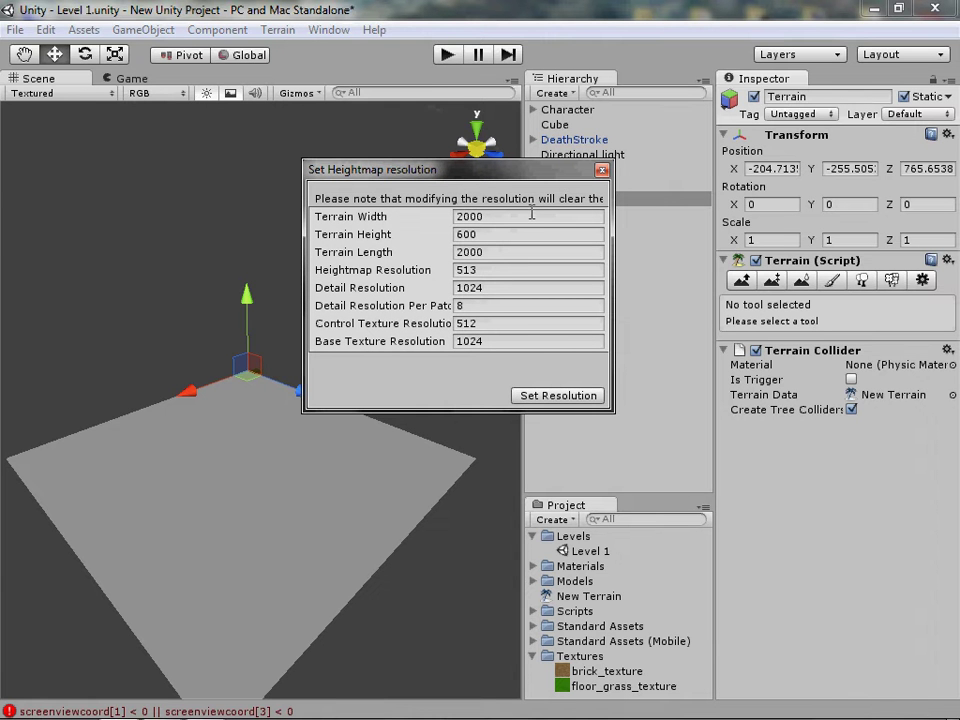
left_click_drag(430, 170, 429, 230)
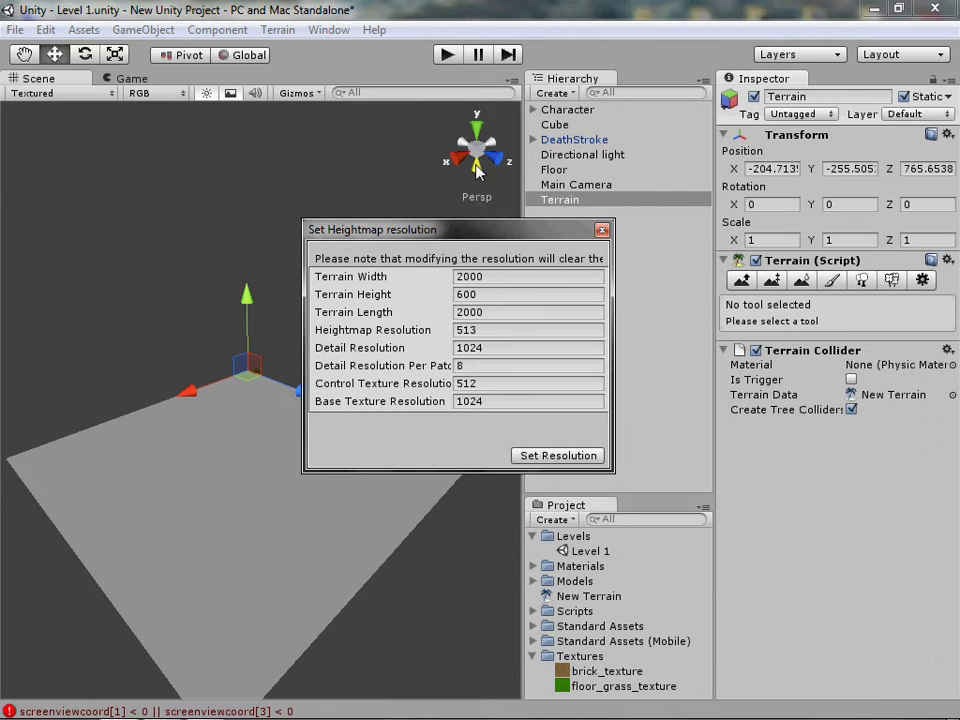
left_click(493, 274)
double_click(493, 274)
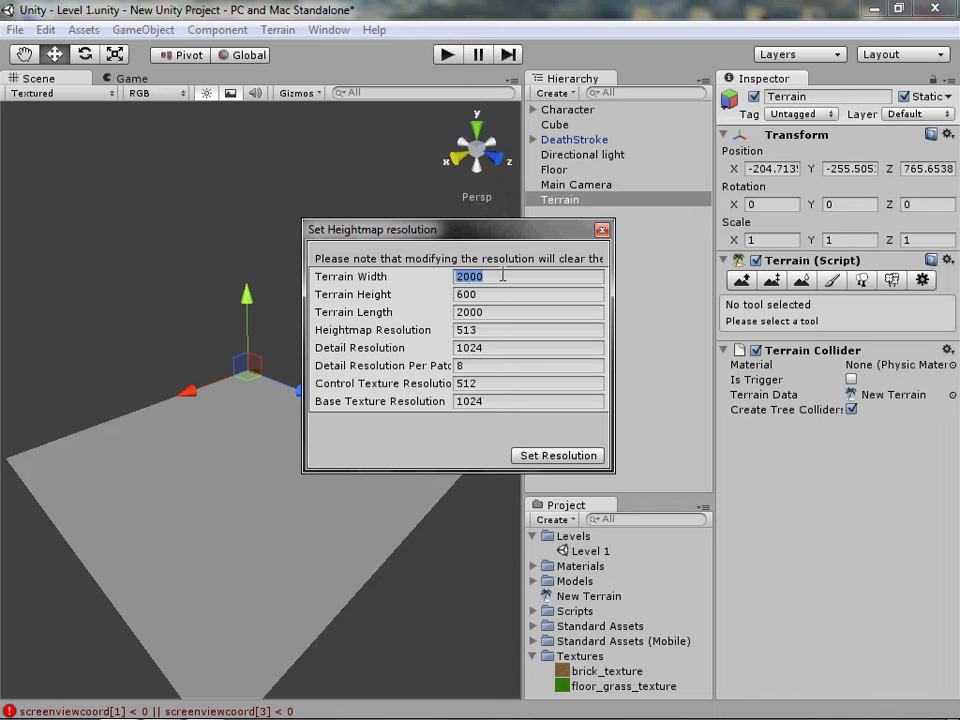
type("20")
- Set the Terrain Length to 200 and apply the resolution settings
left_click_drag(503, 294, 409, 288)
left_click(534, 294)
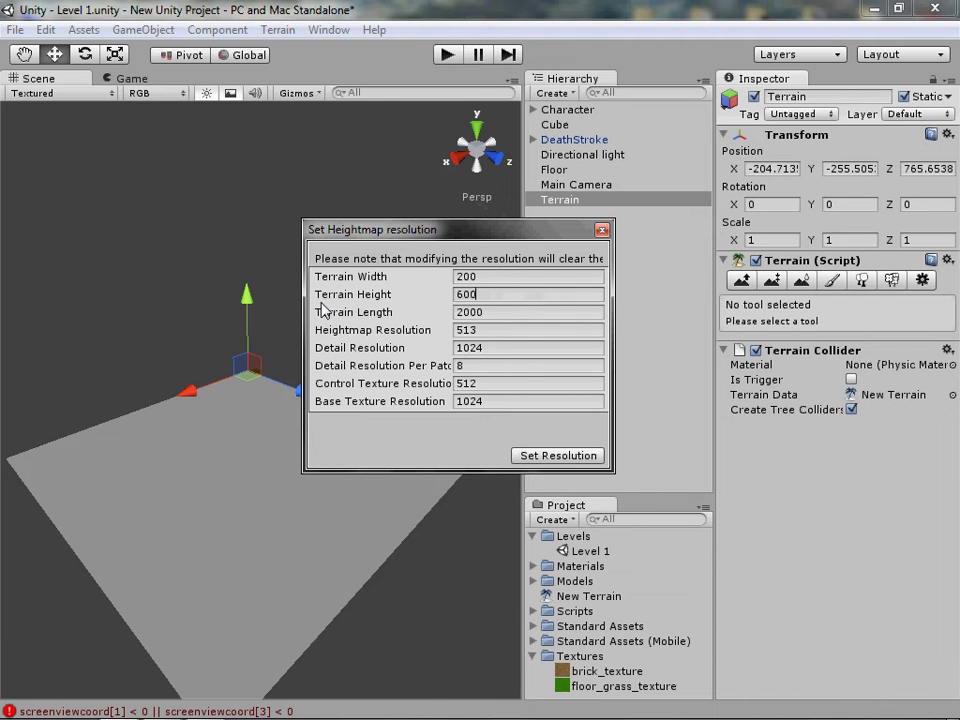
left_click(503, 313)
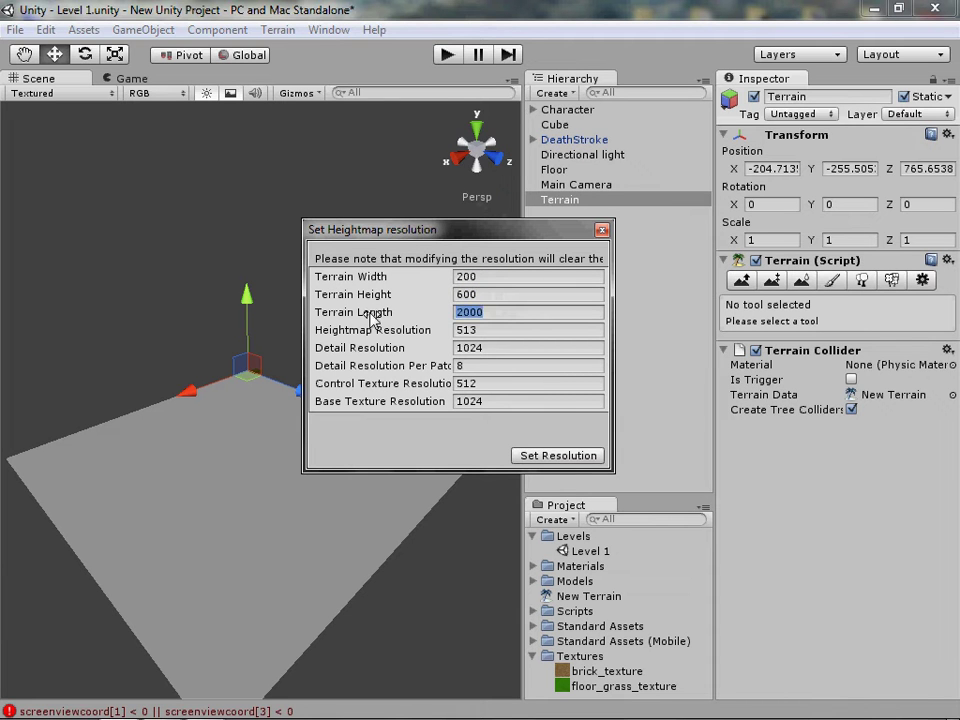
type("20")
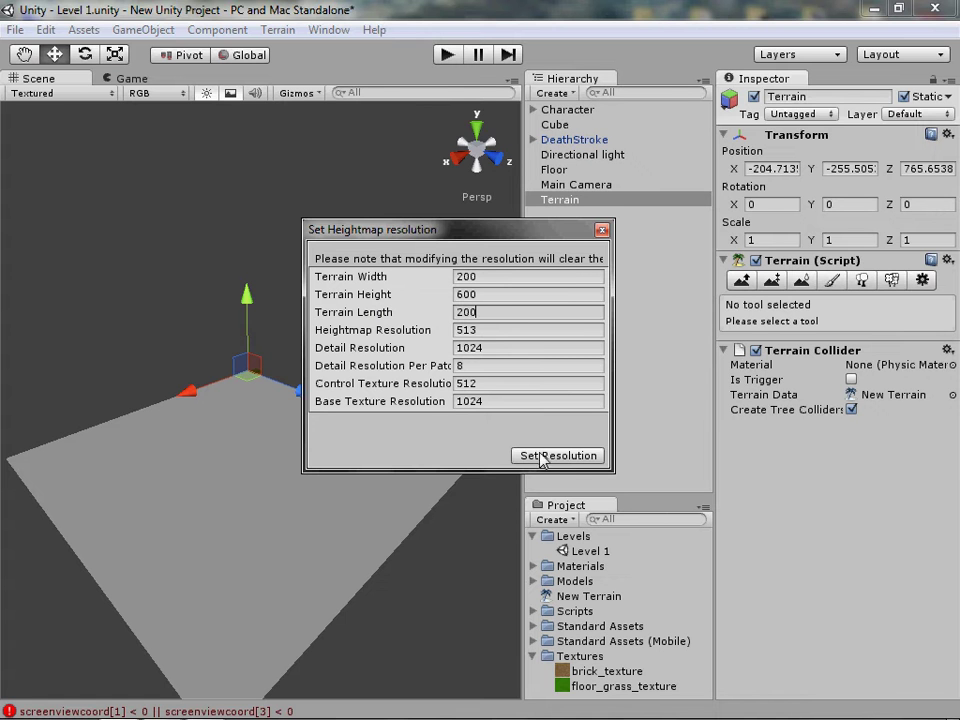
left_click(563, 458)
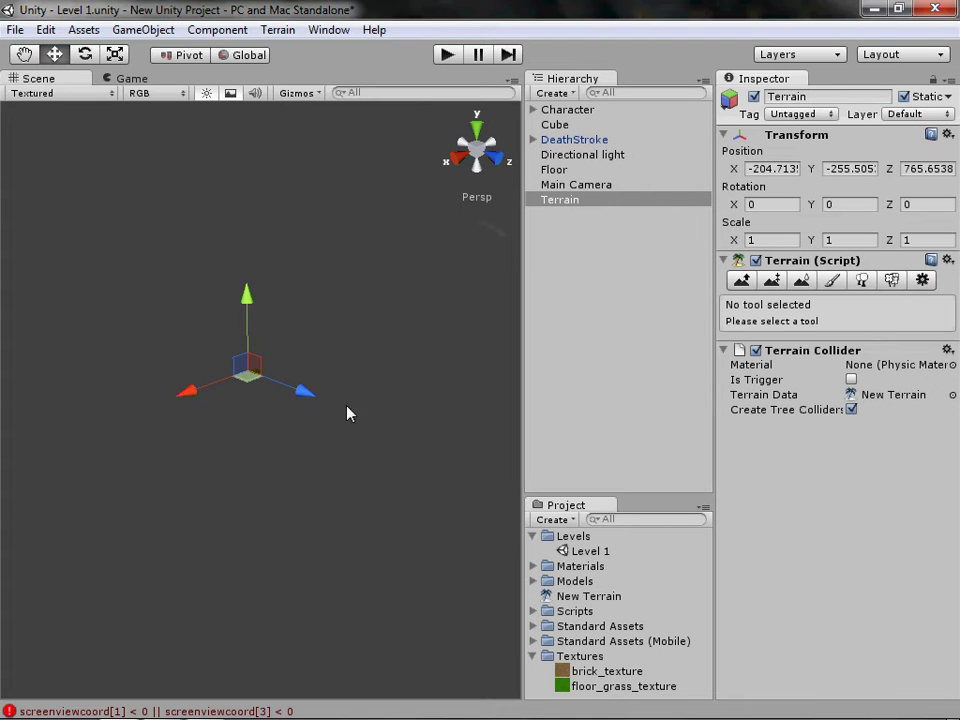
- In the top view, move the terrain to about X -226.4, Z 738.6, and return to the perspective view
middle_click_drag(348, 413, 296, 416)
scroll(311, 396, "up", 6)
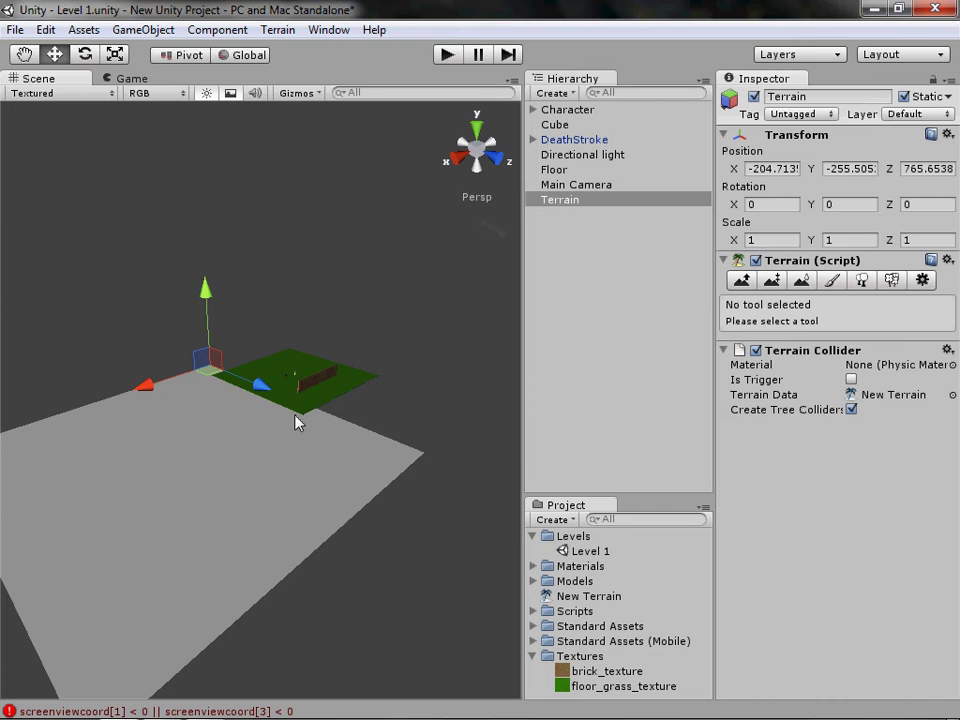
left_click(484, 122)
left_click_drag(270, 435, 262, 462)
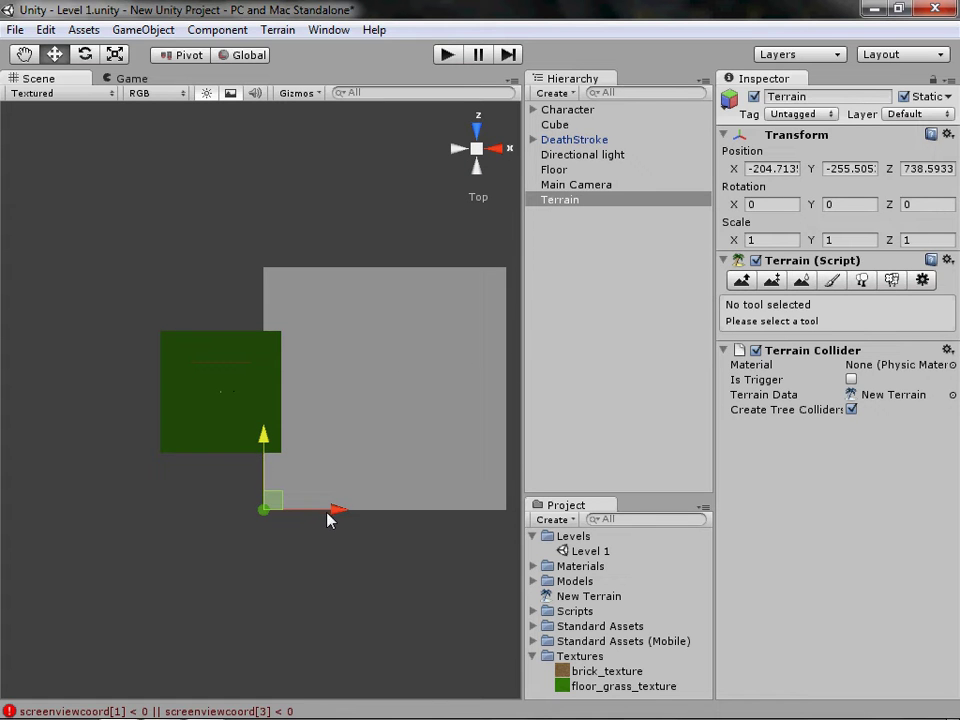
left_click_drag(328, 516, 303, 517)
left_click(229, 159)
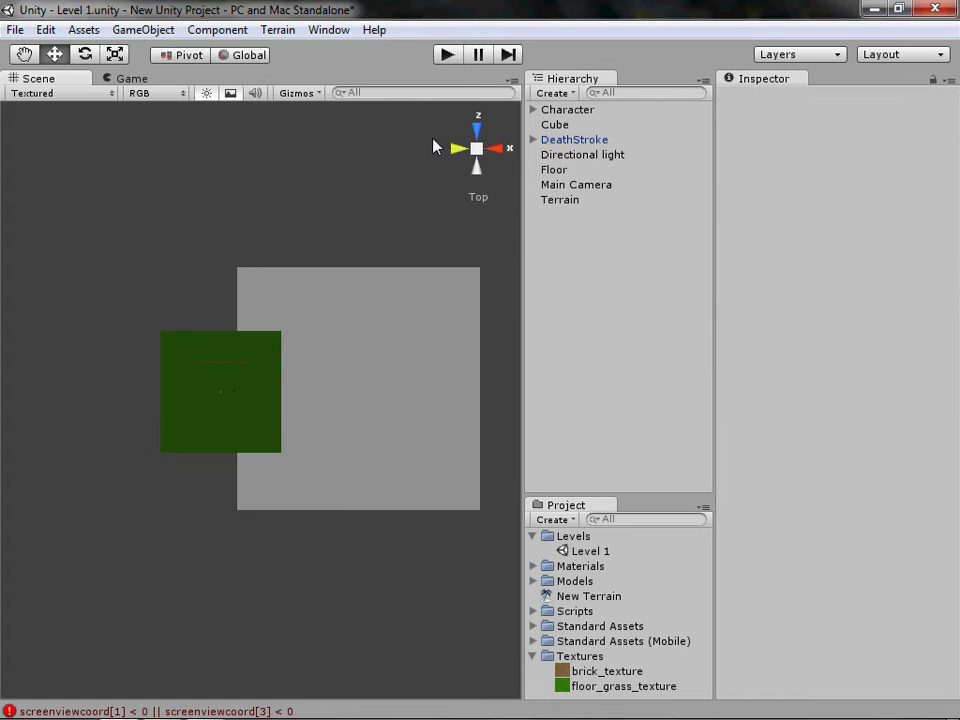
left_click(480, 154)
middle_click_drag(315, 289, 279, 276)
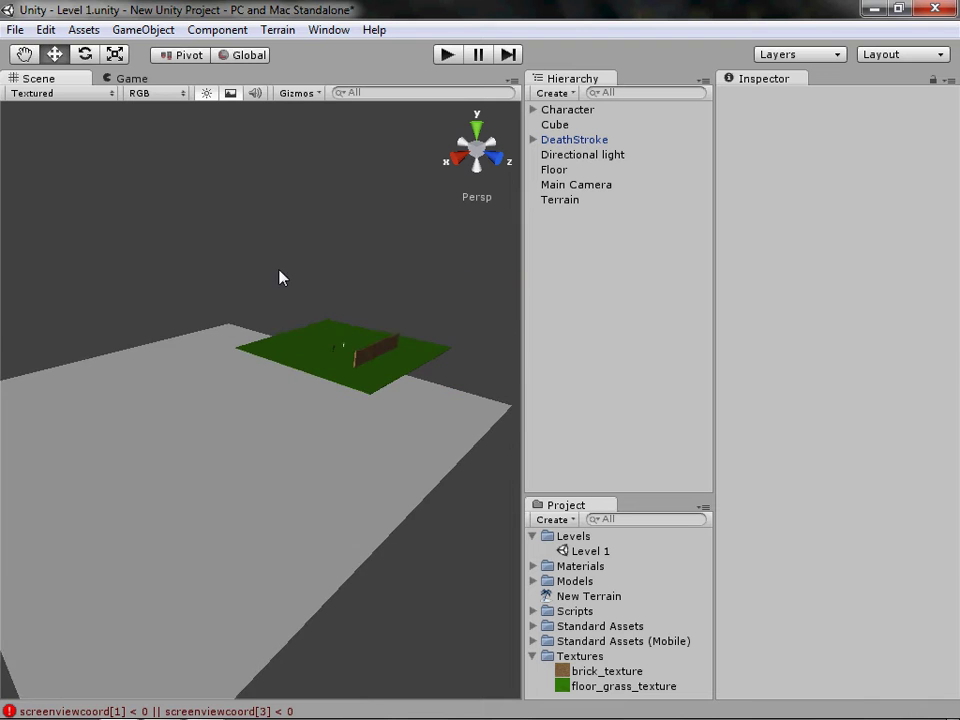
middle_click_drag(298, 346, 328, 364)
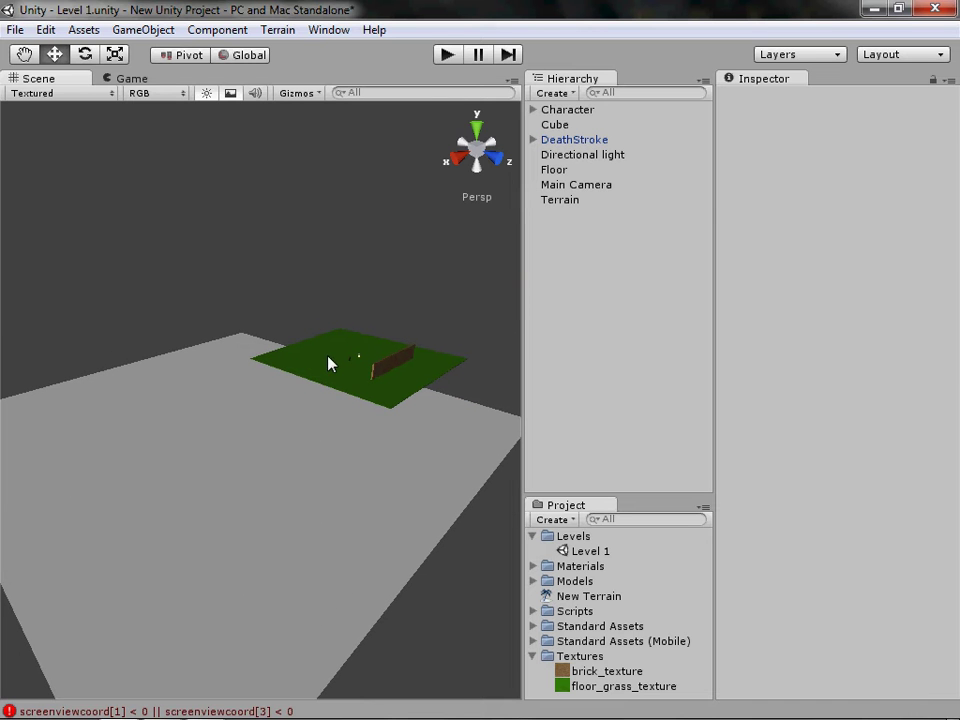
- Rename the Terrain object in the scene as Floor_2
left_click(355, 551)
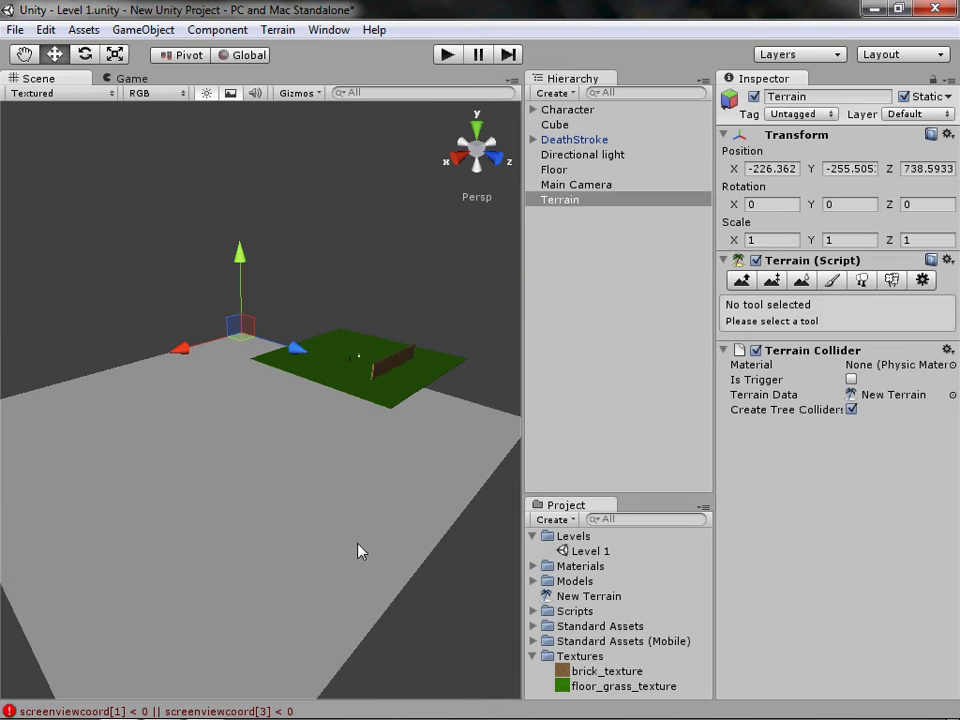
right_click(568, 206)
left_click(619, 283)
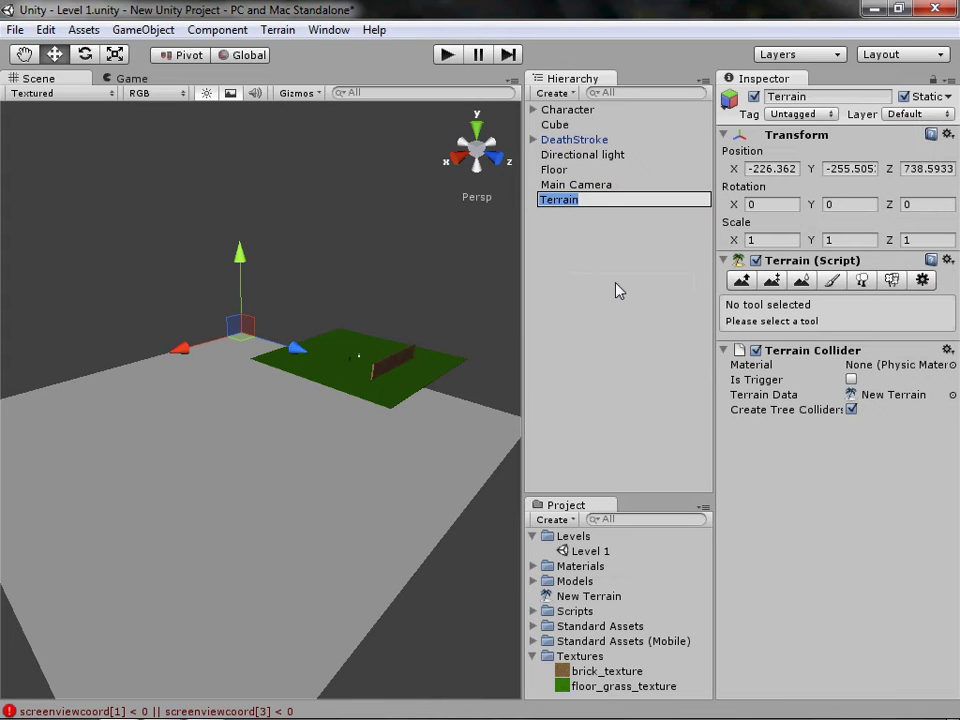
type("Floor_2")
key("Return")
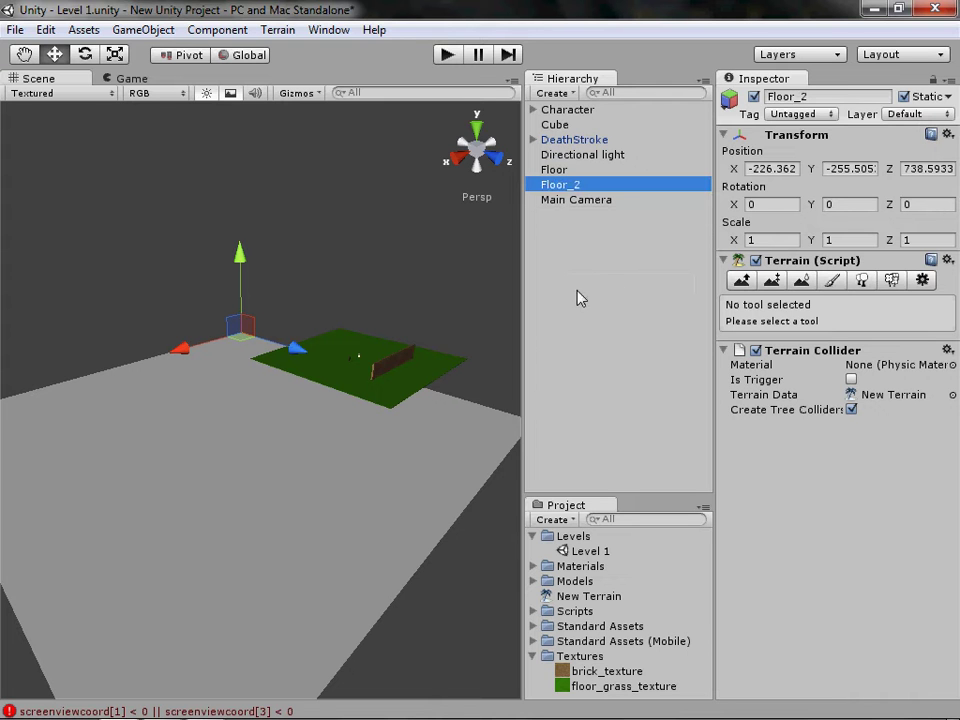
- Enlarge the project asset list and collapse the Levels folder to reach the New Terrain asset
left_click_drag(606, 490, 612, 449)
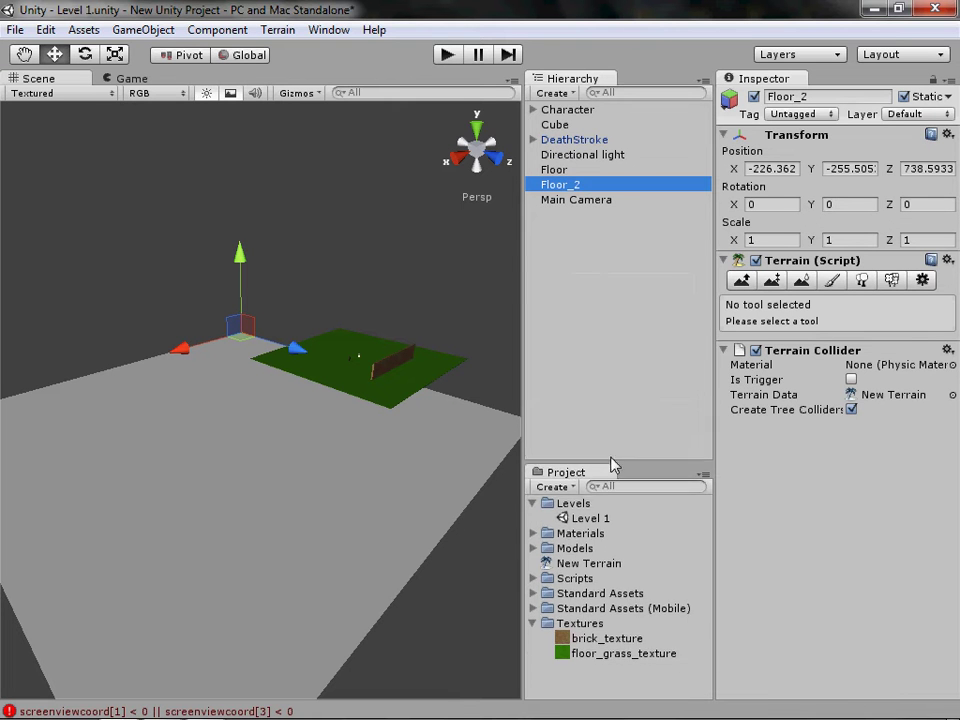
left_click(533, 494)
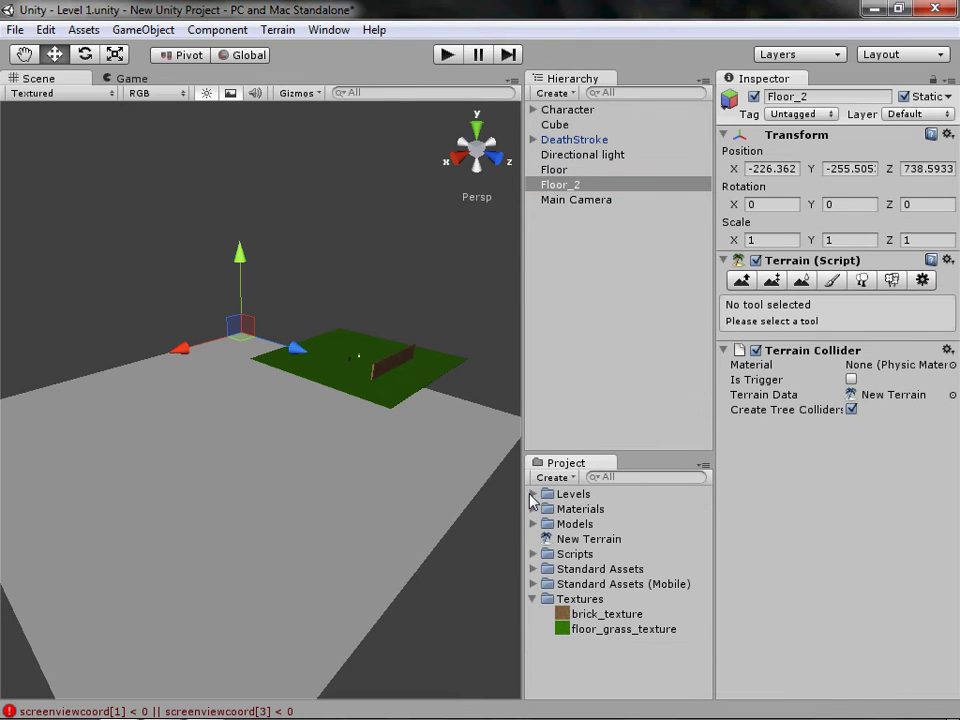
left_click(580, 539)
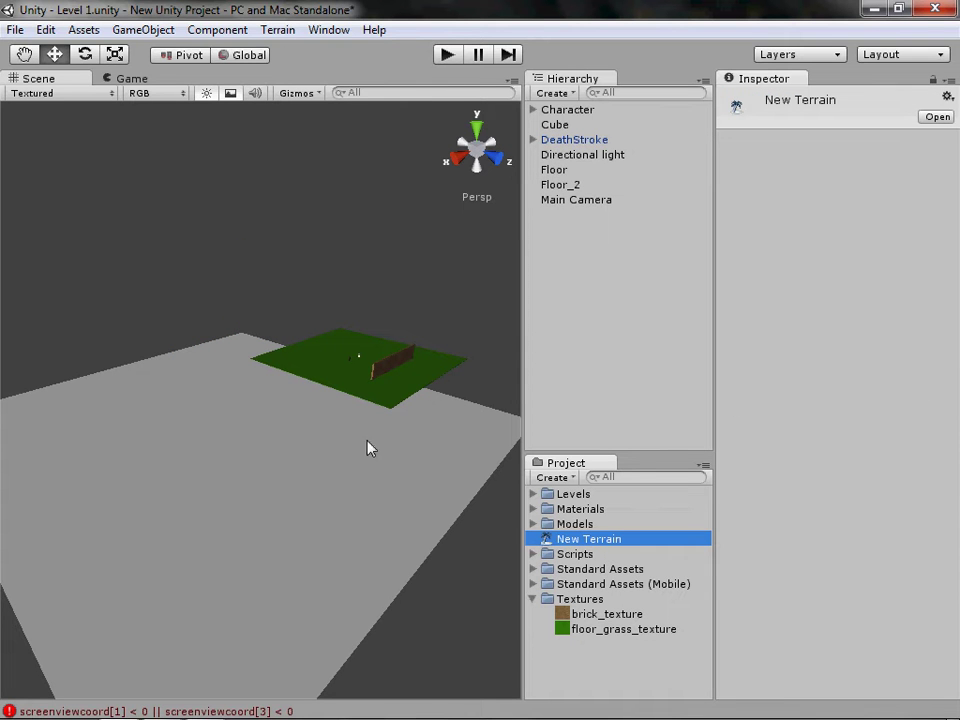
- Add another terrain to the scene from the New Terrain asset, focus on it, and undo the addition
left_click_drag(579, 539, 312, 370)
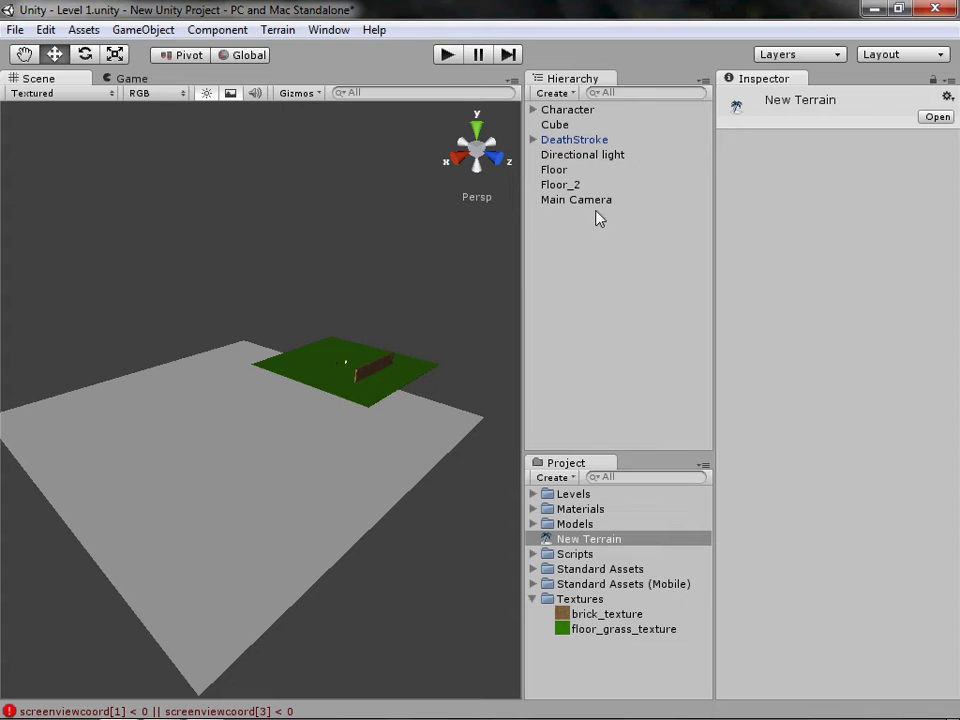
left_click_drag(590, 539, 596, 280)
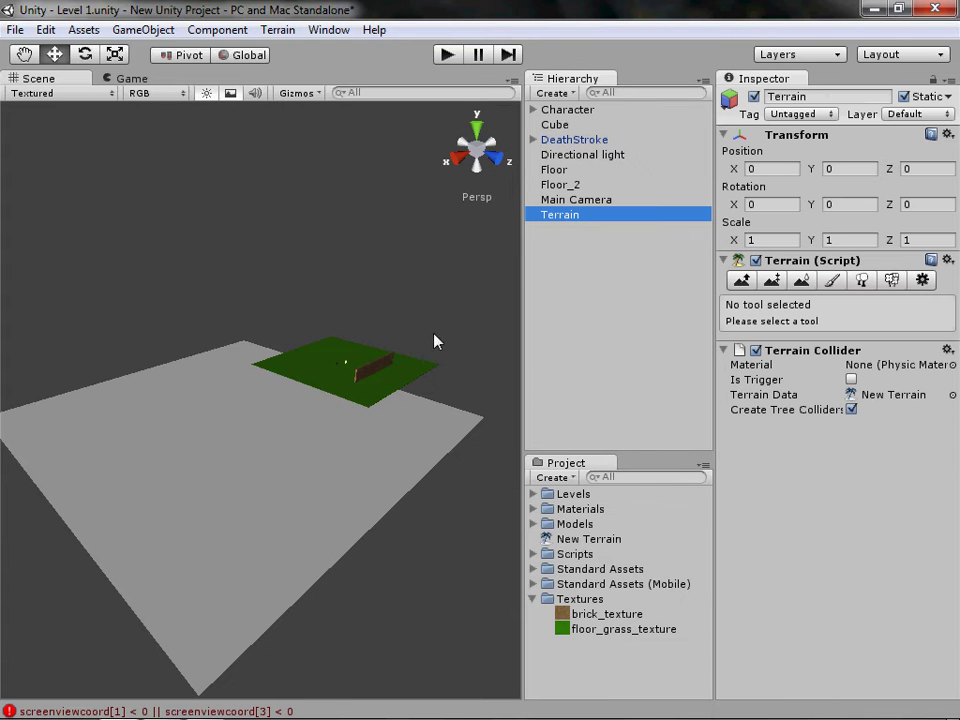
double_click(561, 218)
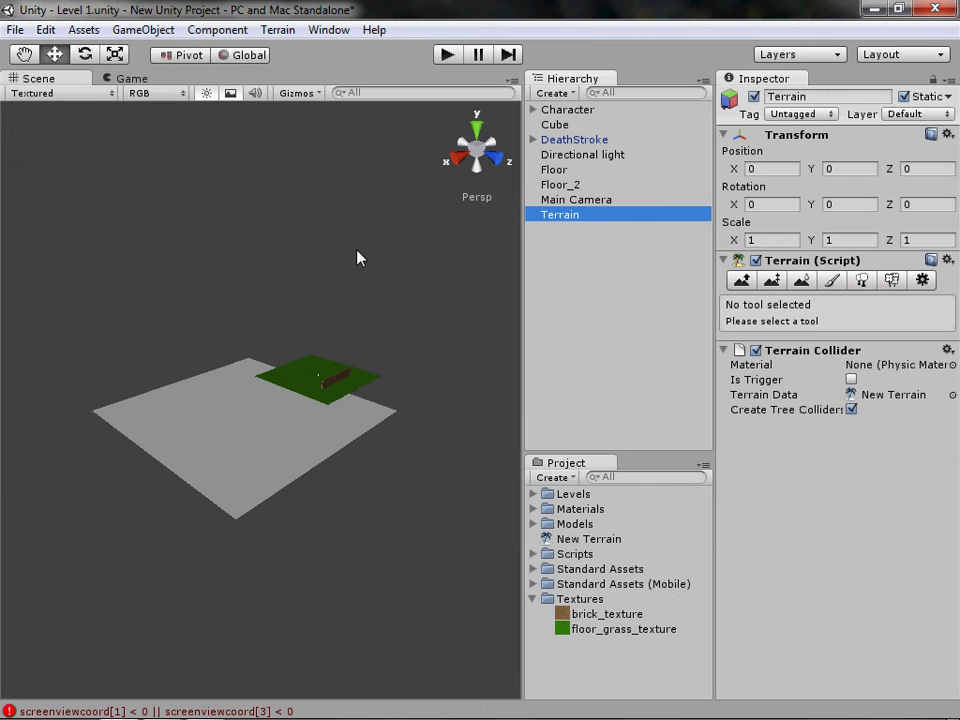
key("ctrl+z")
scroll(355, 250, "up", 4)
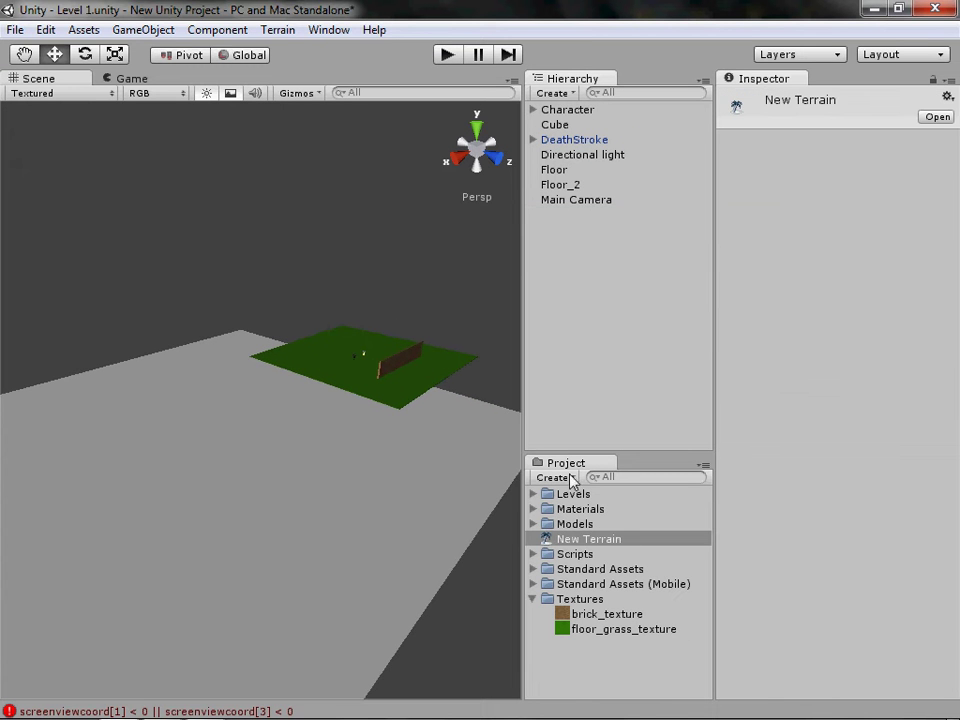
- Rename the New Terrain asset in the project as Floor_2
left_click(592, 541)
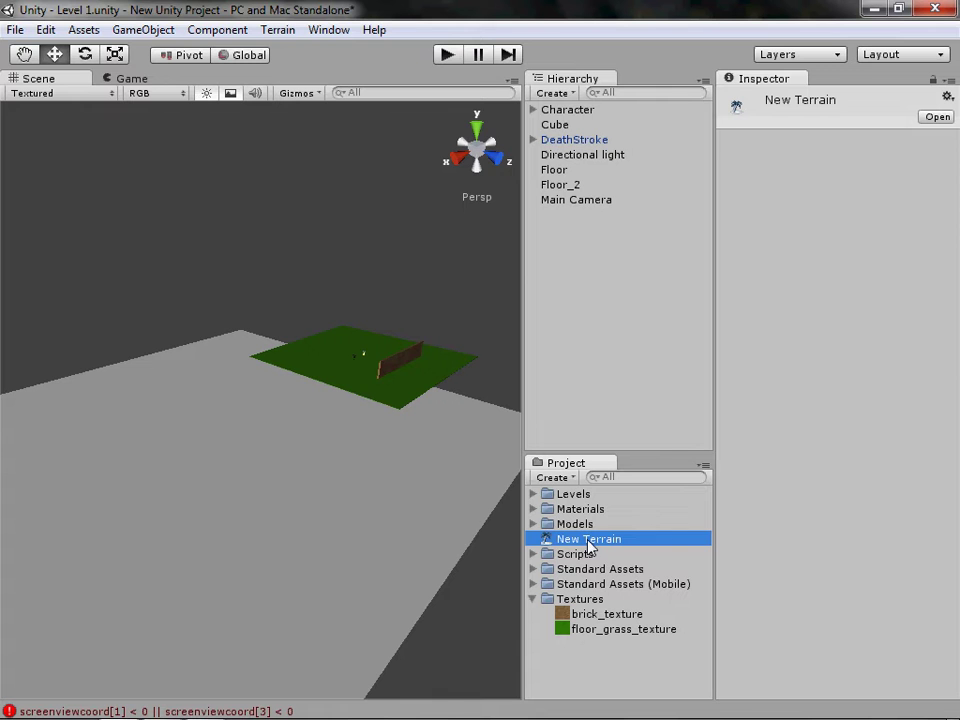
left_click(590, 541)
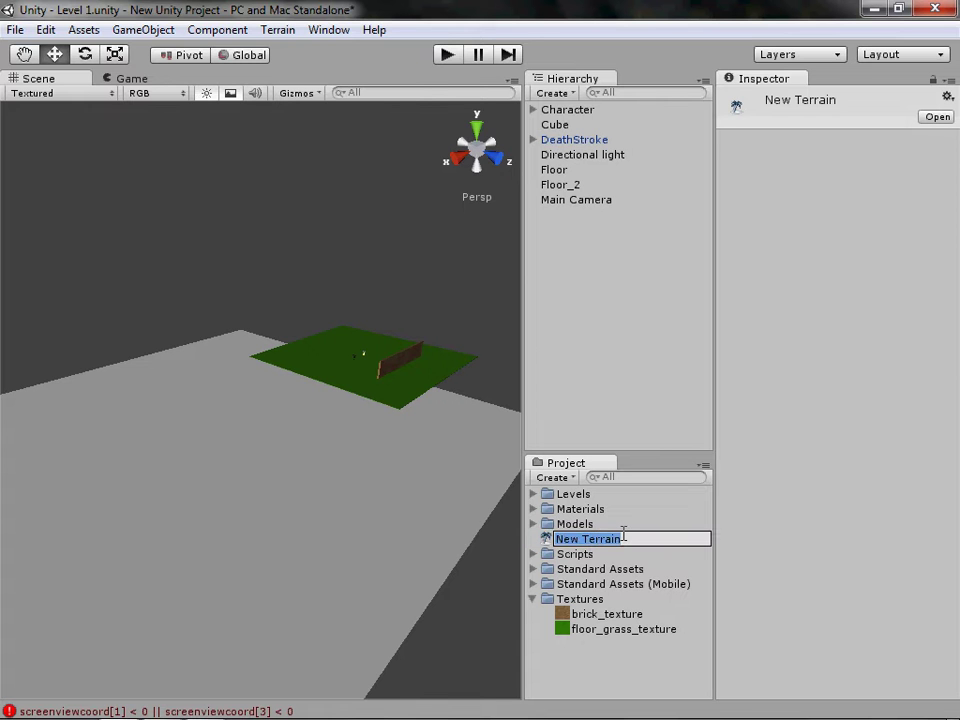
type("Floor_2")
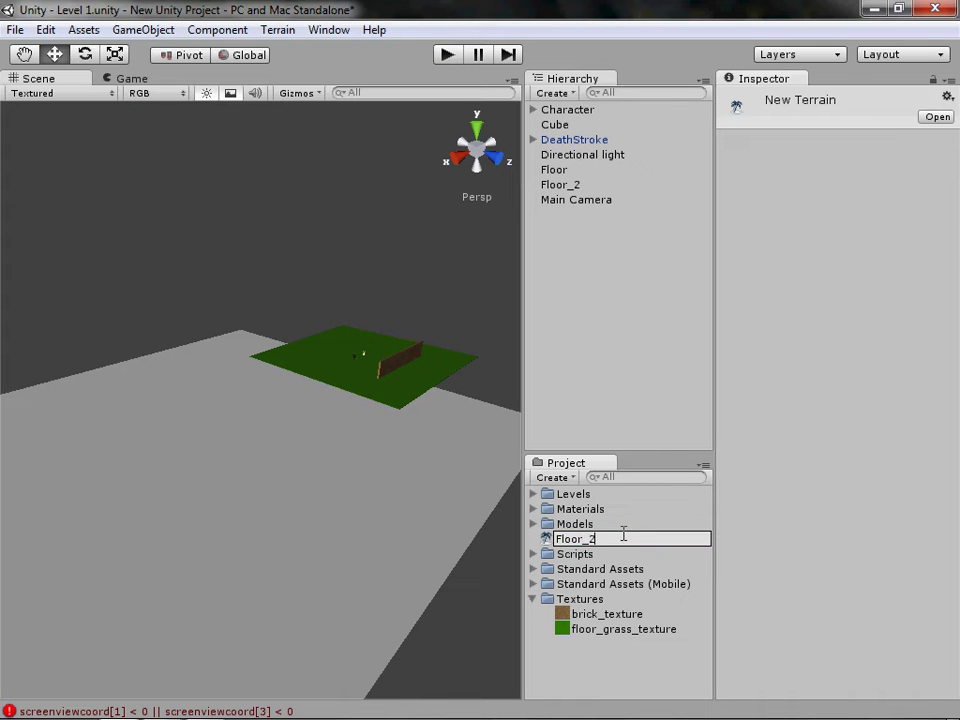
key("Return")
left_click(324, 171)
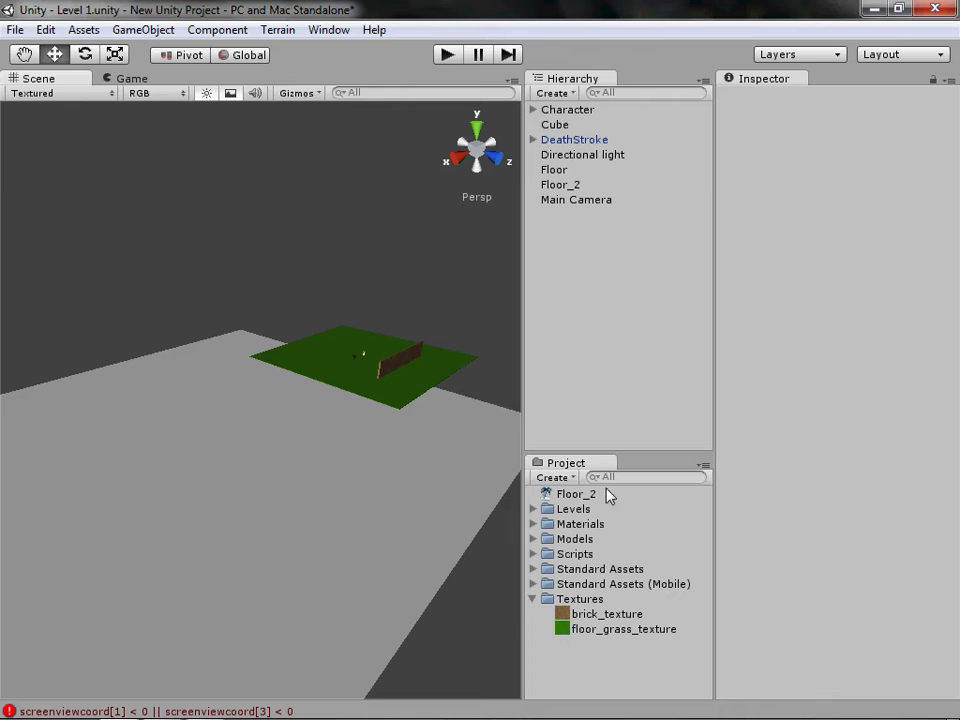
- Compare the components and transform settings of the Floor_2 terrain with those of the original Floor
left_click(293, 491)
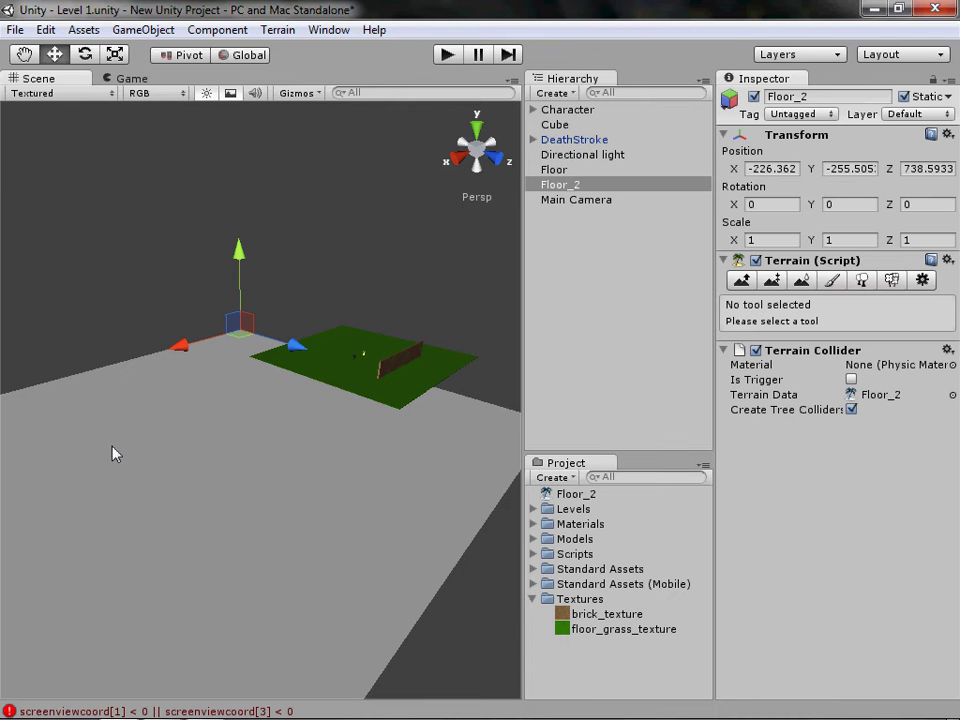
middle_click_drag(115, 454, 120, 484)
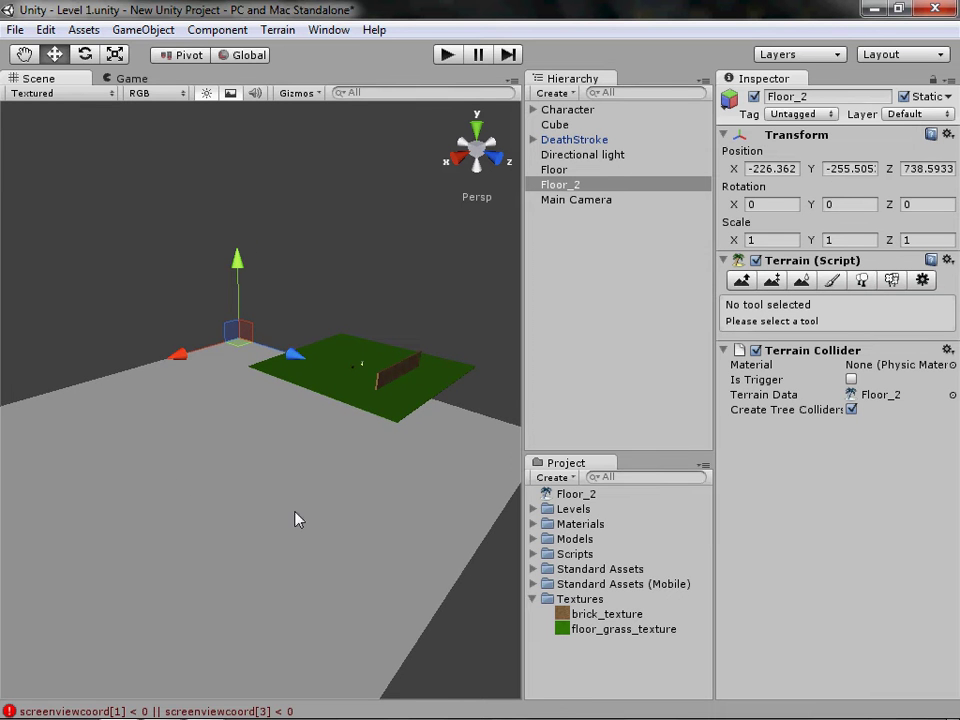
scroll(295, 519, "down", 3)
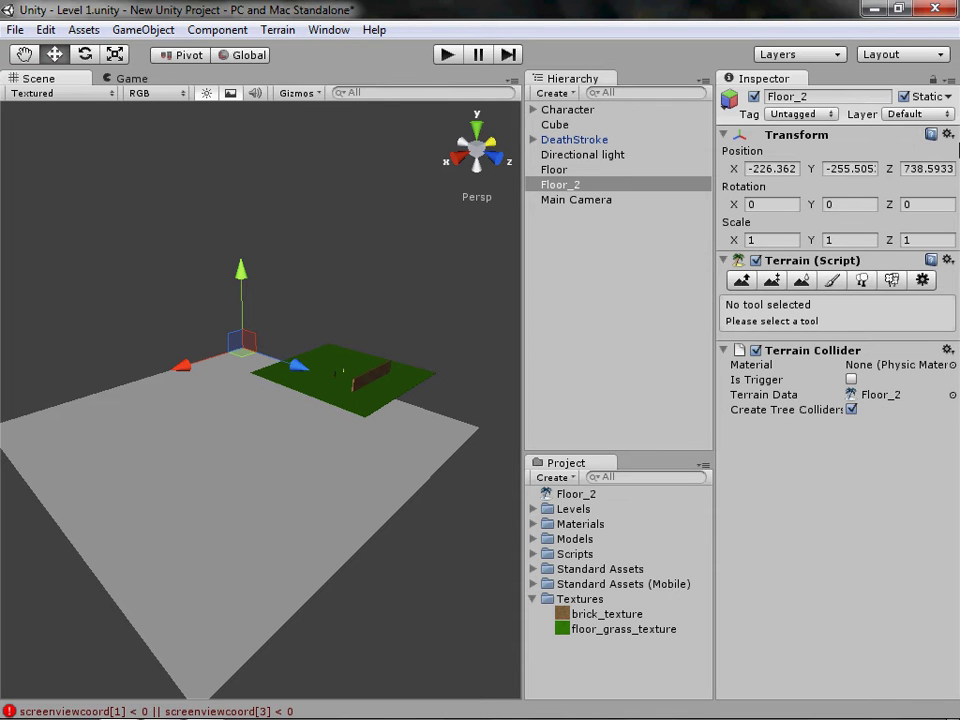
left_click(554, 170)
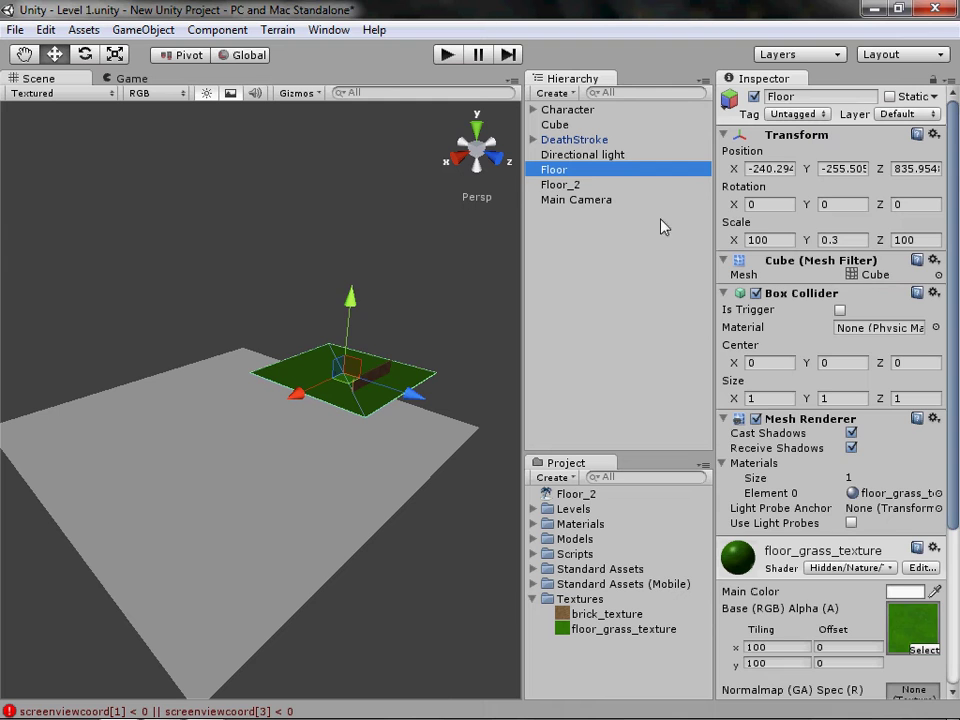
- Select the Floor_2 terrain and review the physic materials available for its Terrain Collider without assigning one
left_click(561, 185)
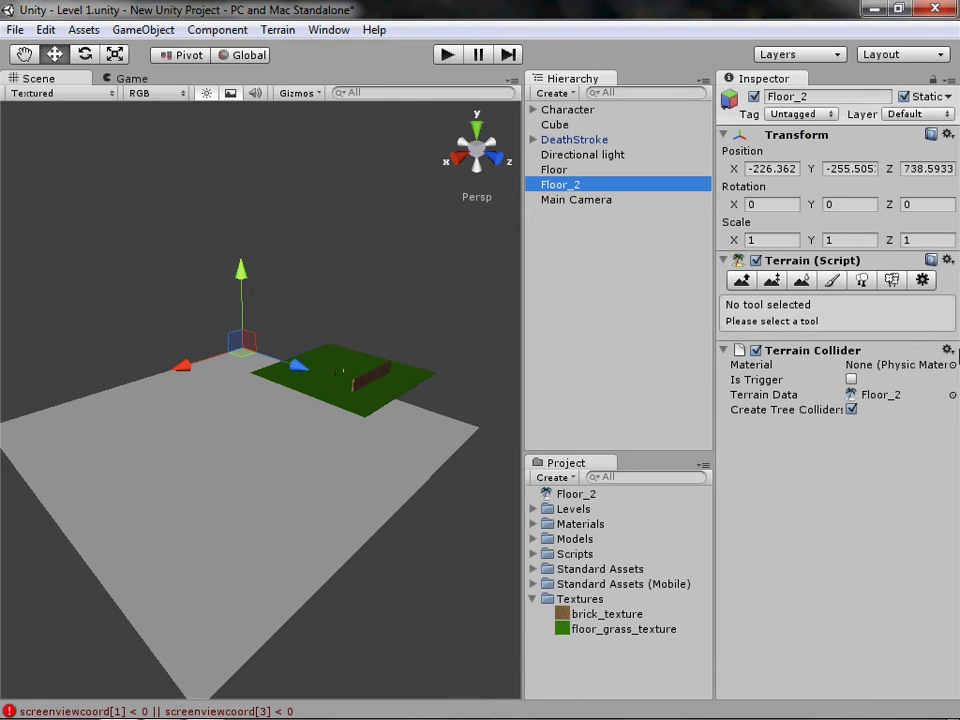
left_click(952, 364)
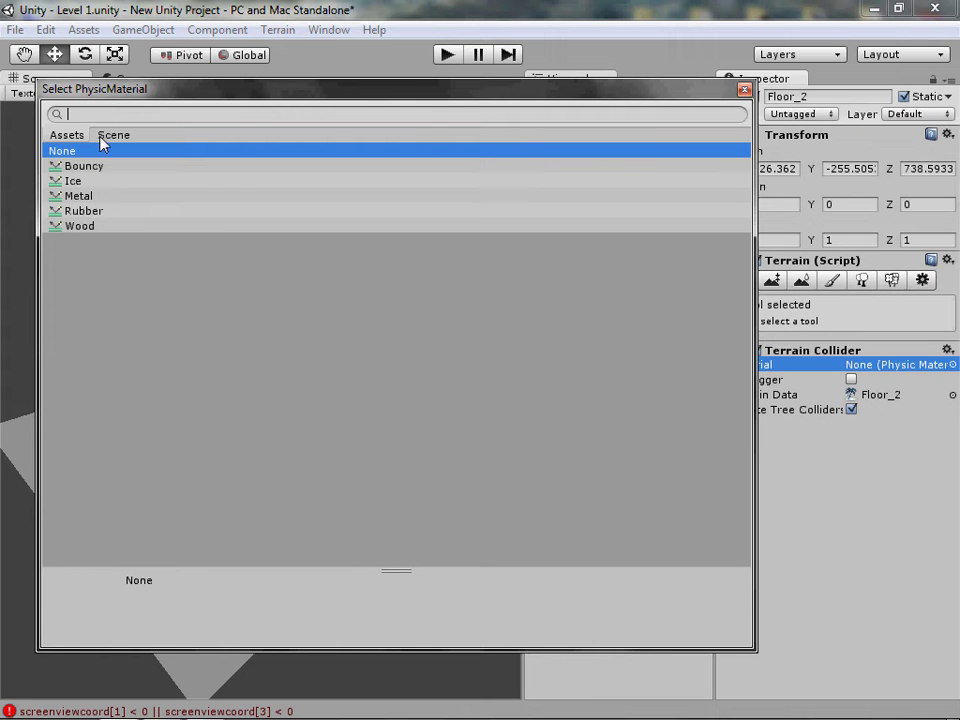
left_click(745, 90)
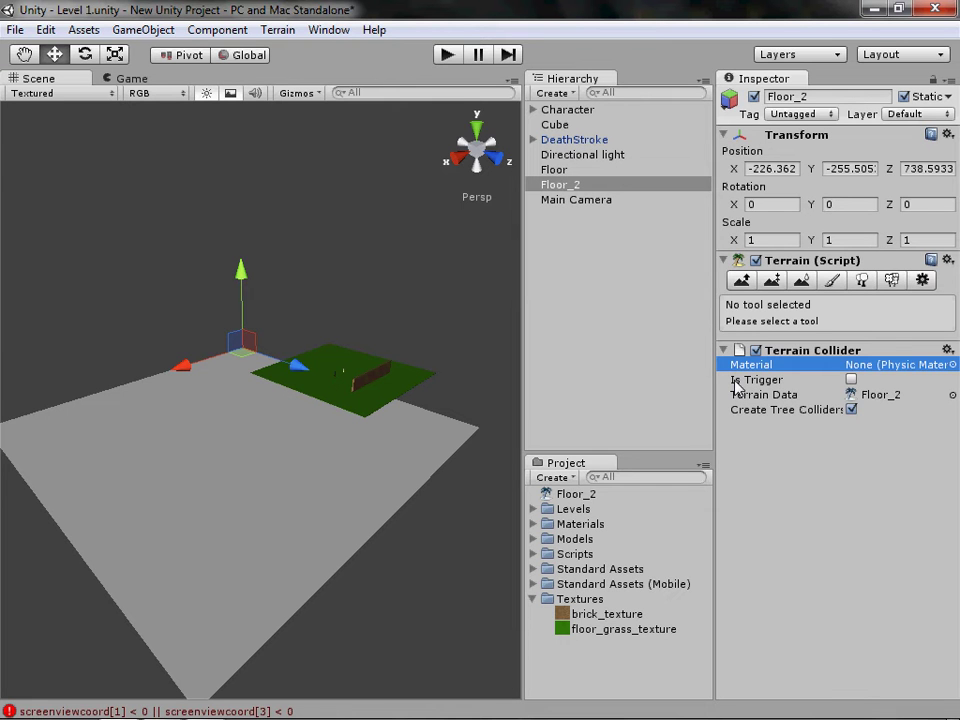
- Try raising a ridge and lowering it on Floor_2 with the Raise / Lower Terrain tool, and undo the strokes
left_click(743, 281)
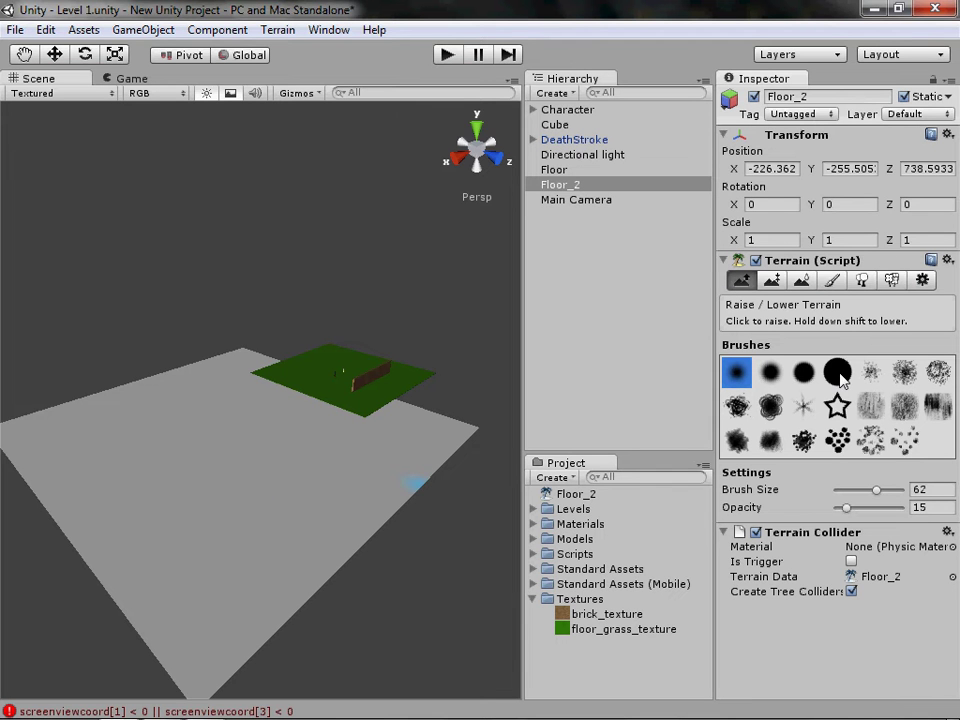
mouse_move(268, 559)
left_mouse_down()
mouse_move(197, 608)
mouse_move(280, 570)
mouse_move(358, 512)
left_mouse_up()
mouse_move(351, 654)
left_mouse_down("alt")
mouse_move(523, 549)
mouse_move(424, 600)
mouse_move(373, 611)
left_mouse_up("alt")
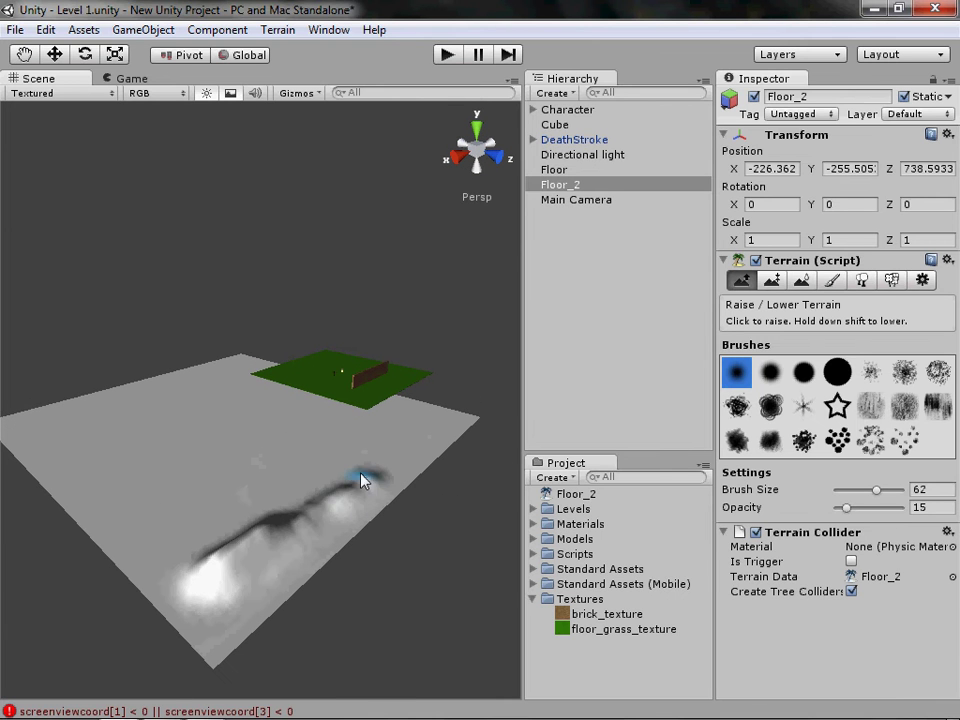
mouse_move(318, 508)
left_mouse_down("shift")
mouse_move(336, 492)
mouse_move(333, 506)
mouse_move(358, 499)
mouse_move(249, 513)
left_mouse_up("shift")
key("ctrl+z")
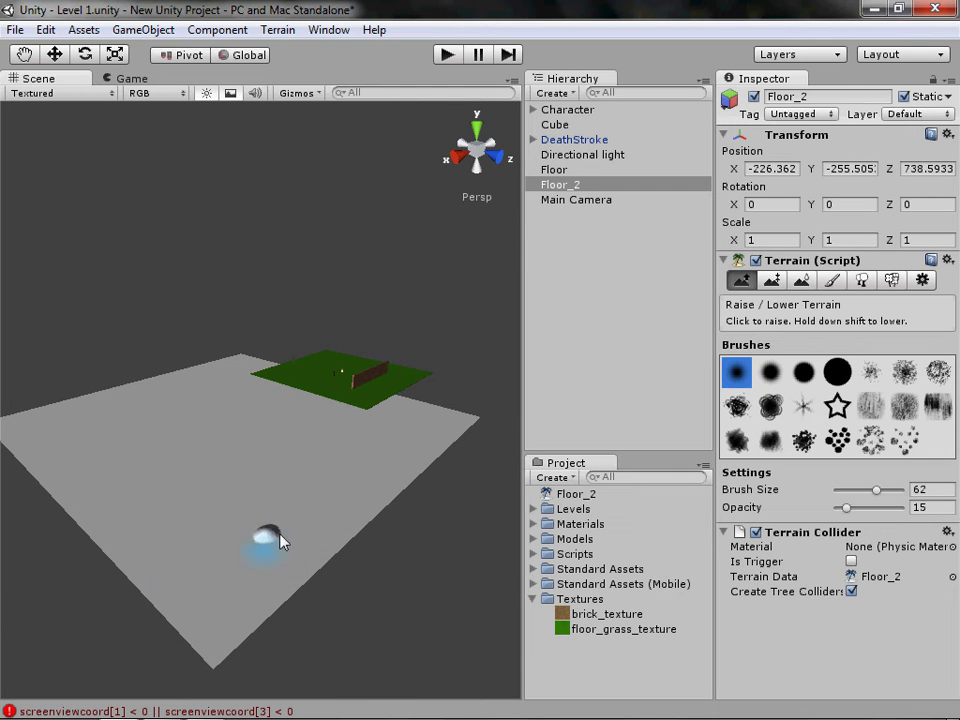
- Examine the options of the Paint height, Smooth, Paint Texture, Place Trees and detail tools and the Terrain Settings
left_click(771, 281)
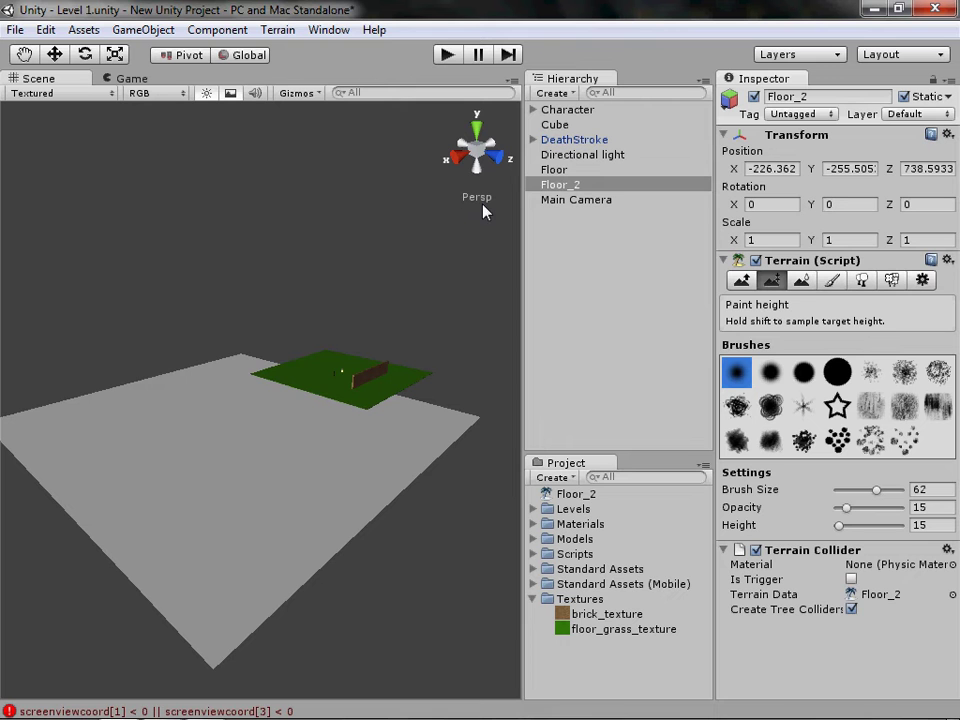
left_click(806, 281)
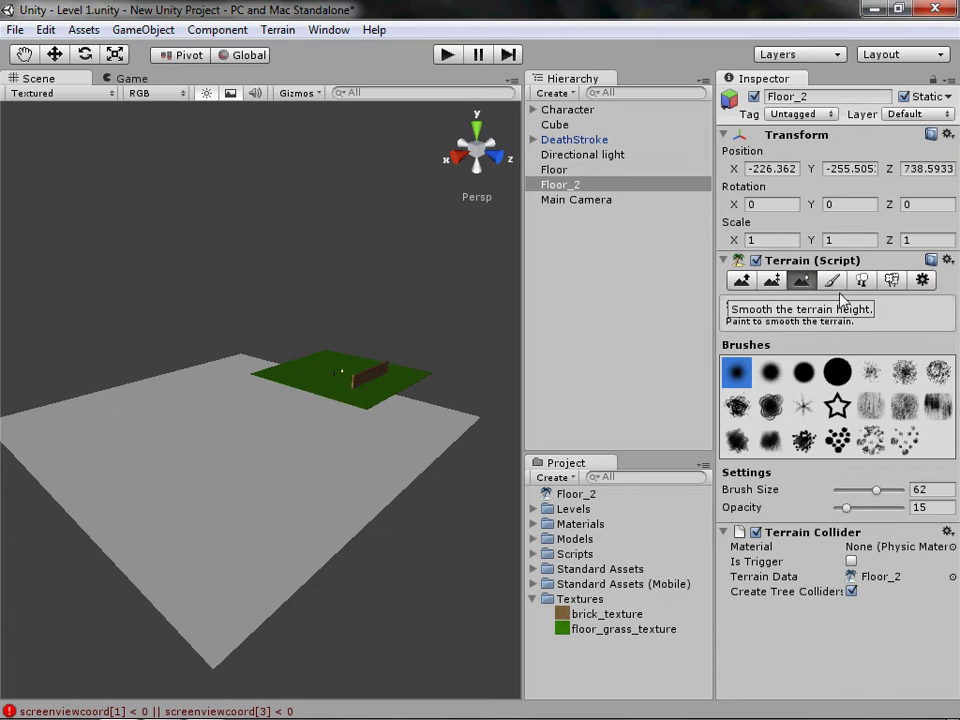
left_click(838, 284)
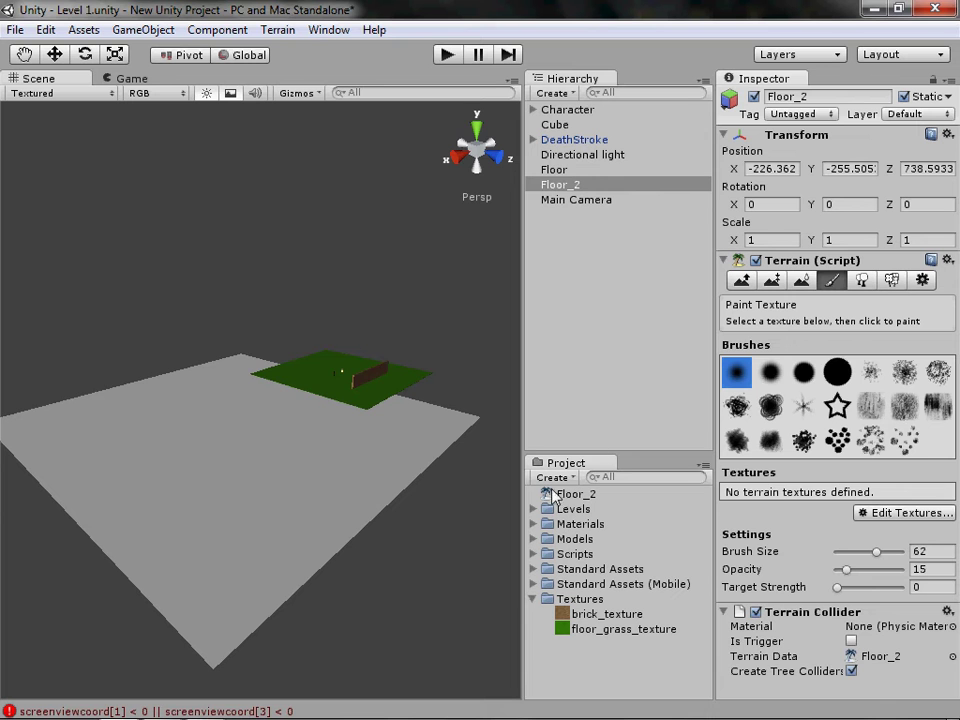
left_click(874, 285)
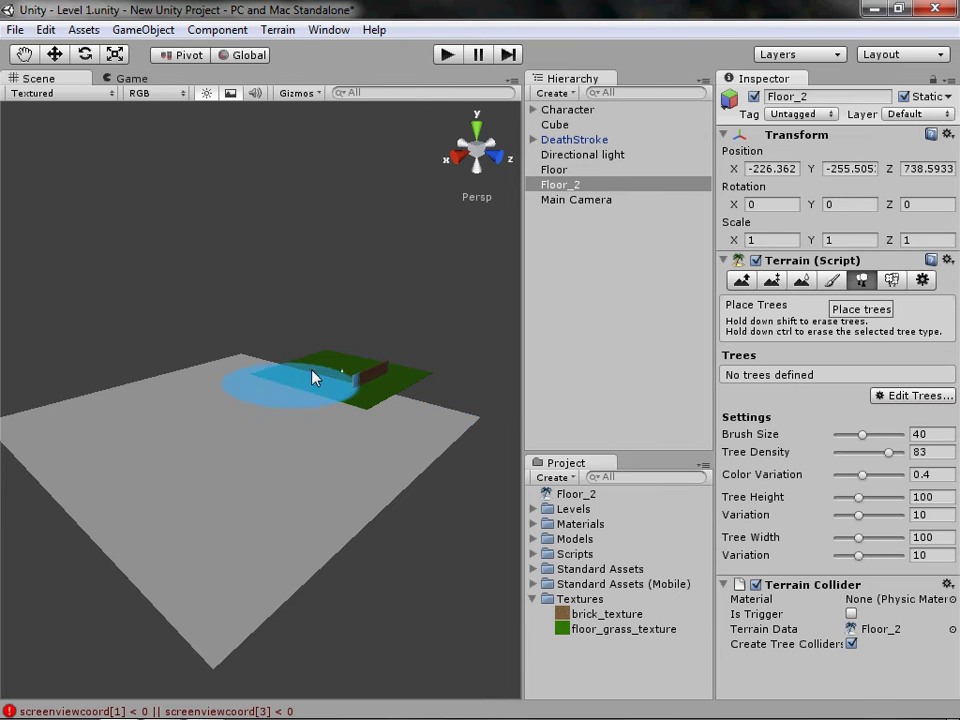
left_click(893, 281)
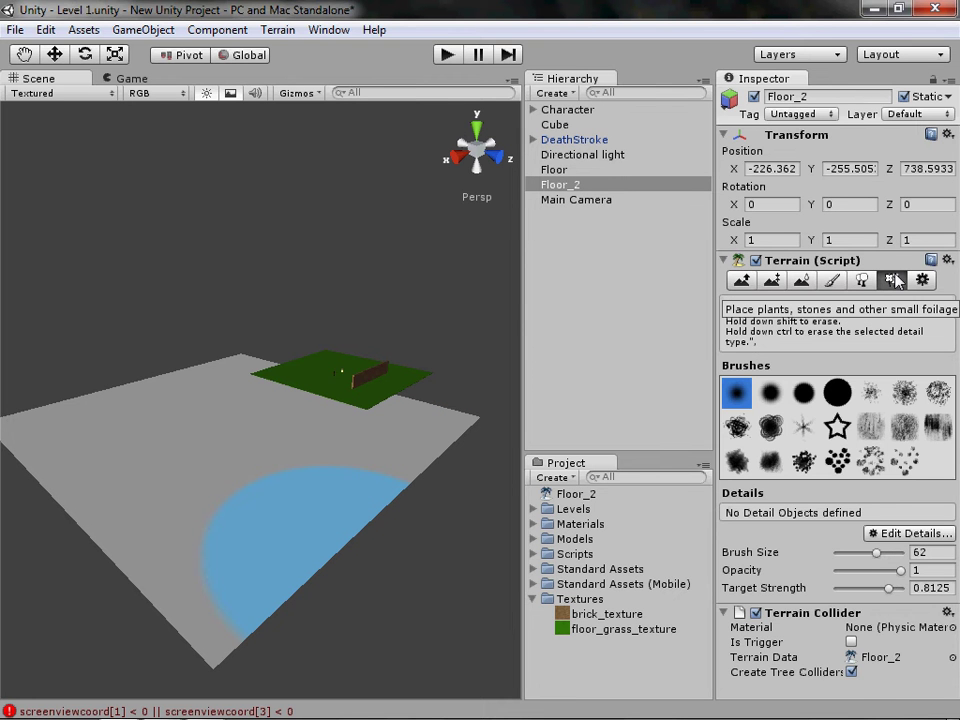
left_click(922, 280)
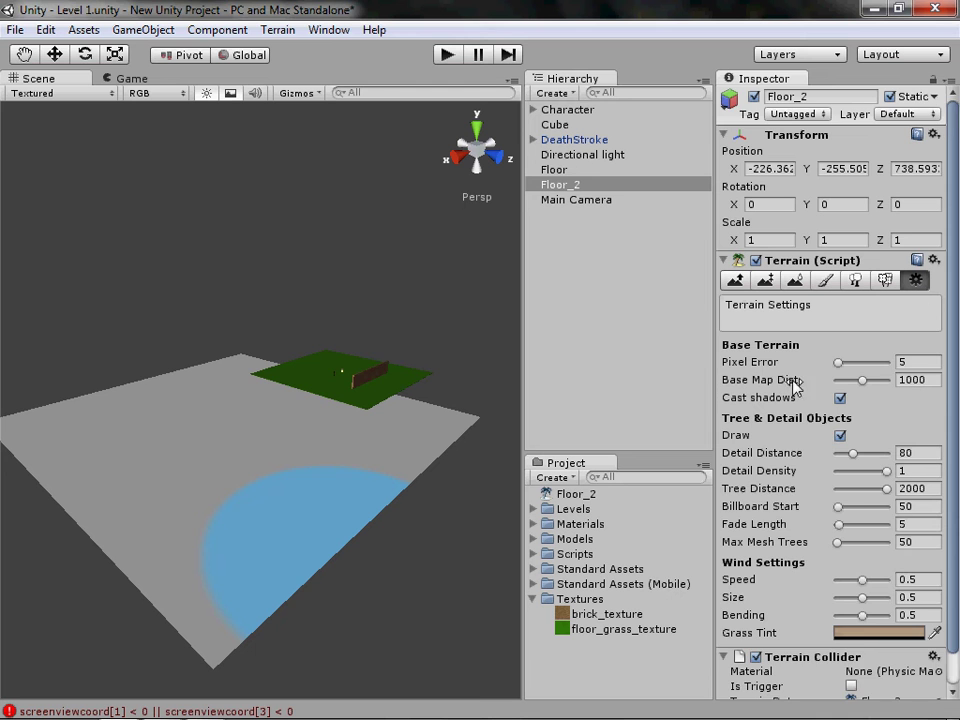
scroll(795, 385, "down", 1)
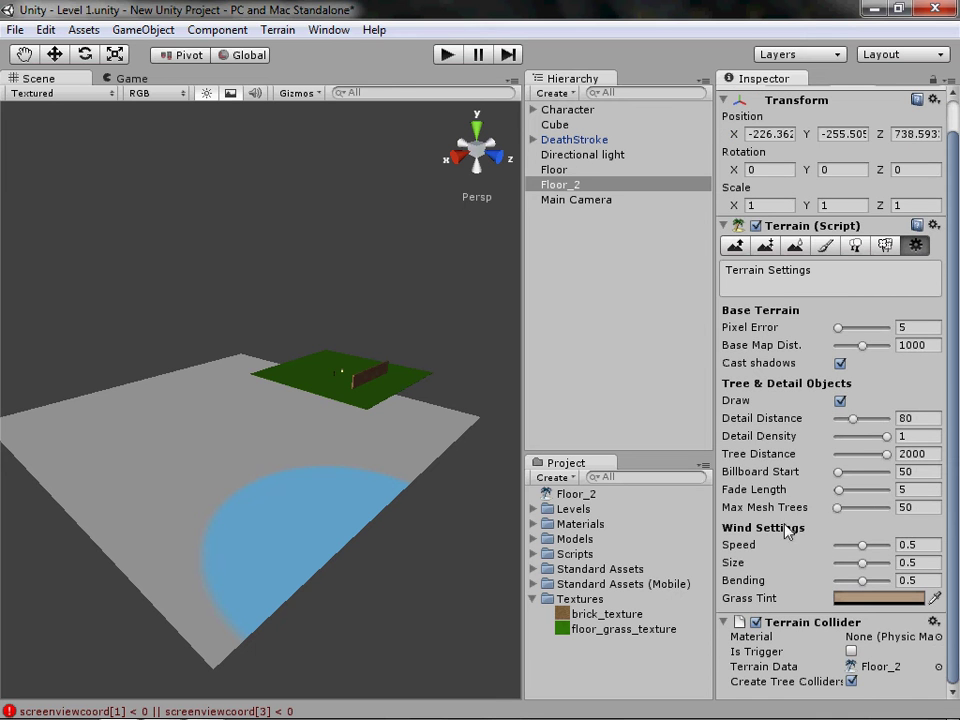
- Raise a mound on Floor_2 using the Raise / Lower Terrain tool with the solid round brush at size 70
left_click(735, 245)
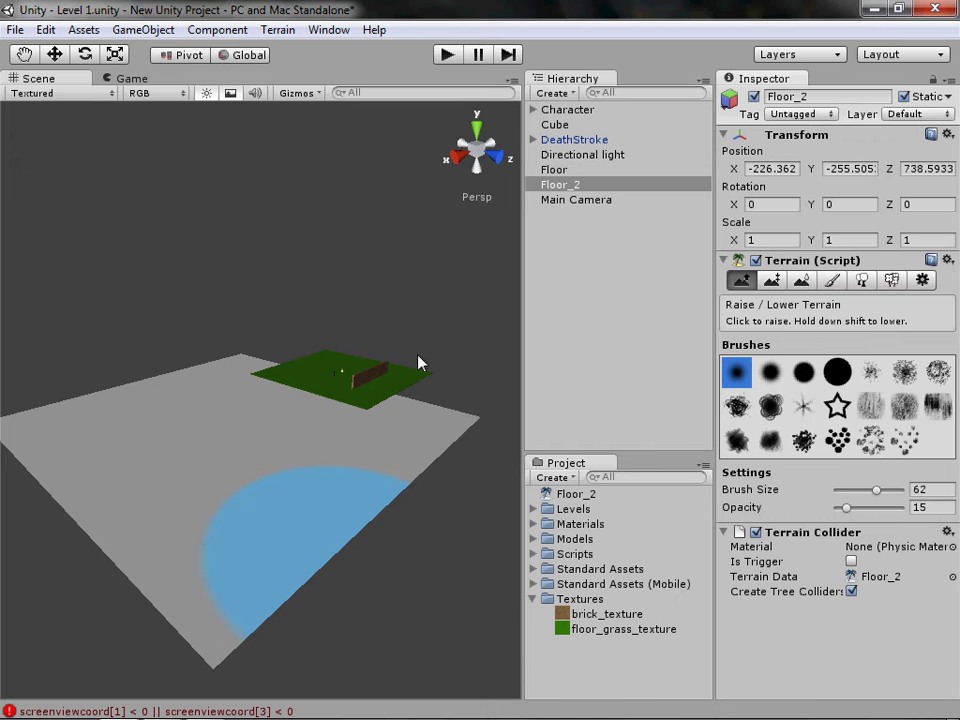
left_click(838, 372)
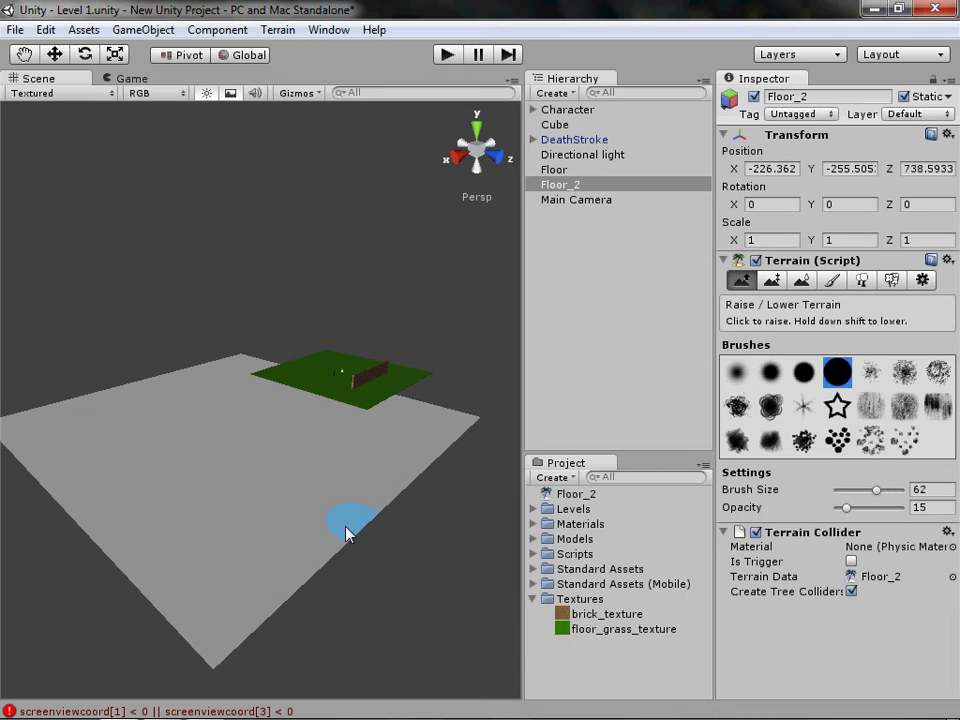
left_click_drag(877, 490, 957, 486)
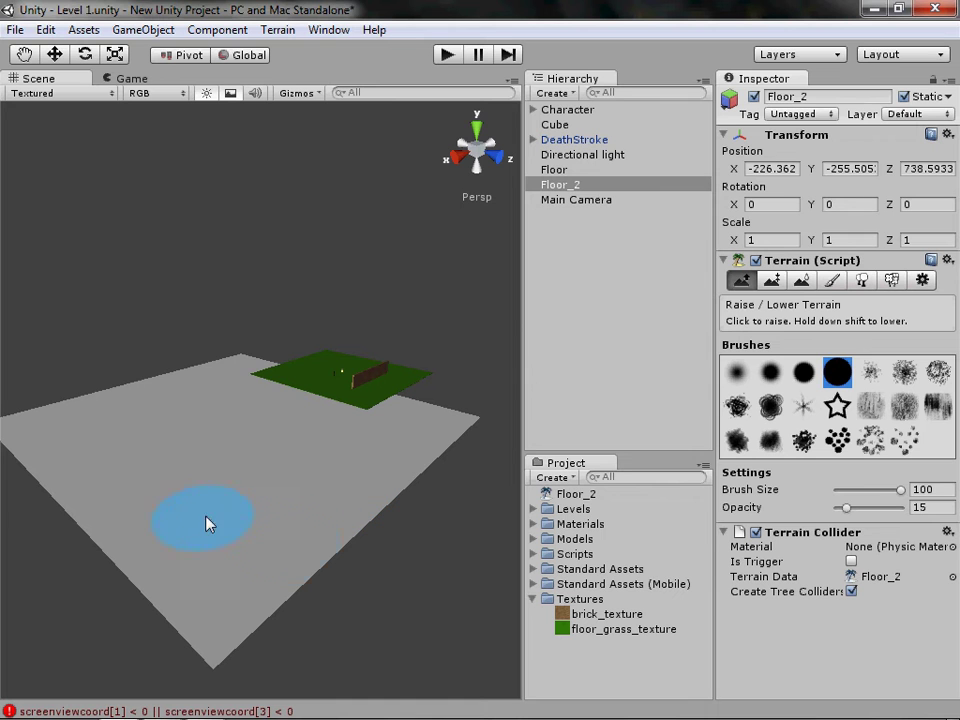
mouse_move(899, 490)
left_mouse_down()
mouse_move(838, 490)
mouse_move(916, 495)
left_mouse_up()
type("70")
mouse_move(185, 435)
left_mouse_down()
mouse_move(160, 455)
mouse_move(80, 465)
mouse_move(204, 503)
left_mouse_up()
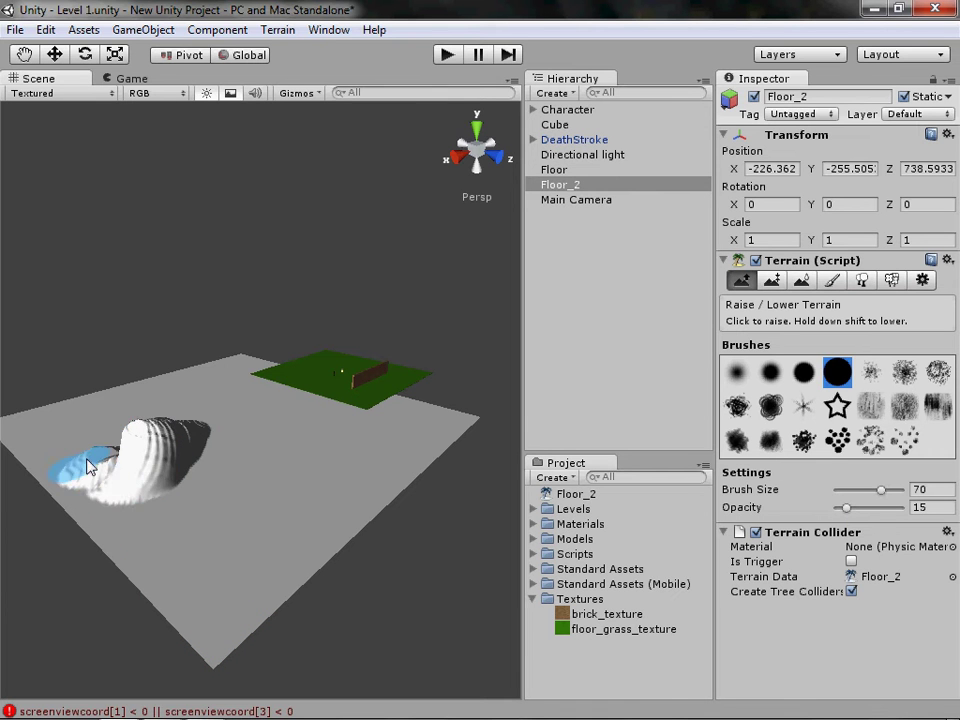
- Set the brush opacity to 53 and raise steep ridges along the terrain's near edge
left_click_drag(845, 512, 870, 508)
mouse_move(349, 465)
left_mouse_down()
mouse_move(255, 520)
mouse_move(332, 531)
left_mouse_up()
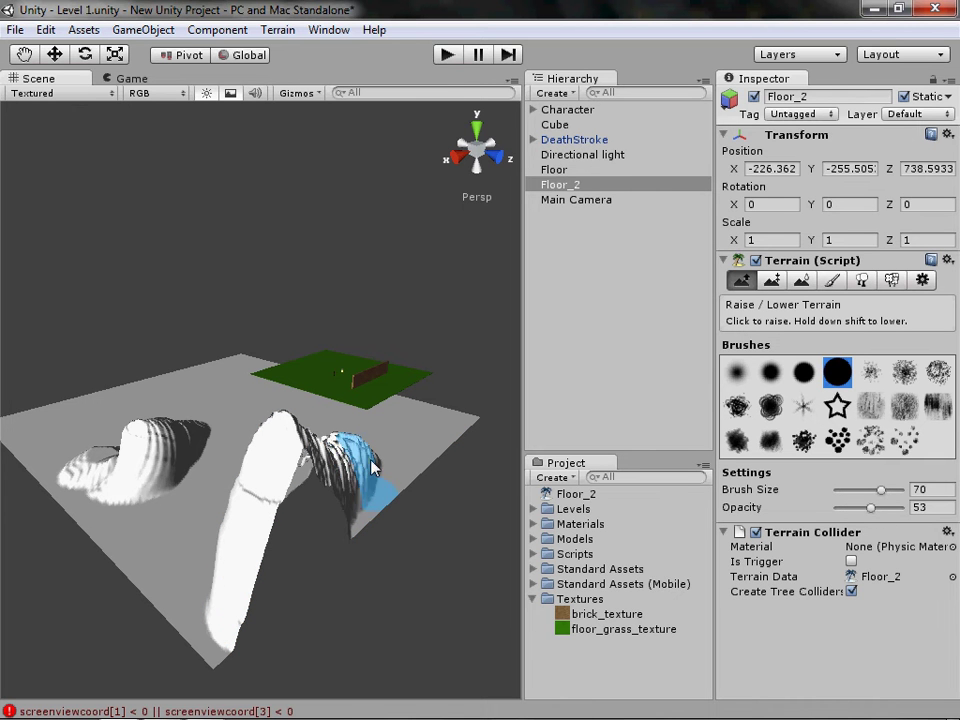
mouse_move(330, 450)
left_mouse_down()
mouse_move(305, 470)
mouse_move(246, 570)
mouse_move(355, 475)
mouse_move(139, 471)
mouse_move(240, 388)
mouse_move(140, 487)
mouse_move(165, 452)
mouse_move(105, 455)
mouse_move(98, 443)
left_mouse_up()
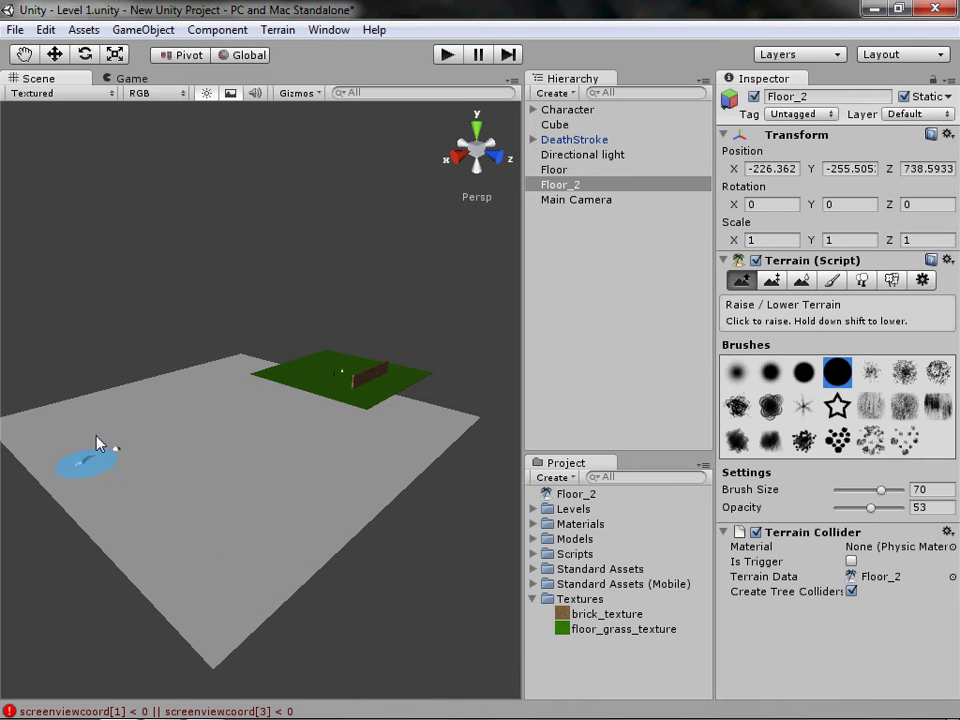
- Raise a mound by the terrain's edge and lower it back to ground level
left_click(330, 528)
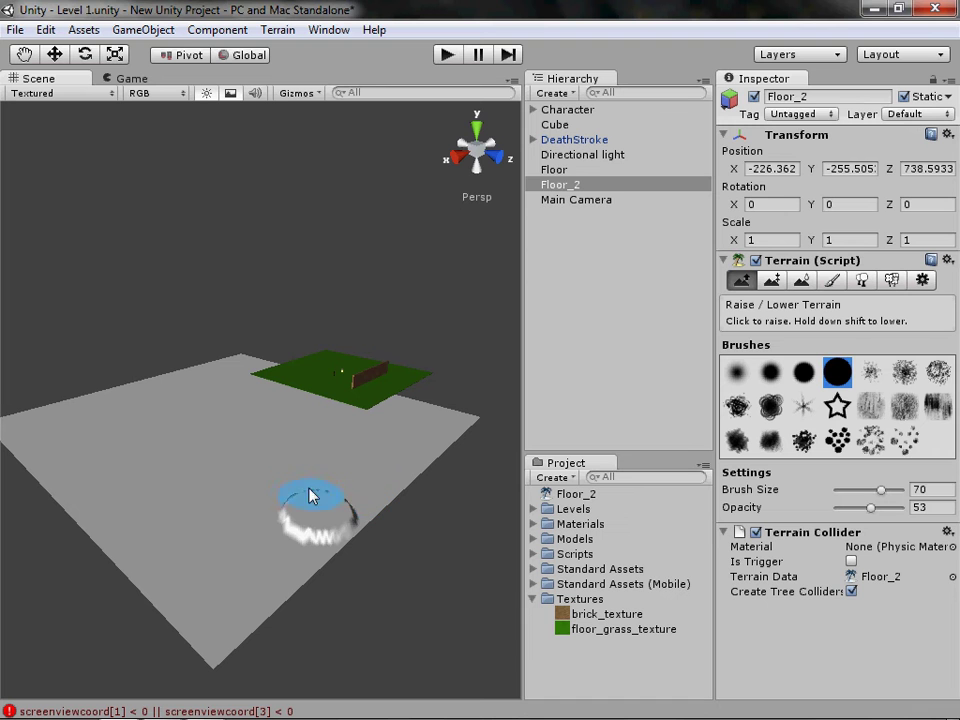
left_click_drag(310, 496, 348, 530, "shift")
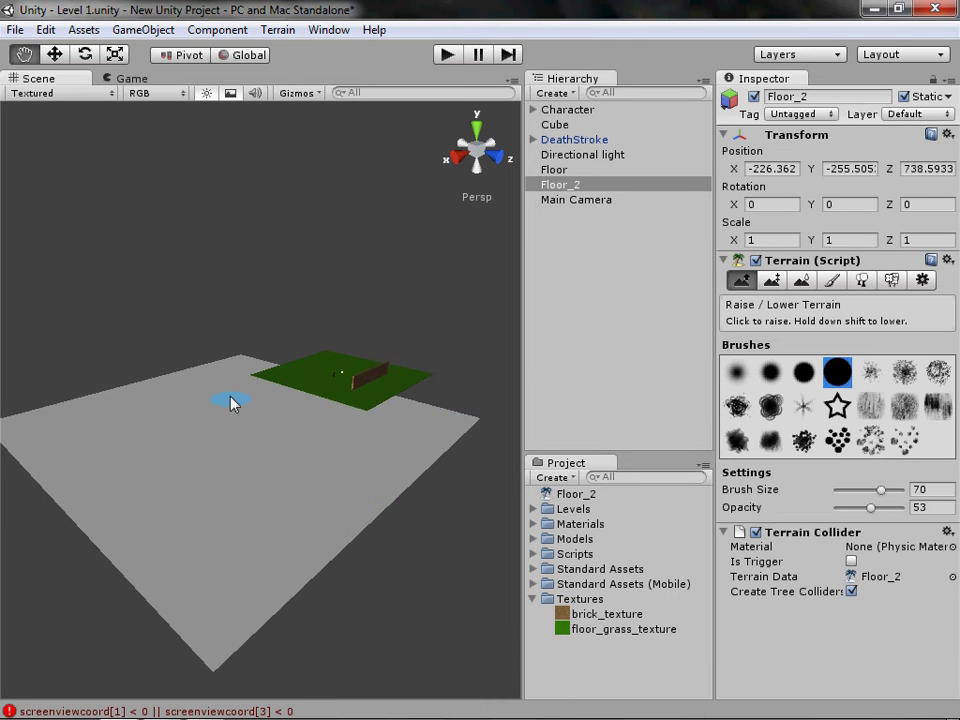
scroll(240, 404, "down", 2)
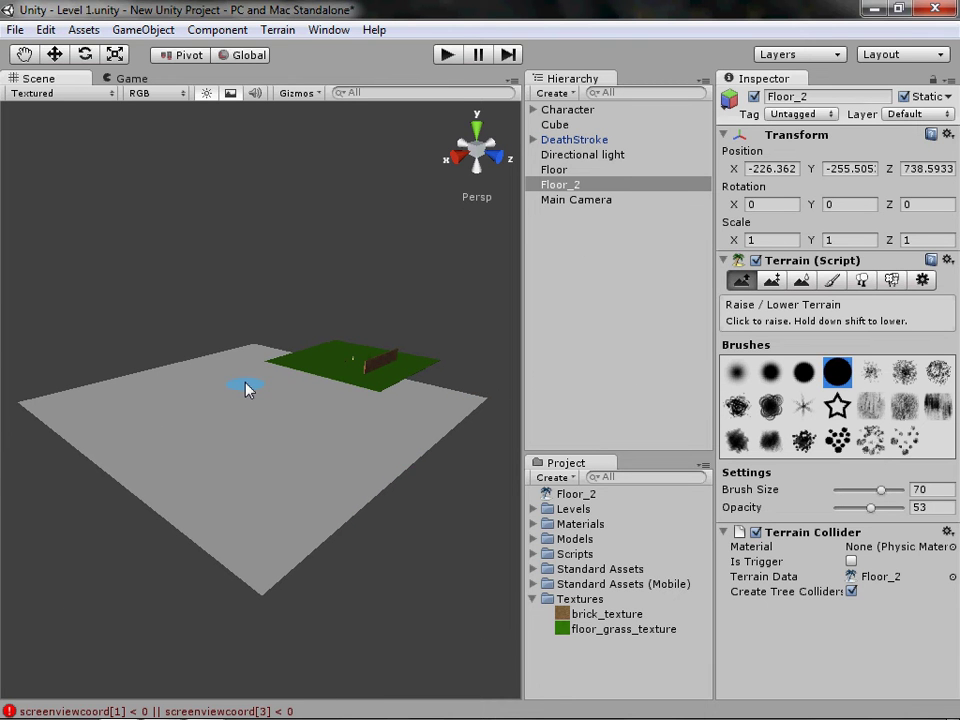
- Paint flat-topped ridges and a plateau on Floor_2 using Paint height with brush size 40 and height 30
left_click(771, 280)
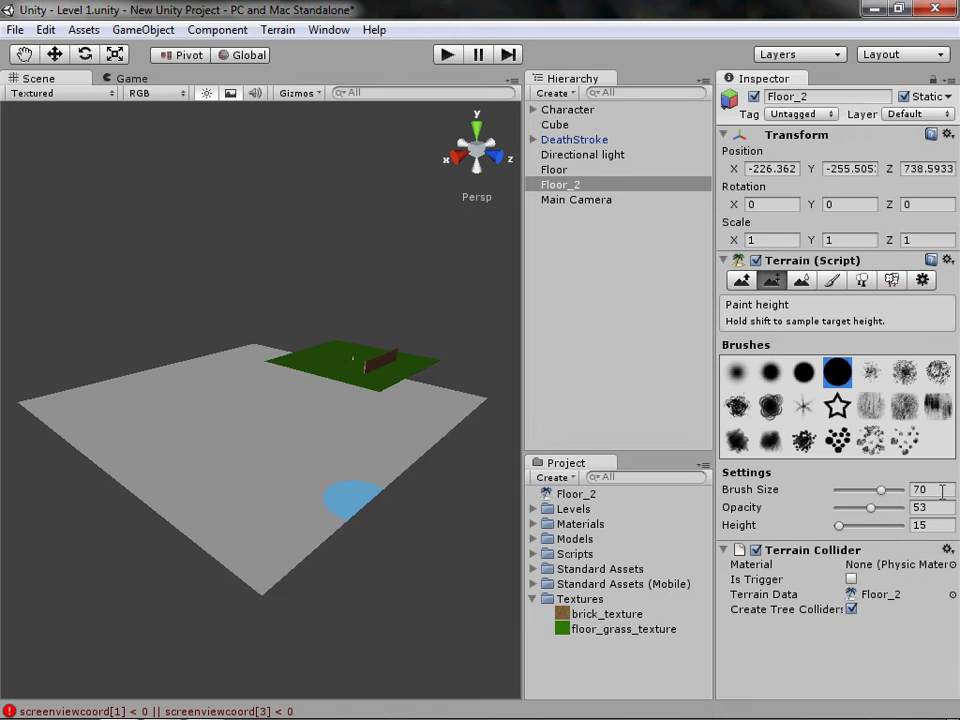
left_click_drag(939, 489, 790, 465)
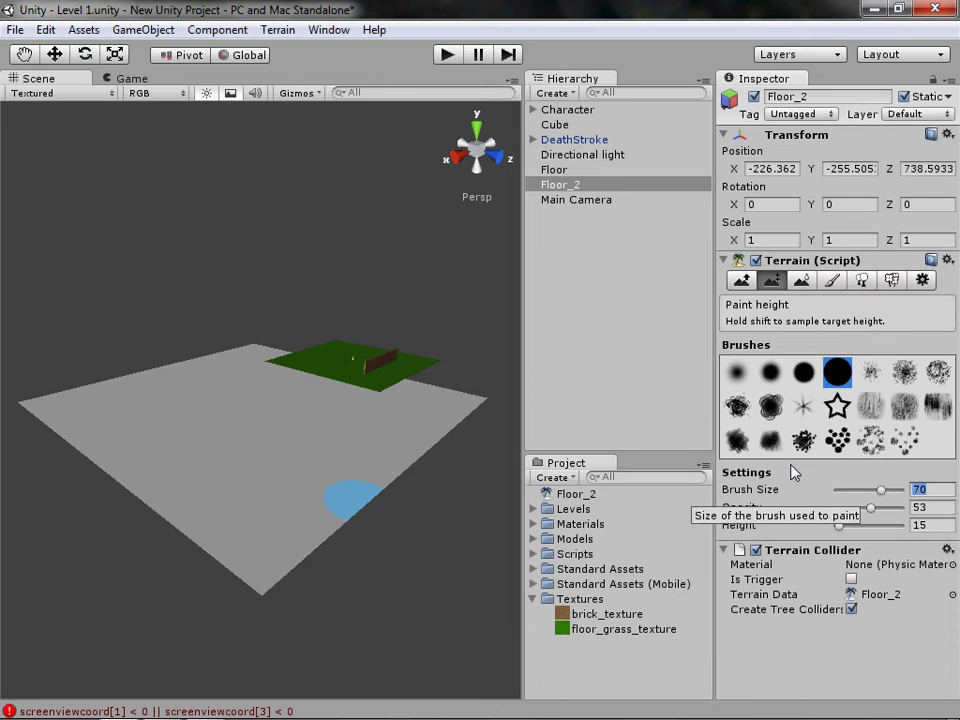
type("40")
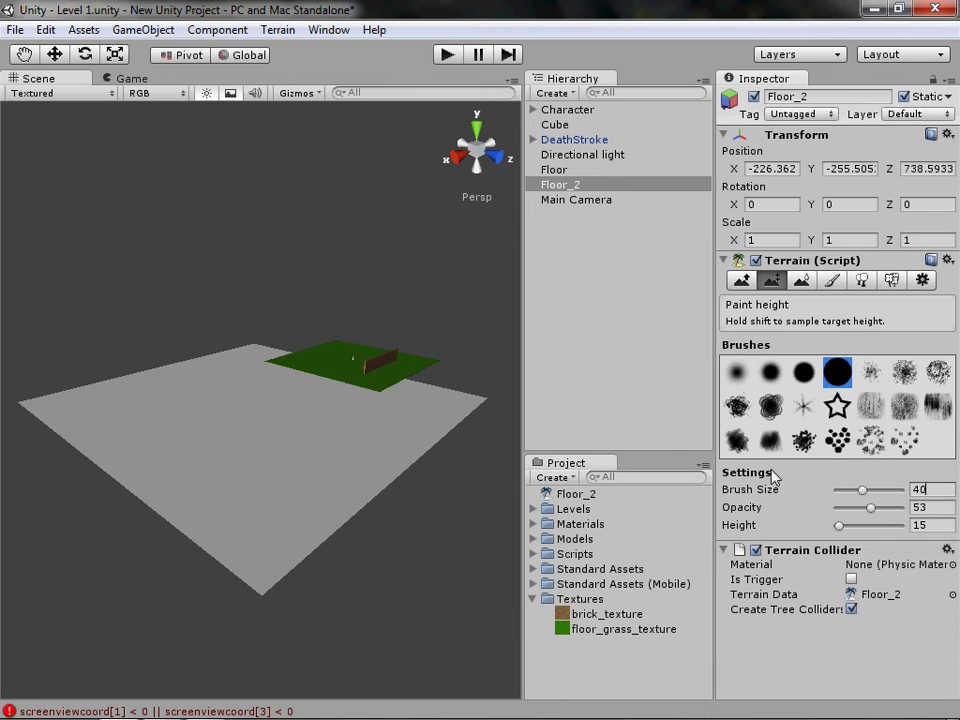
double_click(914, 527)
left_click_drag(421, 419, 428, 425)
middle_click_drag(408, 447, 367, 530)
scroll(367, 530, "up", 3)
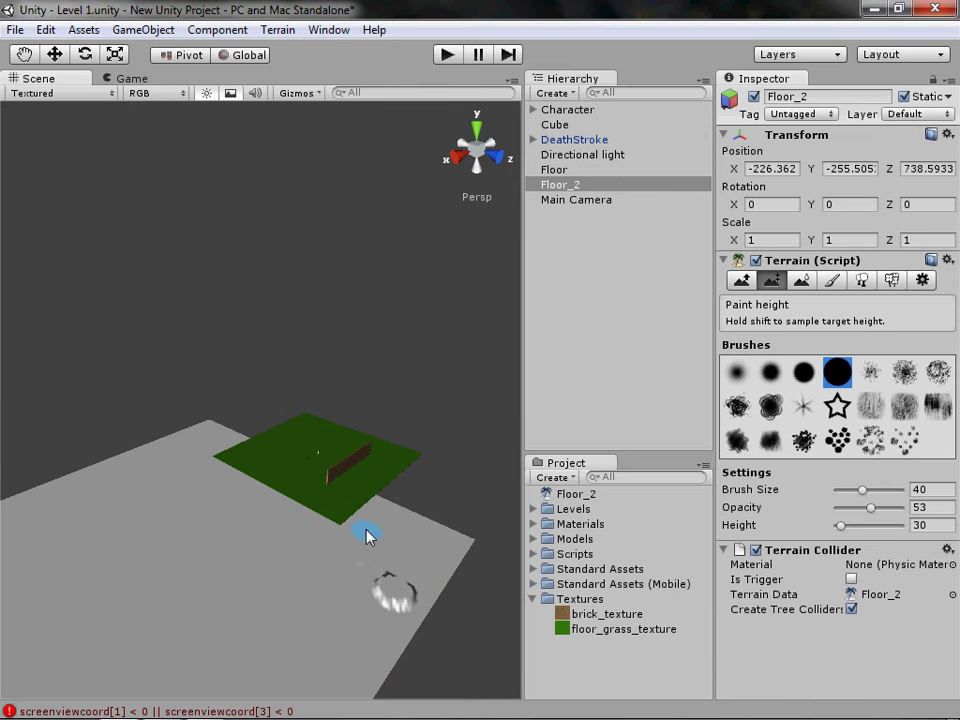
mouse_move(421, 568)
left_mouse_down()
mouse_move(266, 681)
mouse_move(206, 587)
mouse_move(240, 540)
mouse_move(245, 616)
mouse_move(270, 590)
mouse_move(255, 605)
mouse_move(295, 586)
mouse_move(275, 605)
mouse_move(290, 628)
mouse_move(320, 613)
mouse_move(304, 587)
mouse_move(323, 612)
mouse_move(313, 632)
left_mouse_up()
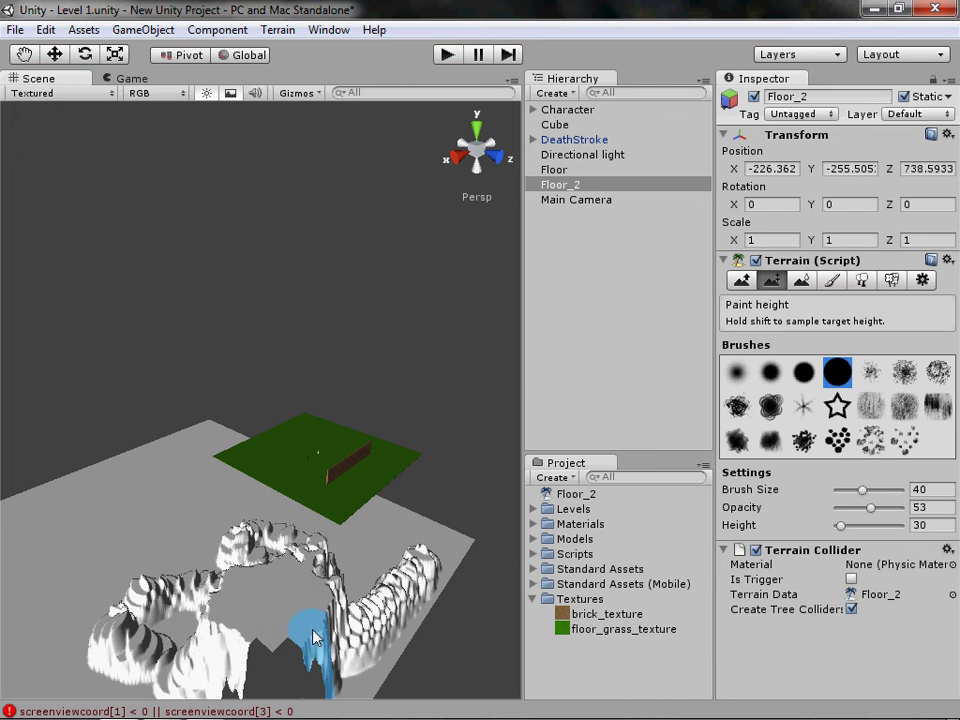
middle_click_drag(313, 632, 331, 476)
mouse_move(333, 483)
left_mouse_down("alt")
mouse_move(261, 572)
mouse_move(261, 497)
mouse_move(305, 537)
left_mouse_up("alt")
scroll(305, 537, "down", 3)
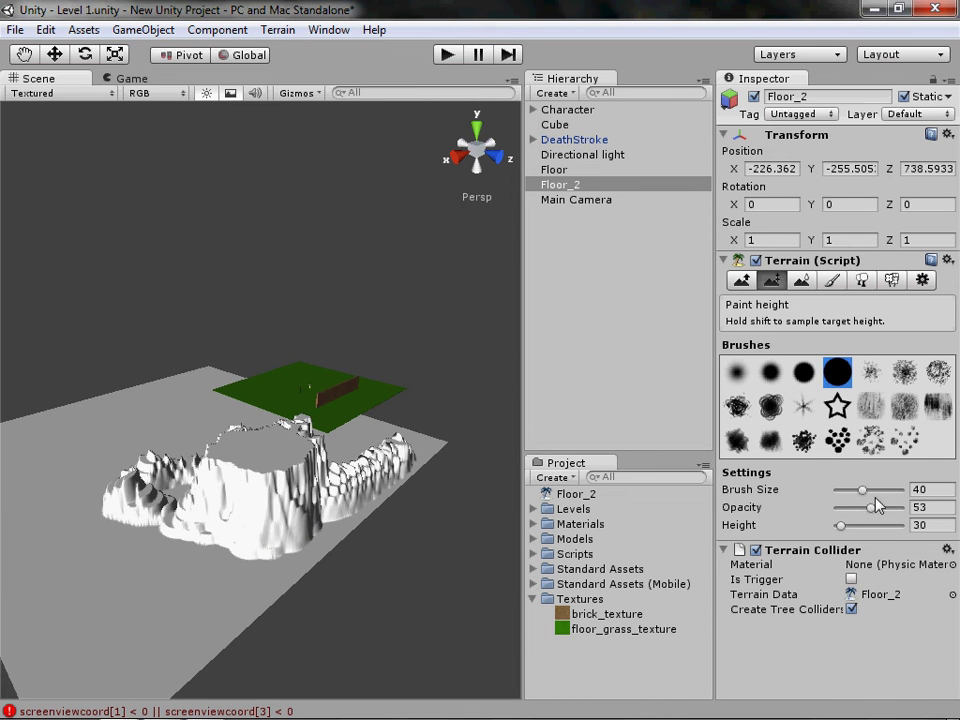
- Flatten the painted plateau and ridges using Paint height with brush size 100 and height 0
left_click_drag(862, 489, 905, 489)
left_click(300, 480, "shift")
mouse_move(299, 473)
left_mouse_down("shift")
mouse_move(337, 508)
mouse_move(262, 469)
mouse_move(352, 472)
left_mouse_up("shift")
left_click(925, 525)
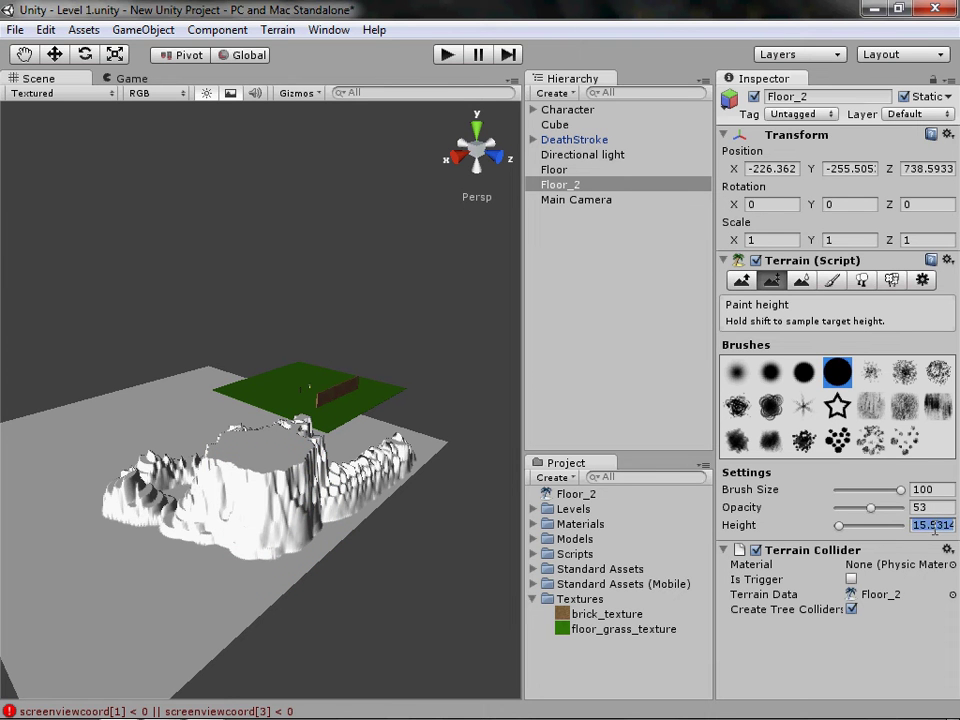
type("0")
mouse_move(340, 465)
left_mouse_down()
mouse_move(279, 489)
mouse_move(180, 482)
mouse_move(161, 529)
mouse_move(307, 515)
mouse_move(290, 465)
mouse_move(300, 450)
mouse_move(307, 487)
left_mouse_up()
mouse_move(253, 468)
left_mouse_down()
mouse_move(356, 519)
mouse_move(441, 460)
left_mouse_up()
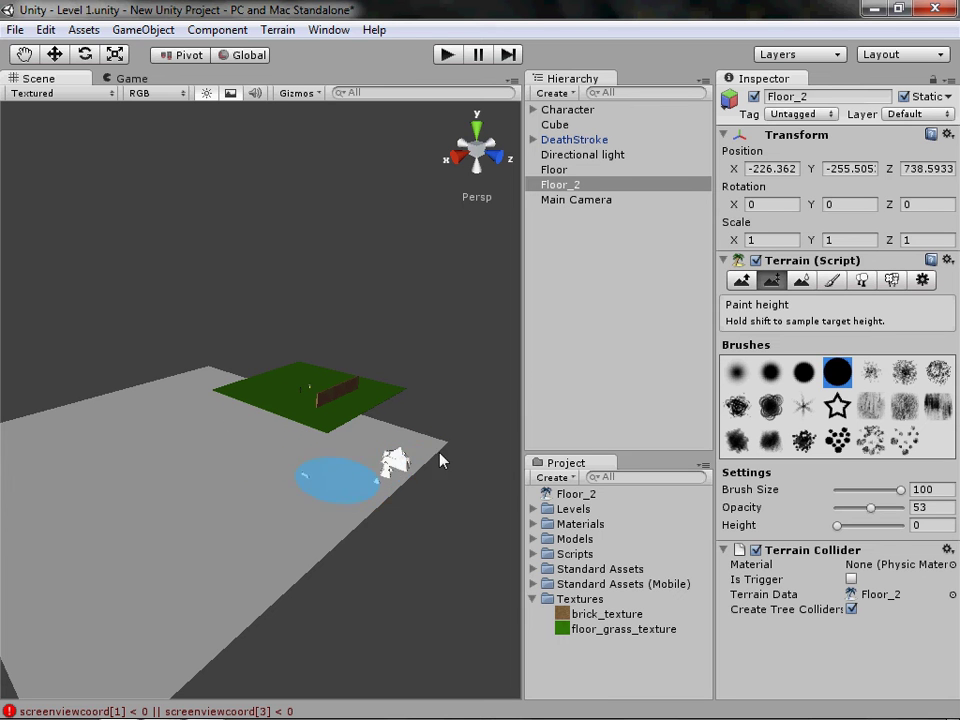
- In the top view, paint an L-shaped wall around the terrain corner beside the green floor with brush size 30 and opacity 100
left_click(477, 127)
middle_click_drag(377, 489, 250, 500)
scroll(250, 500, "up", 2)
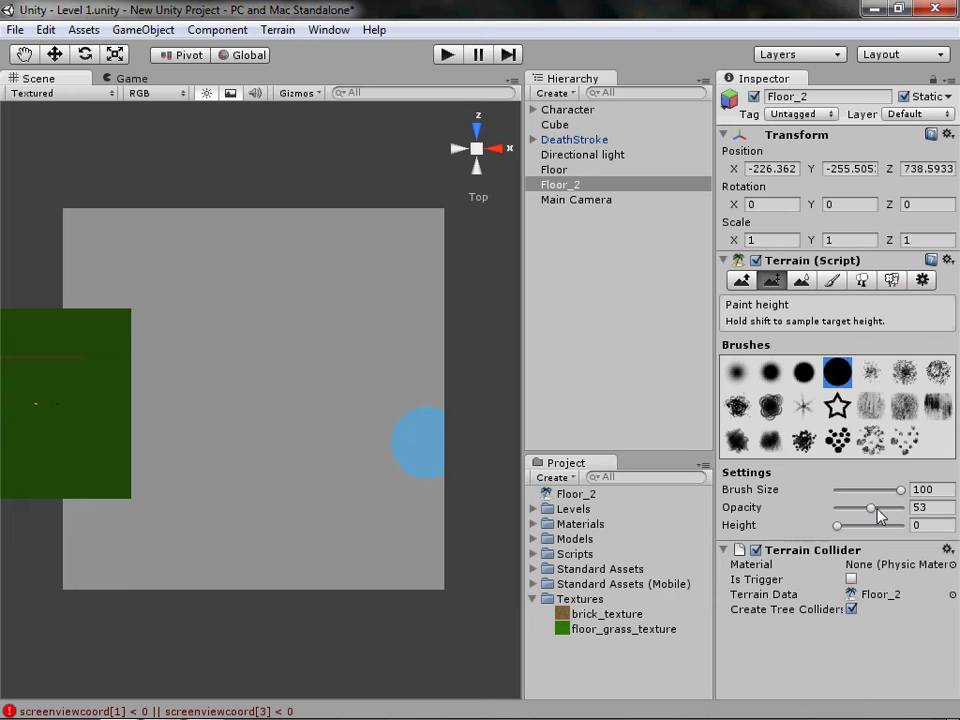
left_click_drag(869, 510, 909, 510)
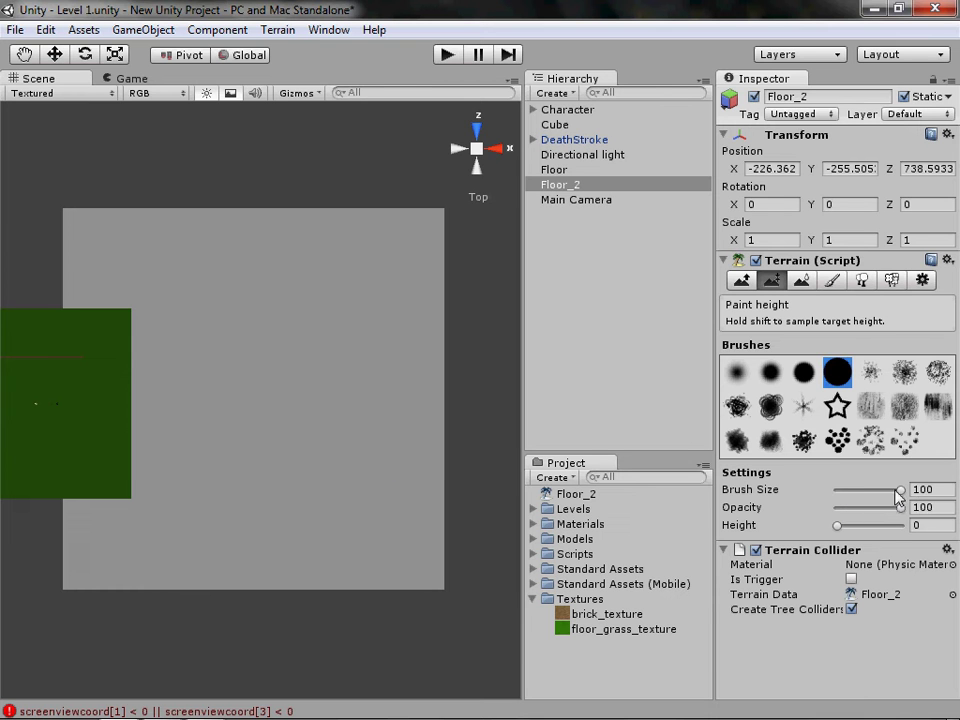
left_click(940, 490)
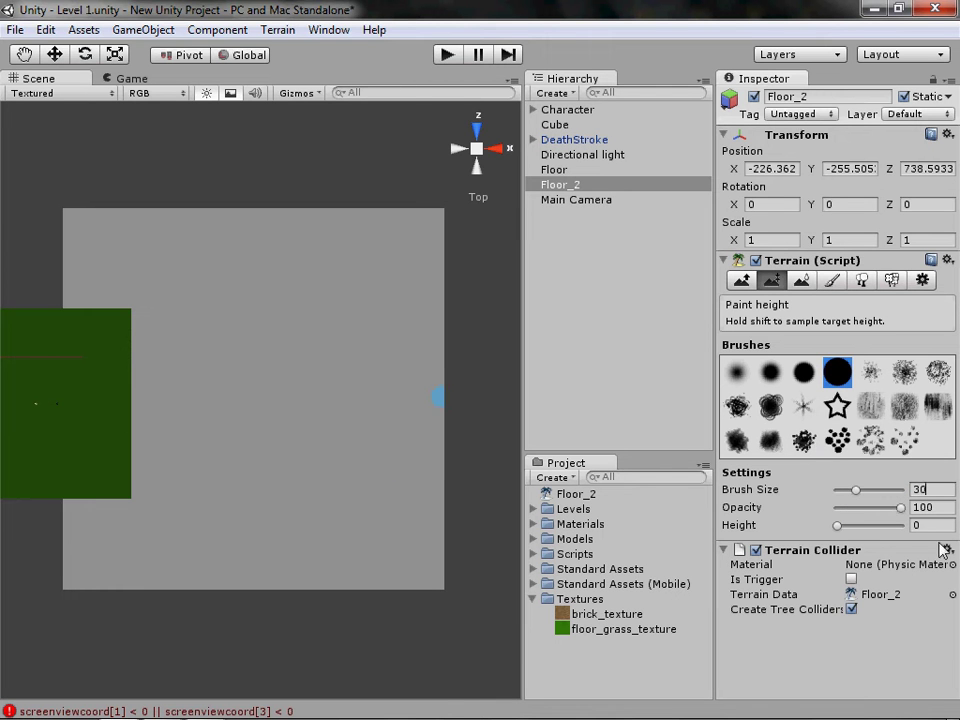
type("30")
mouse_move(95, 297)
left_mouse_down()
mouse_move(92, 236)
mouse_move(141, 224)
mouse_move(198, 230)
left_mouse_up()
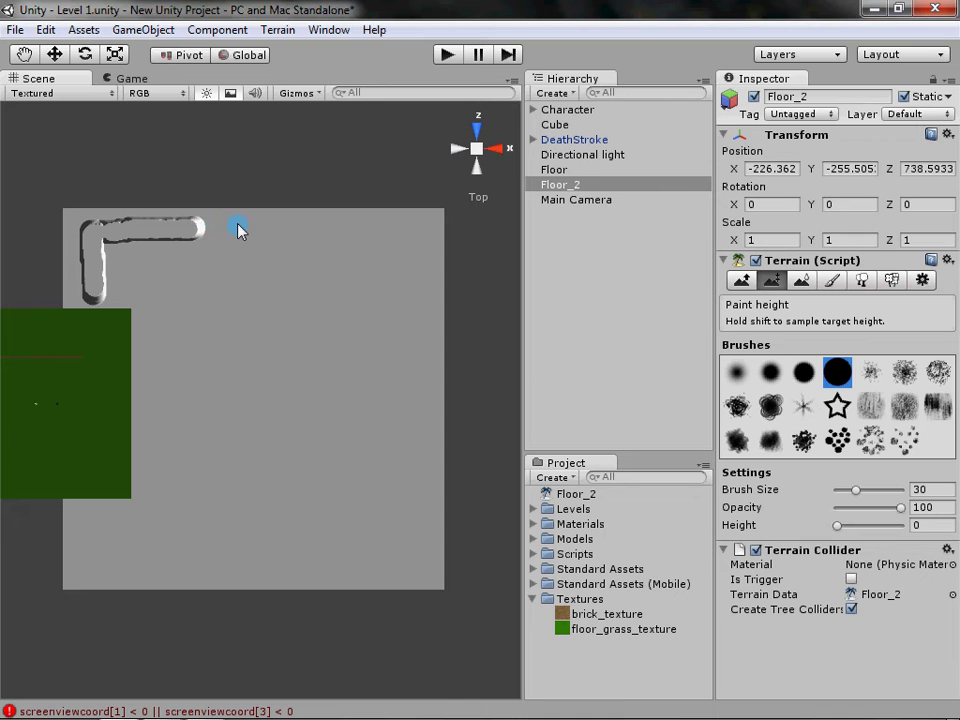
- Extend the wall along the terrain's far edge at height 30 and dab scattered round pillars across the interior
left_click(407, 245, "shift")
left_click(925, 528)
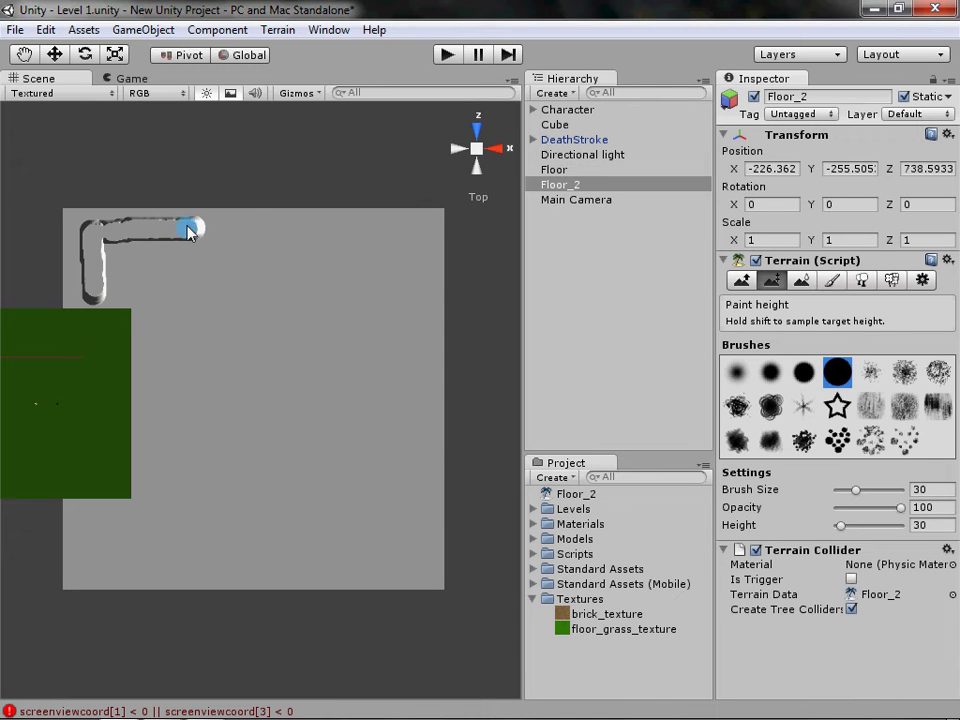
mouse_move(190, 232)
left_mouse_down()
mouse_move(381, 227)
mouse_move(356, 489)
mouse_move(171, 371)
mouse_move(203, 397)
left_mouse_up()
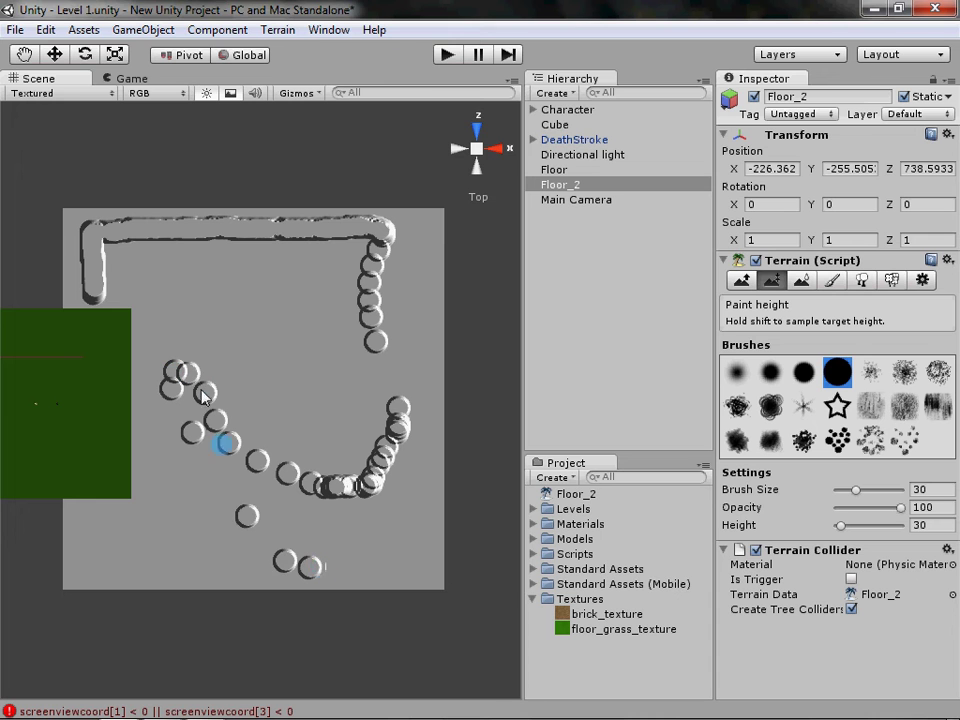
- Reset the paint height to 30 and paint walls along the remaining terrain edges, leaving an opening at the green floor
left_click_drag(278, 558, 412, 574, "shift")
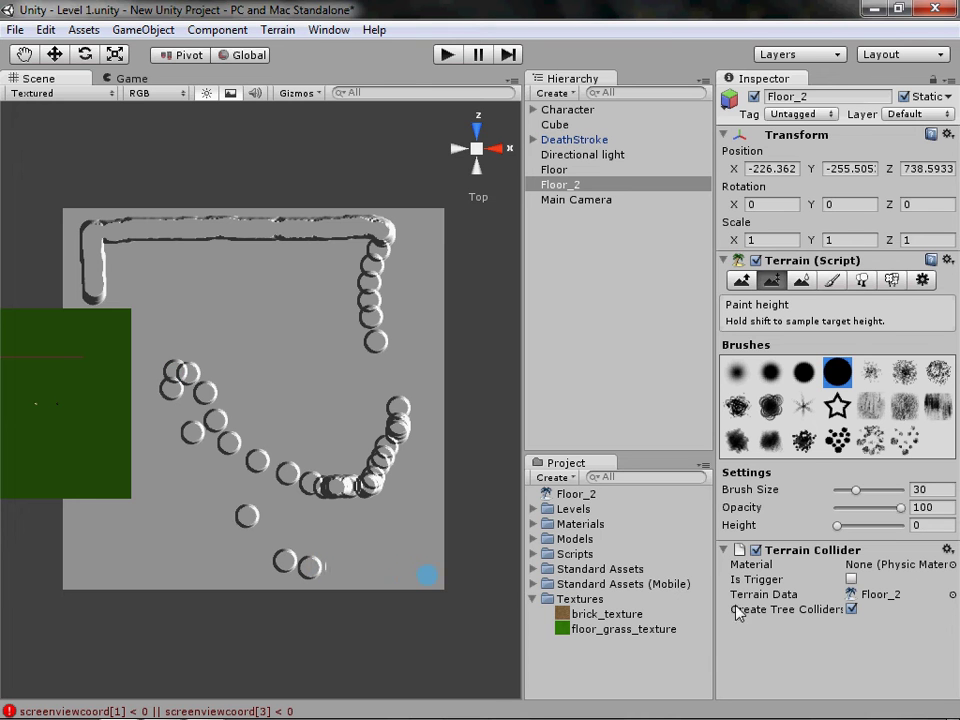
left_click(925, 525)
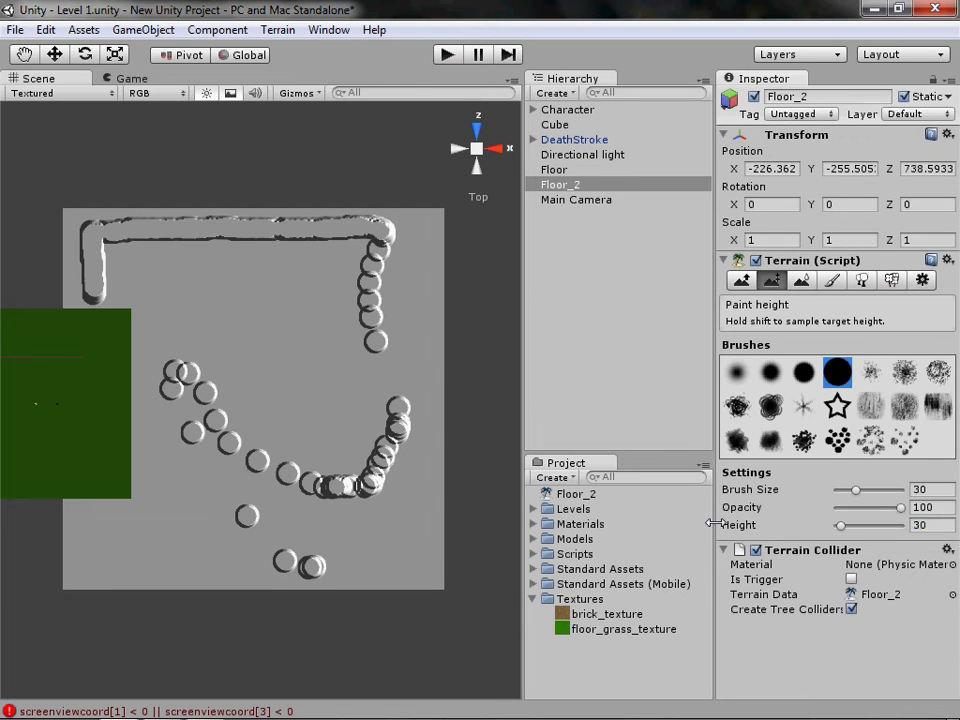
mouse_move(80, 513)
left_mouse_down()
mouse_move(75, 574)
mouse_move(336, 579)
mouse_move(422, 570)
mouse_move(421, 246)
mouse_move(392, 222)
mouse_move(369, 221)
mouse_move(414, 223)
mouse_move(424, 561)
mouse_move(380, 580)
mouse_move(275, 586)
left_mouse_up()
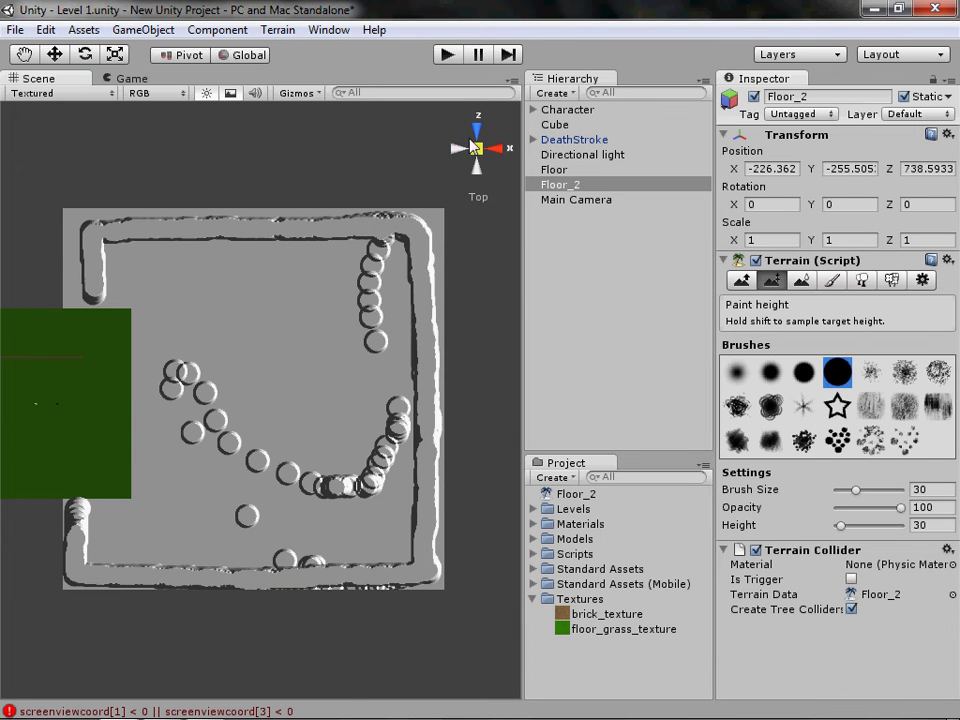
- In the perspective view, raise two separate round pillars on the open ground using Paint height with height 50
left_click(470, 141)
middle_click_drag(296, 428, 267, 386)
scroll(300, 472, "up", 3)
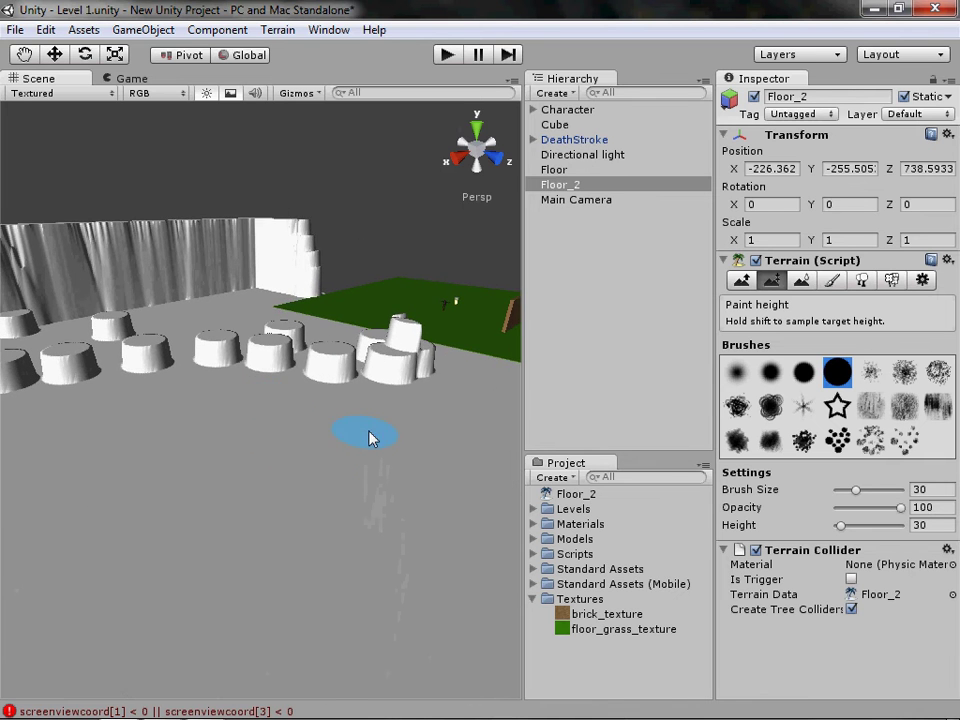
left_click_drag(369, 438, 287, 457, "alt")
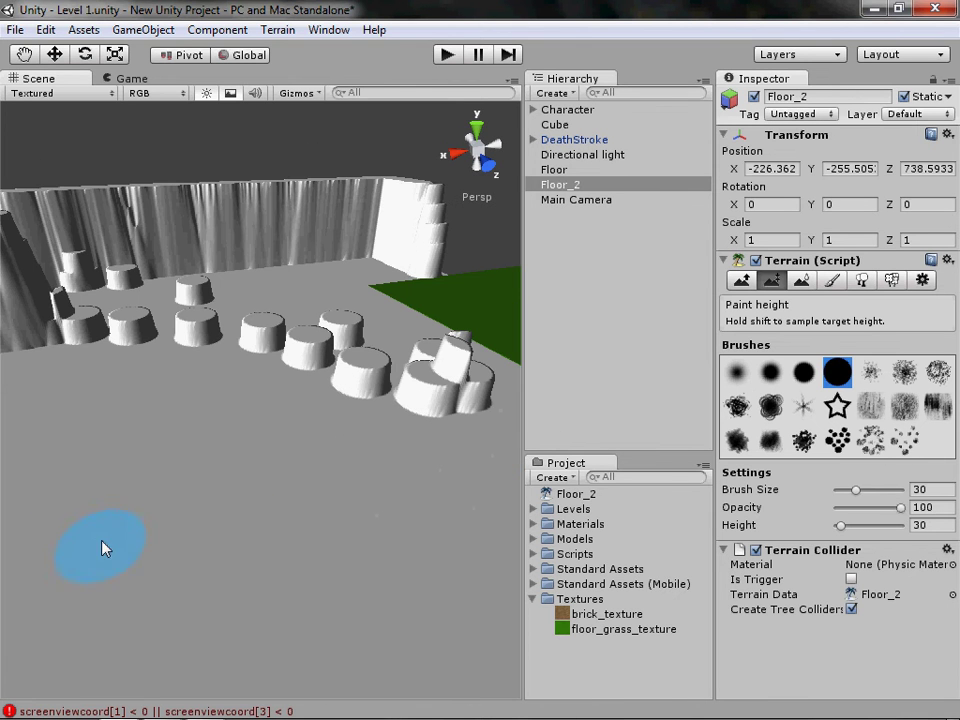
left_click(919, 527)
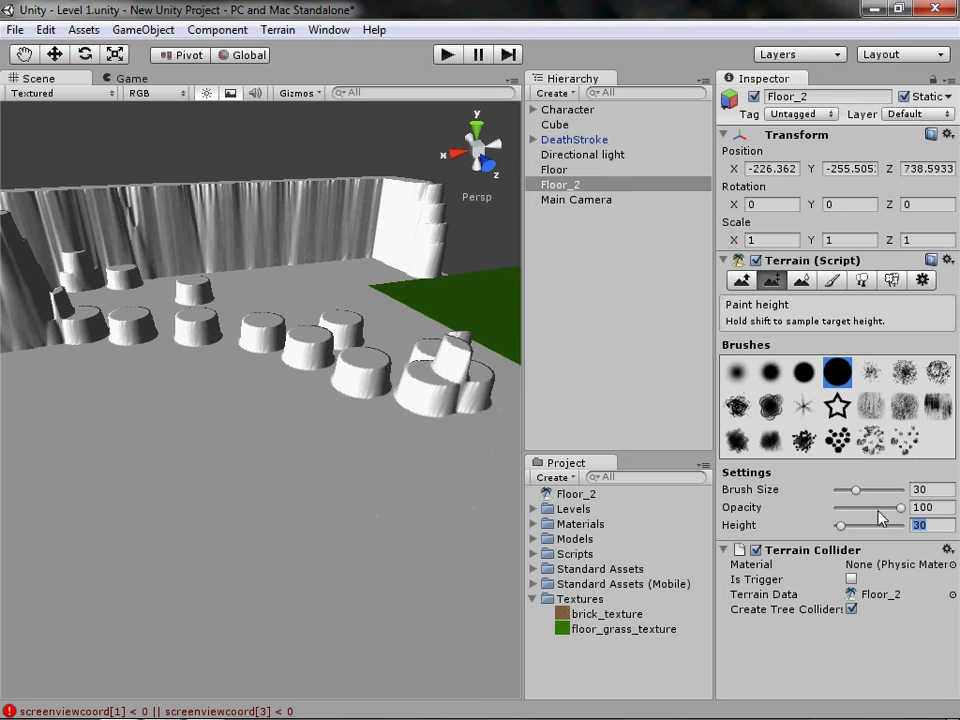
left_click(199, 440)
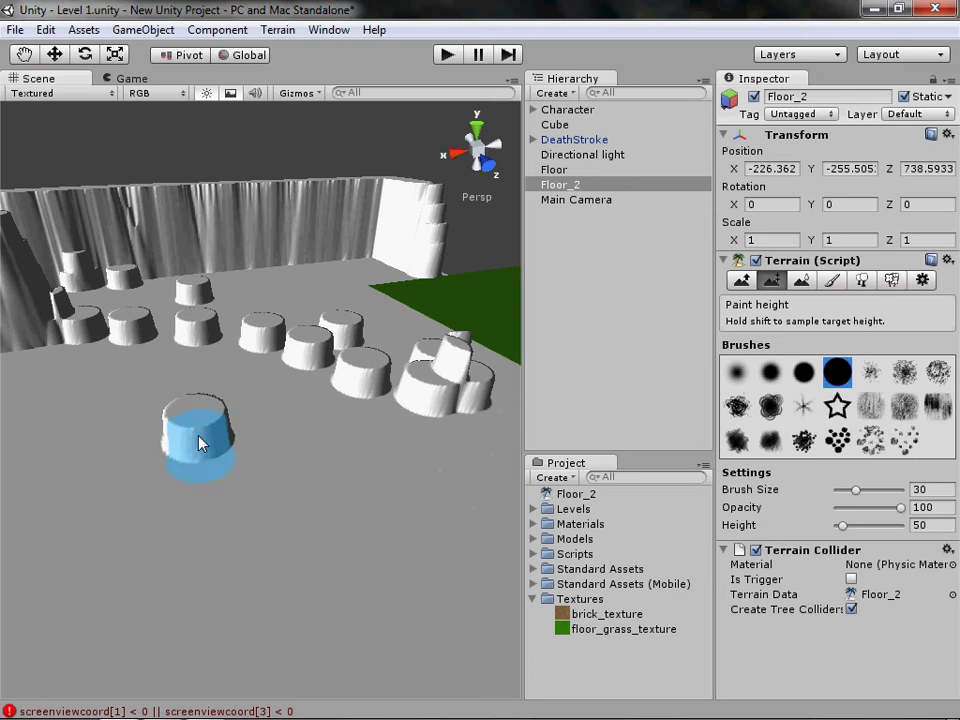
left_click(231, 627)
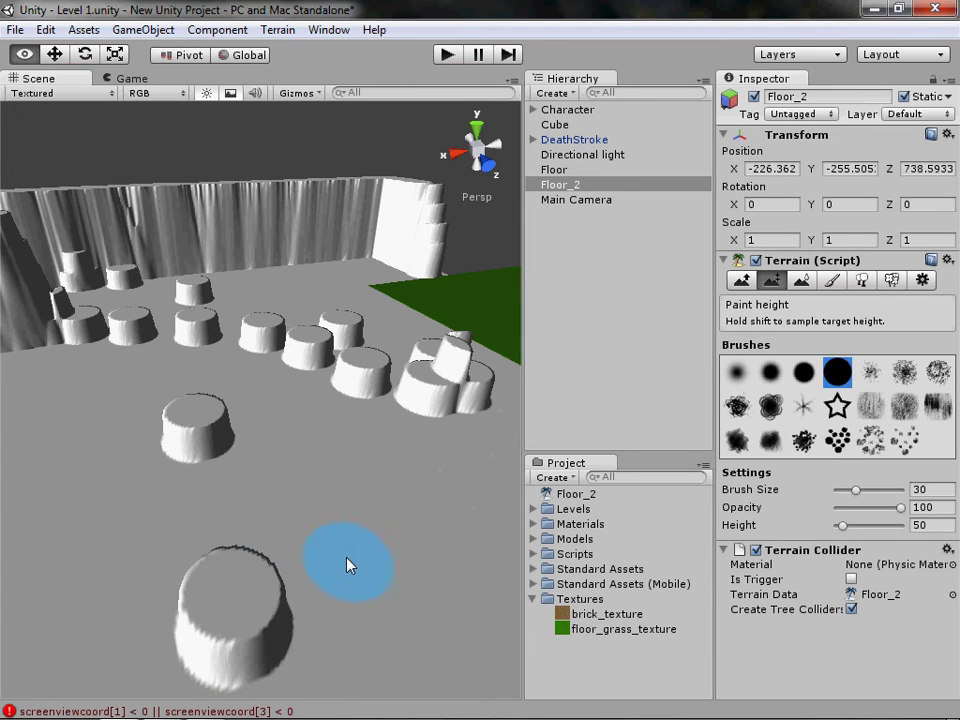
- Examine the pillars and the surrounding walls from several angles, both close up and from outside the terrain
mouse_move(347, 566)
left_mouse_down("alt")
mouse_move(257, 540)
mouse_move(14, 508)
left_mouse_up("alt")
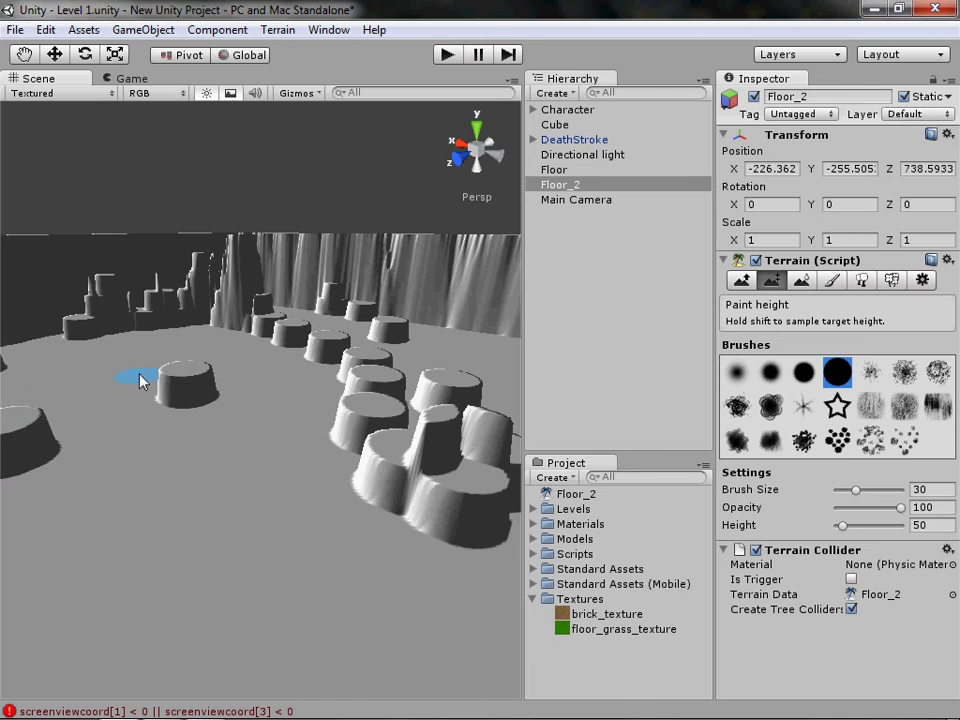
left_click_drag(155, 428, 214, 543, "alt")
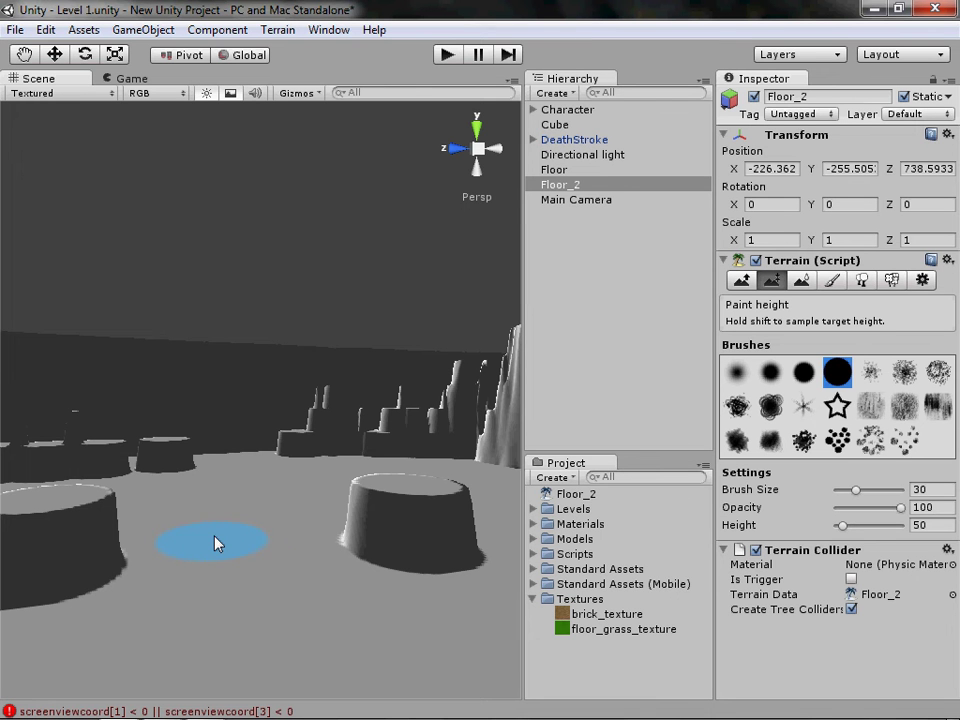
left_click(479, 150)
scroll(440, 367, "down", 5)
middle_click_drag(433, 446, 285, 415)
scroll(285, 415, "down", 3)
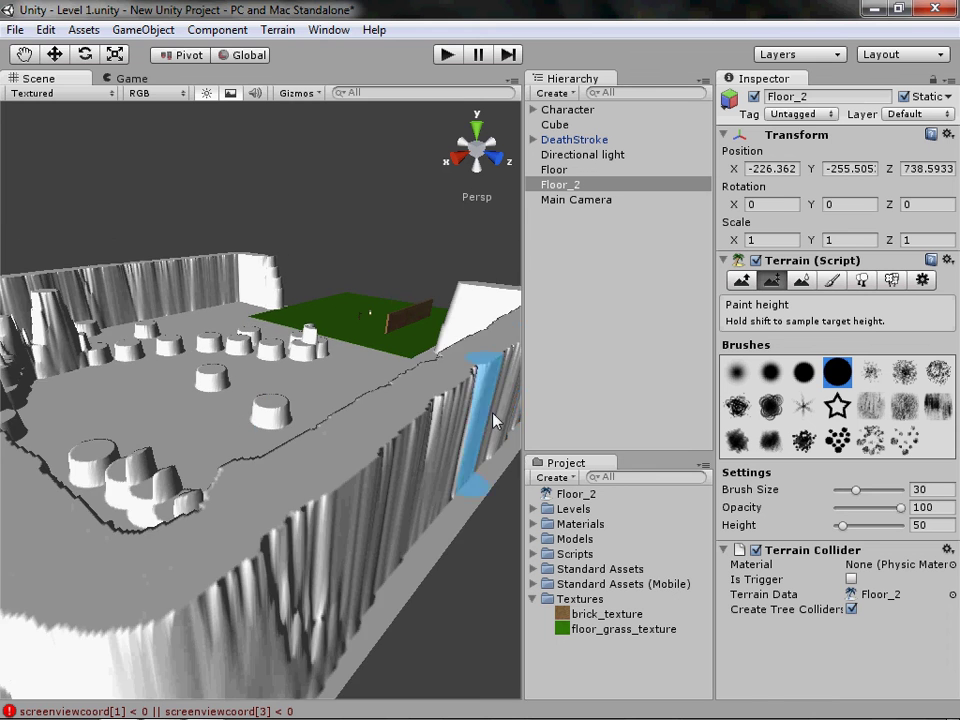
scroll(174, 386, "up", 3)
scroll(199, 429, "up", 2)
middle_click_drag(174, 386, 484, 519)
scroll(152, 364, "up", 3)
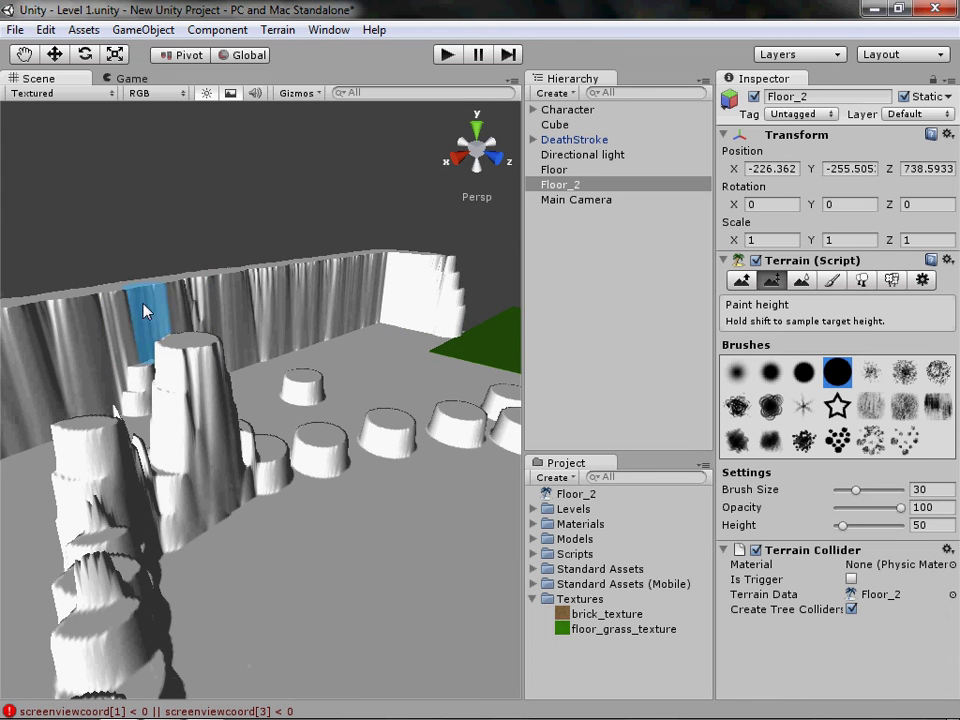
- Round off the tall rock column and one freestanding pillar using Smooth Height with brush size 30 and opacity 100
left_click(806, 276)
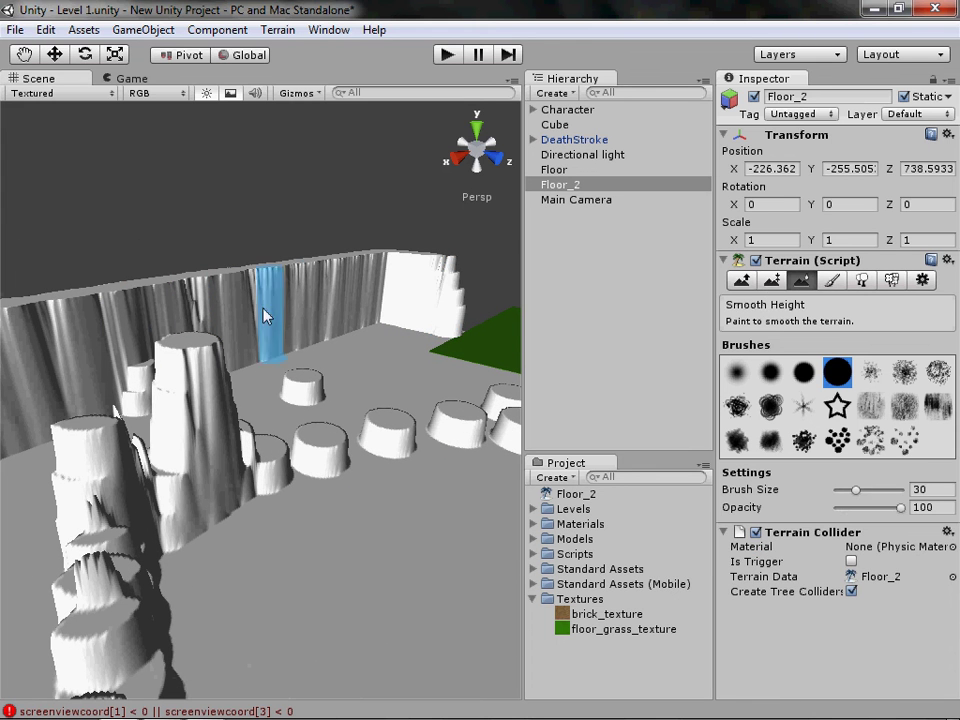
mouse_move(257, 454)
left_mouse_down()
mouse_move(193, 422)
mouse_move(223, 420)
mouse_move(168, 433)
mouse_move(212, 399)
mouse_move(196, 375)
mouse_move(232, 502)
mouse_move(360, 514)
mouse_move(784, 435)
mouse_move(855, 400)
left_mouse_up()
left_click_drag(325, 562, 371, 553, "alt")
mouse_move(45, 548)
left_mouse_down()
mouse_move(75, 553)
mouse_move(43, 549)
mouse_move(197, 630)
mouse_move(365, 560)
left_mouse_up()
middle_click_drag(364, 555, 296, 480)
scroll(296, 480, "down", 3)
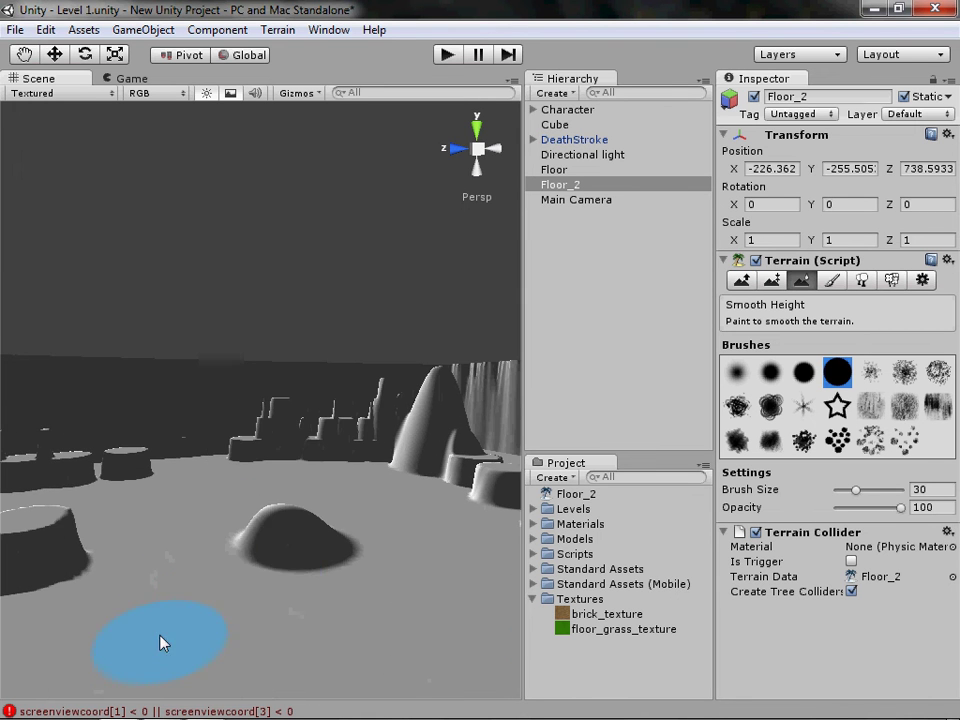
- Smooth the row of pillars leading toward the green floor into rounded mounds with Smooth Height
middle_click_drag(300, 531, 130, 614)
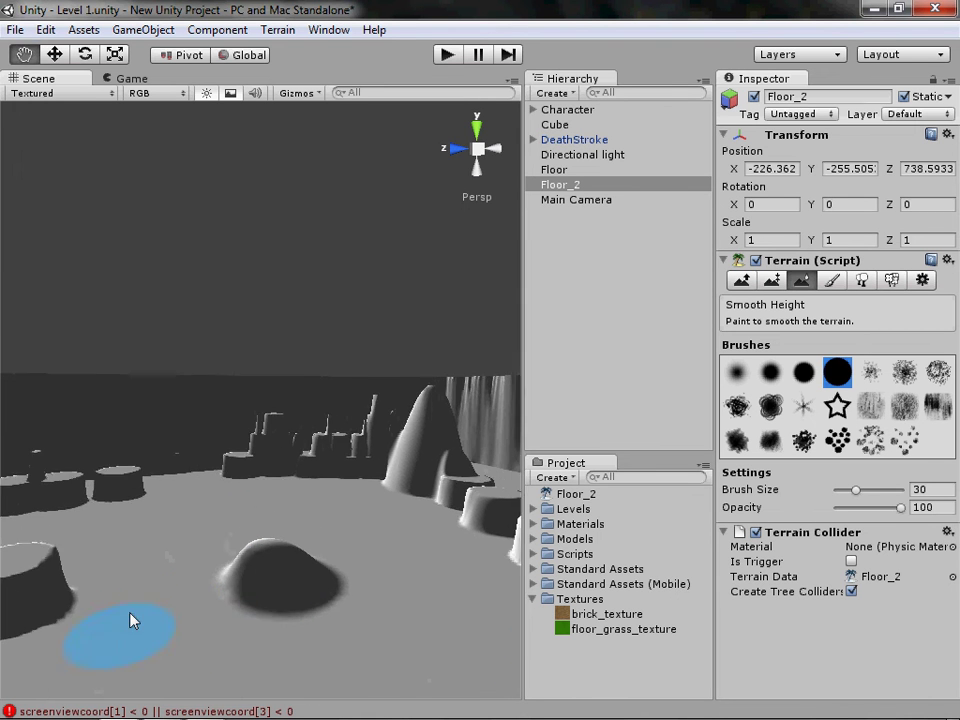
mouse_move(130, 620)
left_mouse_down("alt")
mouse_move(203, 624)
mouse_move(193, 686)
mouse_move(270, 519)
mouse_move(113, 560)
left_mouse_up("alt")
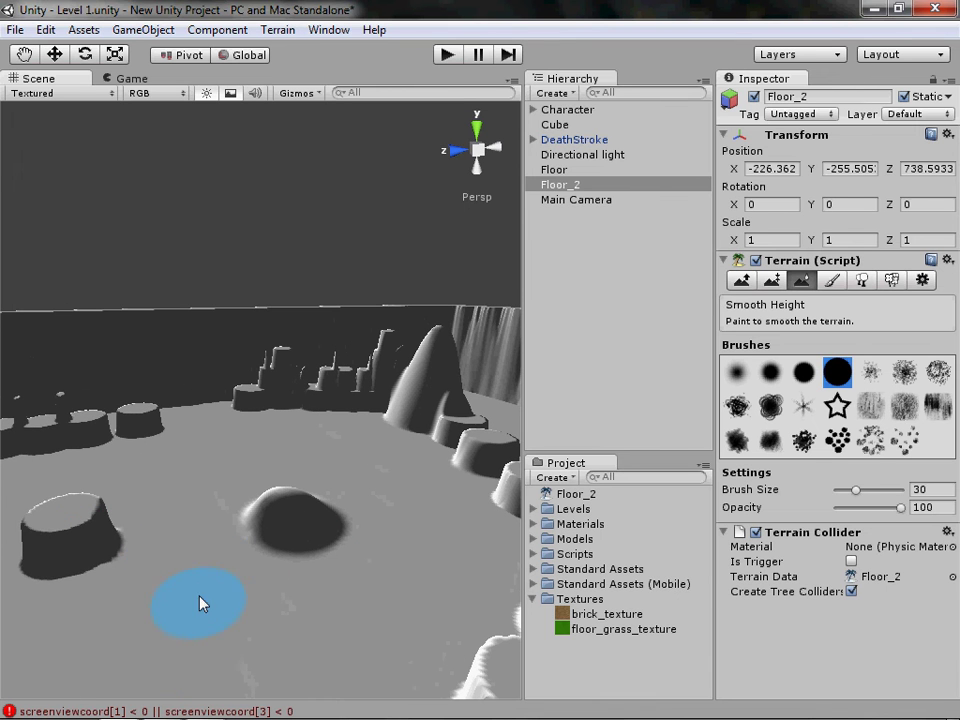
mouse_move(200, 603)
left_mouse_down("alt")
mouse_move(174, 566)
mouse_move(321, 587)
mouse_move(270, 679)
left_mouse_up("alt")
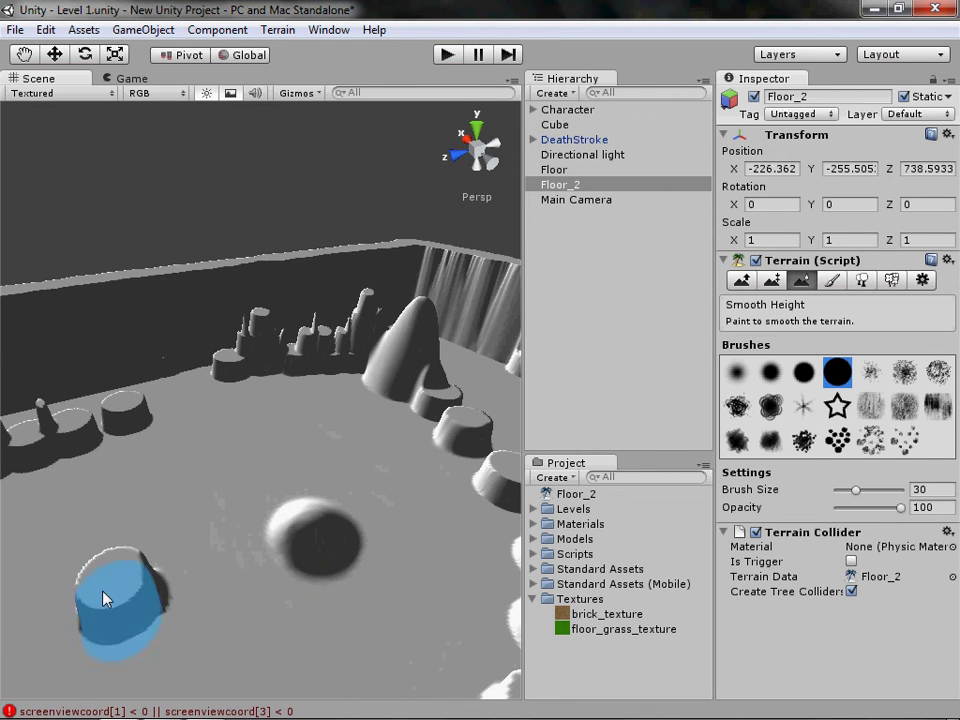
mouse_move(283, 512)
left_mouse_down("alt")
mouse_move(334, 529)
mouse_move(352, 485)
left_mouse_up("alt")
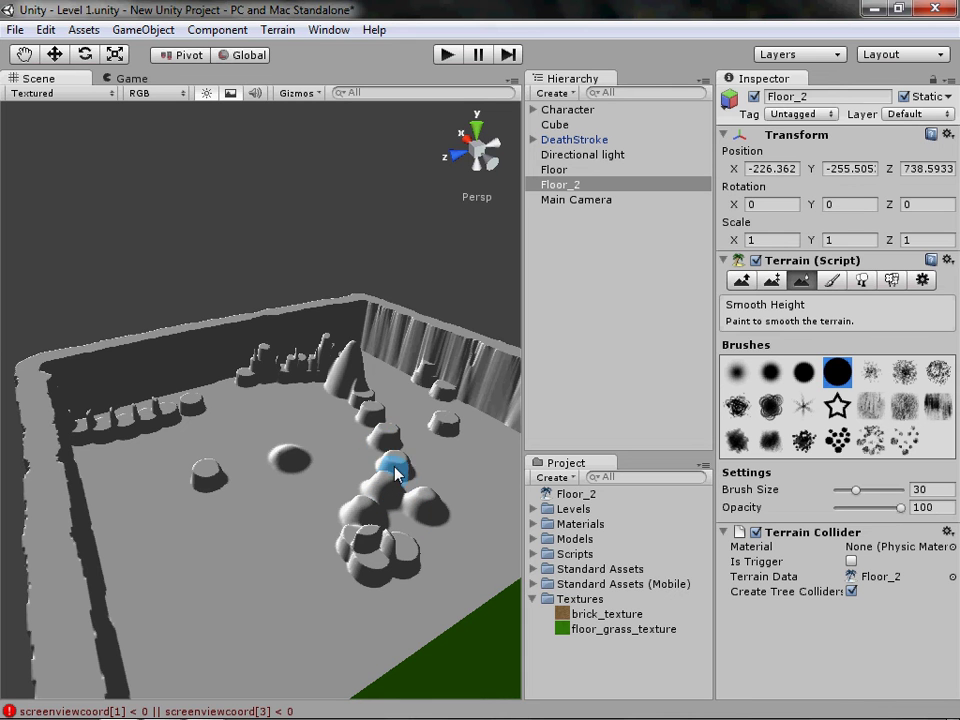
scroll(150, 480, "up", 2)
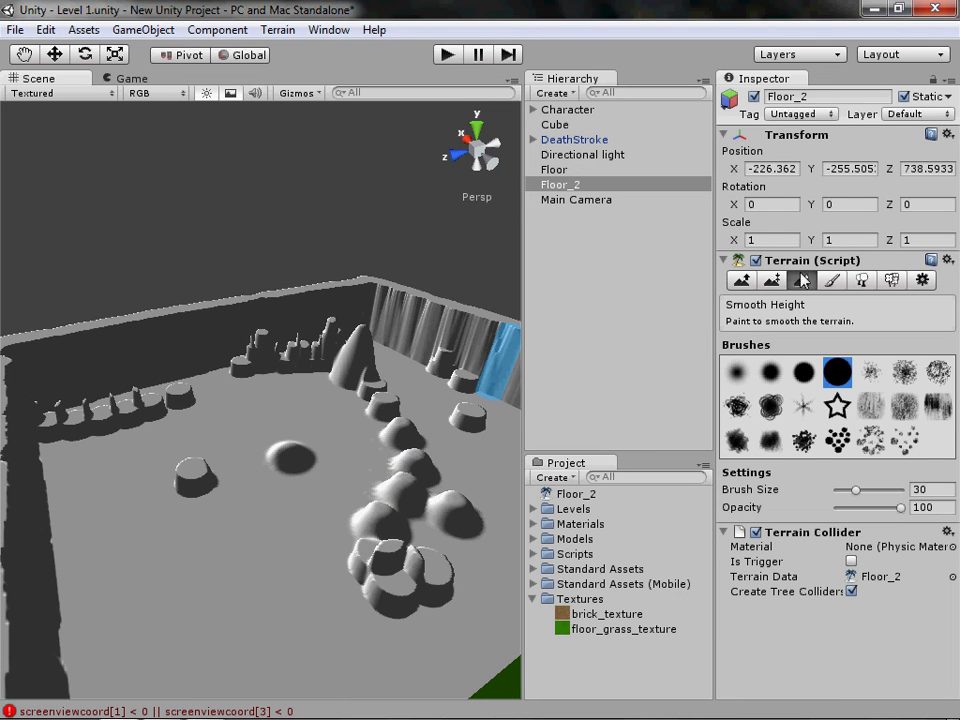
- Flatten the mounds and pillars in the terrain's interior using Paint height with brush size 92 and height 0
left_click(773, 280)
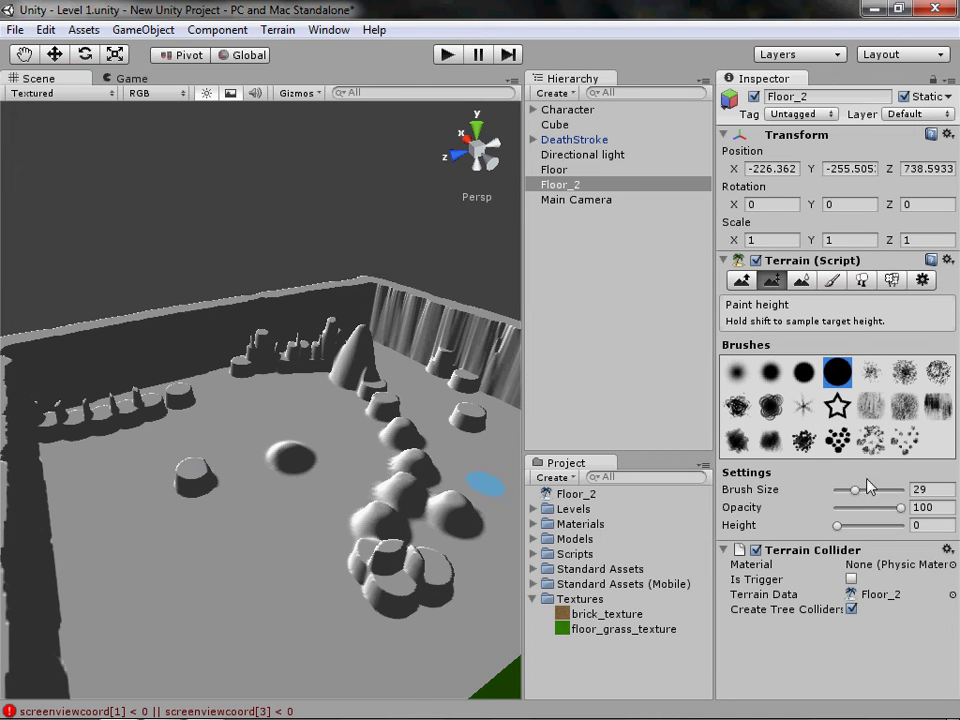
left_click_drag(903, 493, 899, 493)
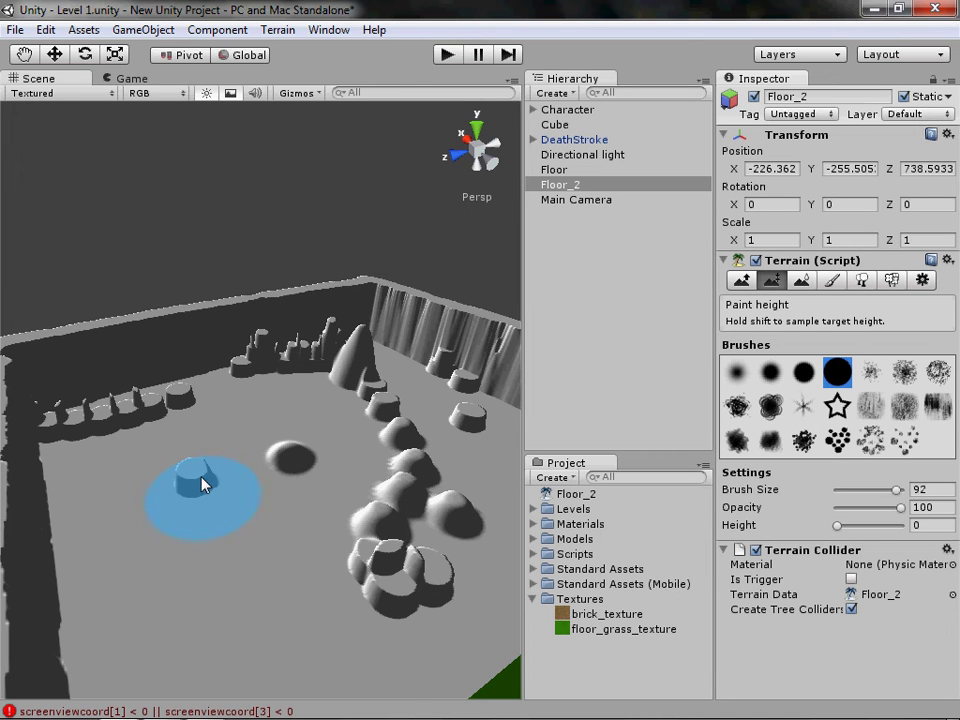
mouse_move(338, 523)
left_mouse_down()
mouse_move(193, 504)
mouse_move(246, 489)
mouse_move(424, 531)
mouse_move(452, 510)
mouse_move(424, 443)
mouse_move(328, 414)
mouse_move(369, 390)
left_mouse_up()
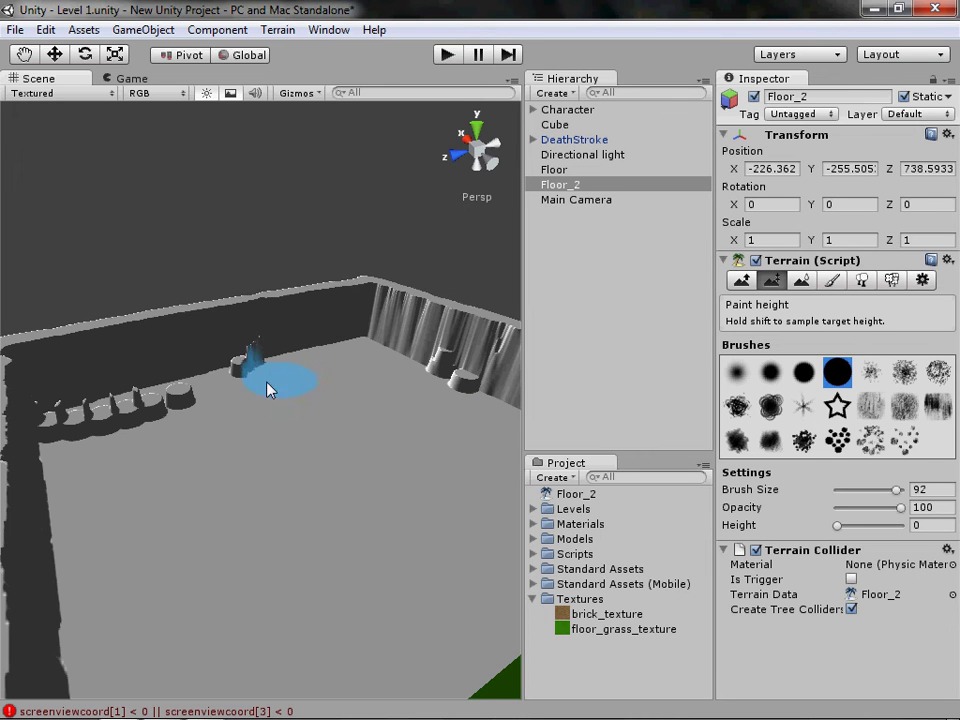
scroll(338, 425, "down", 1)
scroll(327, 404, "up", 2)
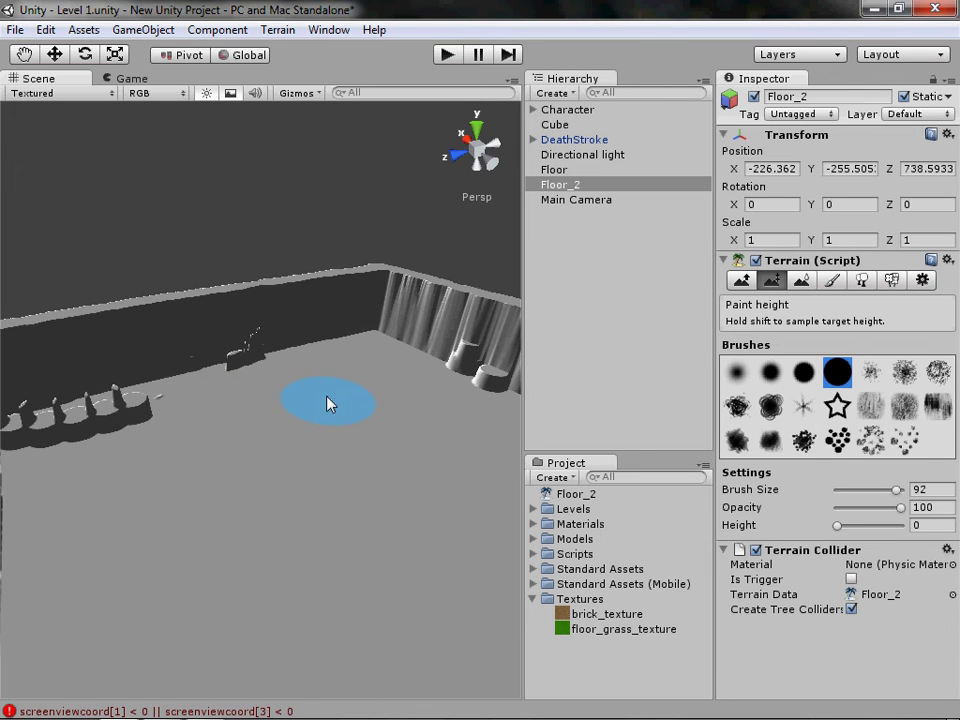
- Add the BigTree prefab as a tree type for Place Trees on Floor_2, keeping the bend factor at 0
left_click(862, 281)
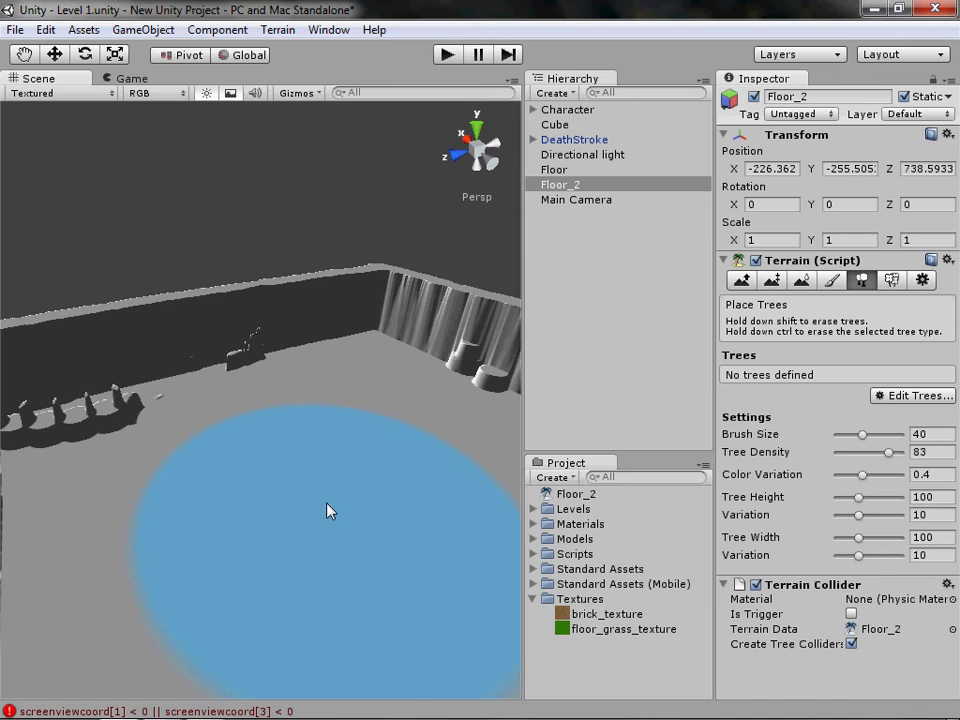
left_click(905, 396)
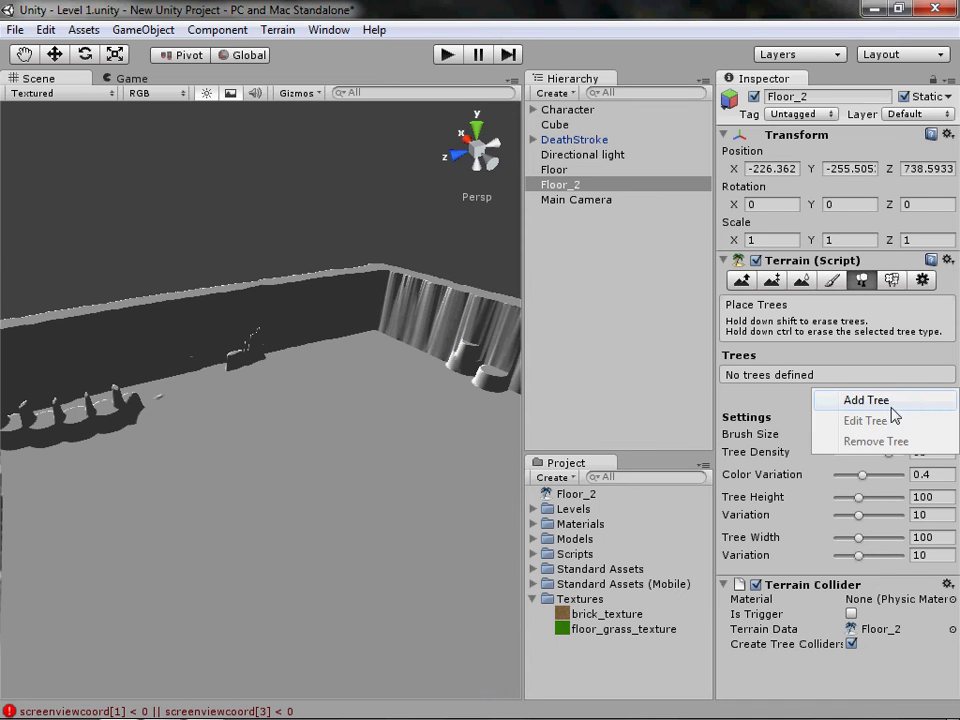
left_click(890, 402)
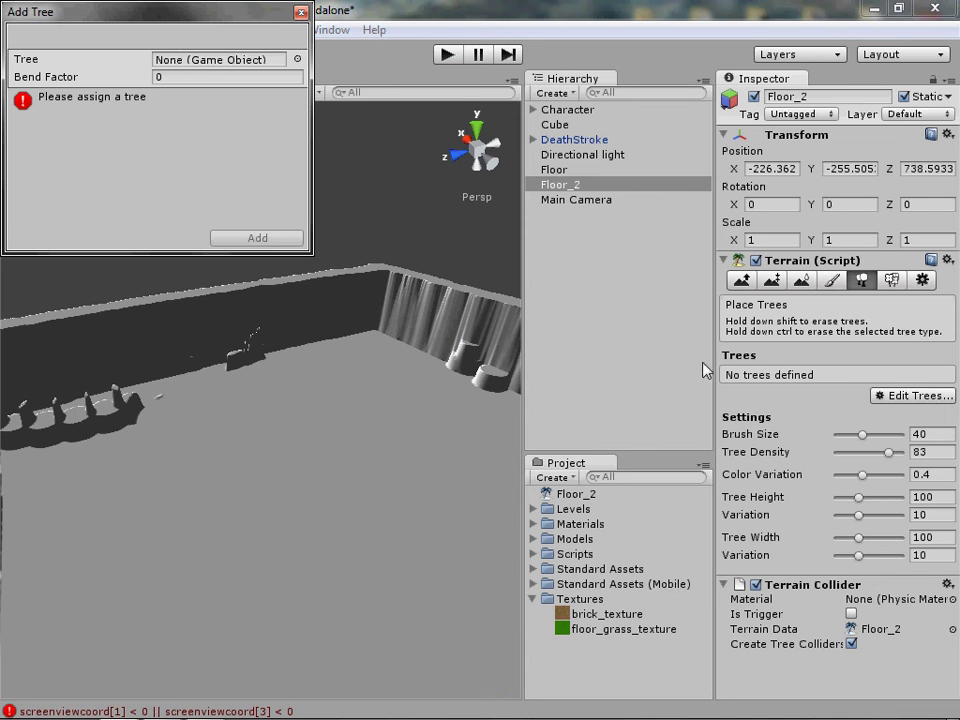
left_click(295, 60)
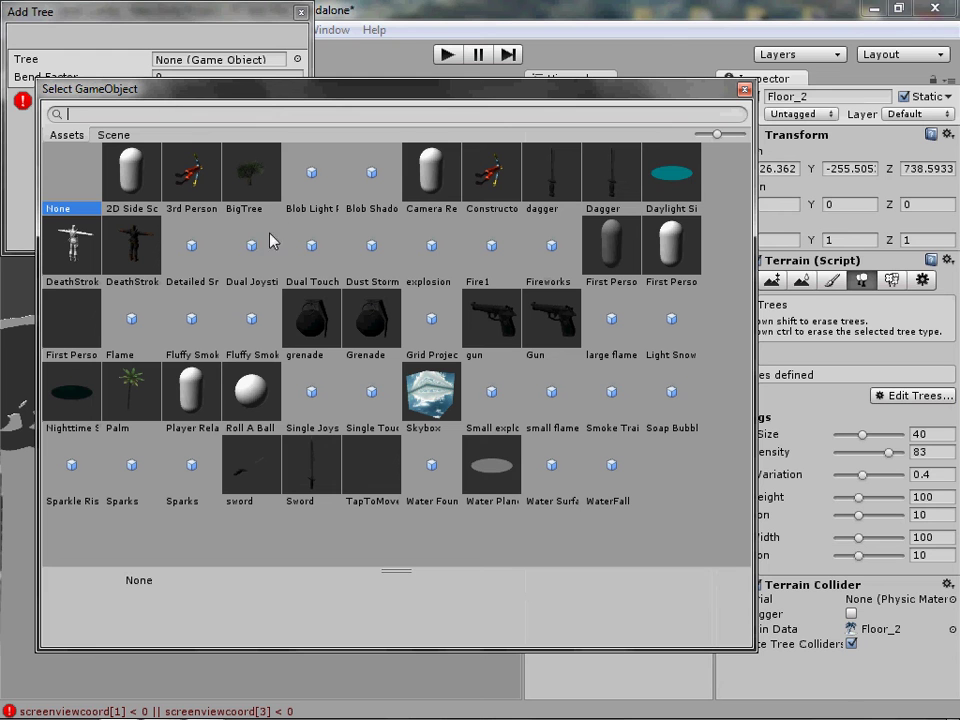
left_click(252, 203)
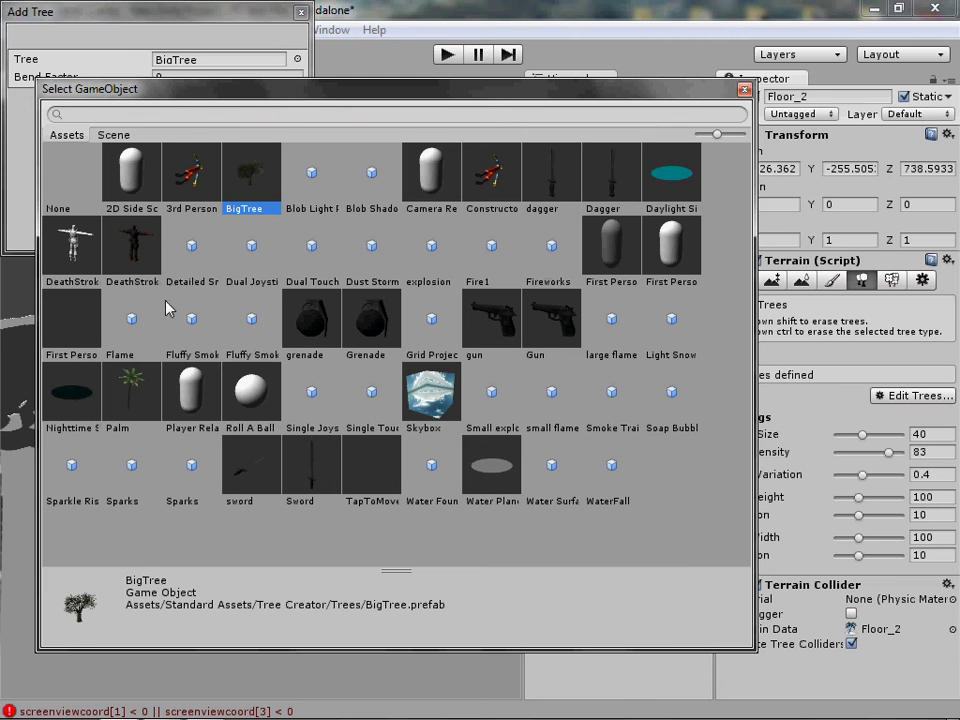
left_click(133, 385)
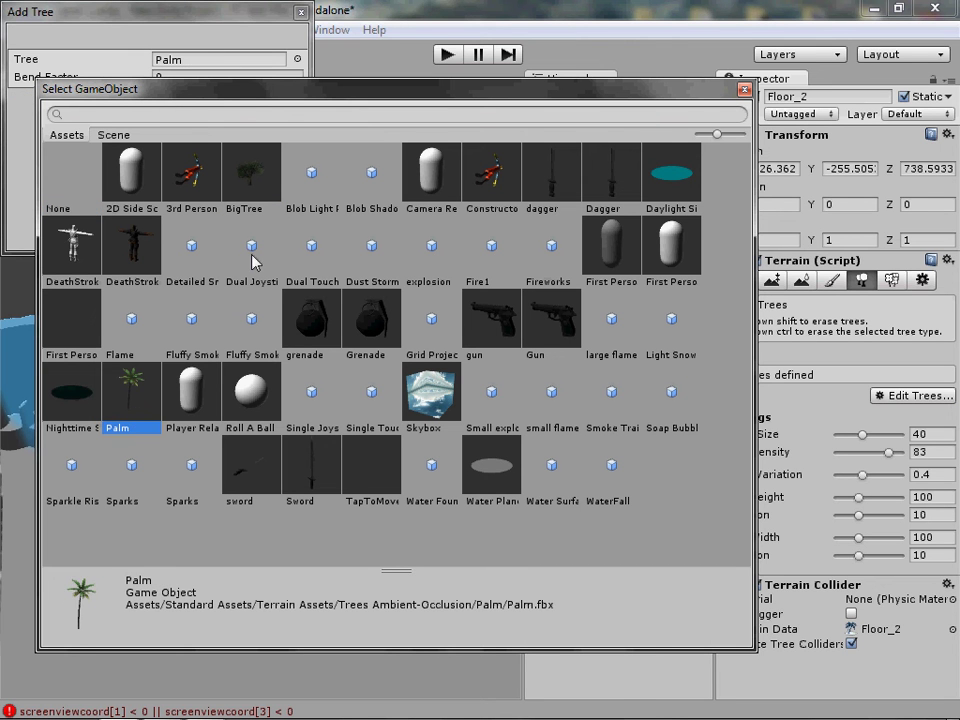
left_click(250, 202)
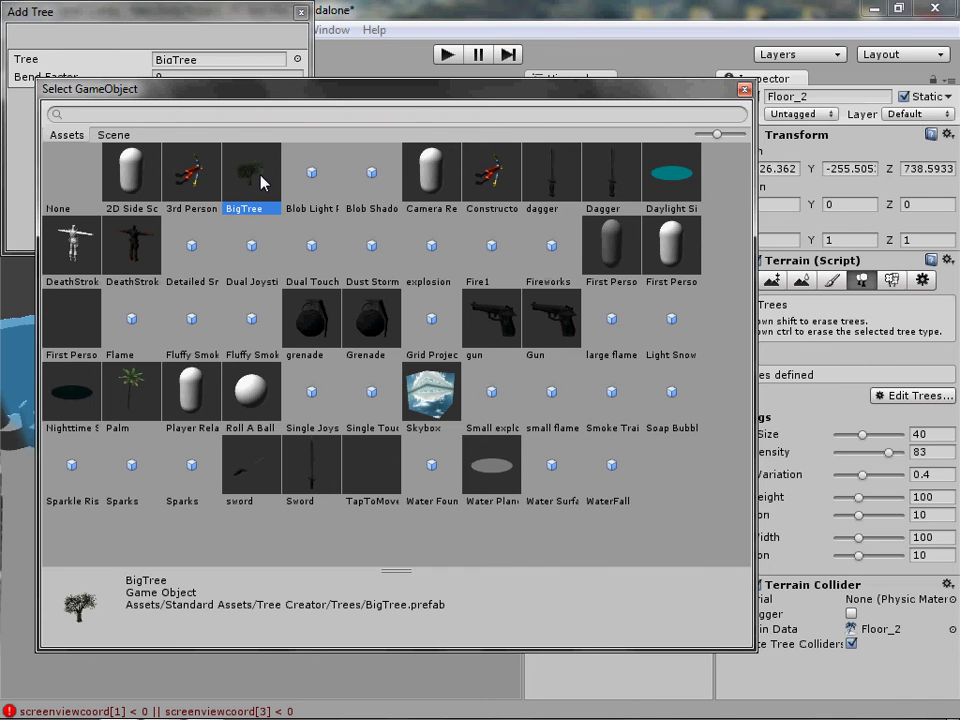
double_click(262, 182)
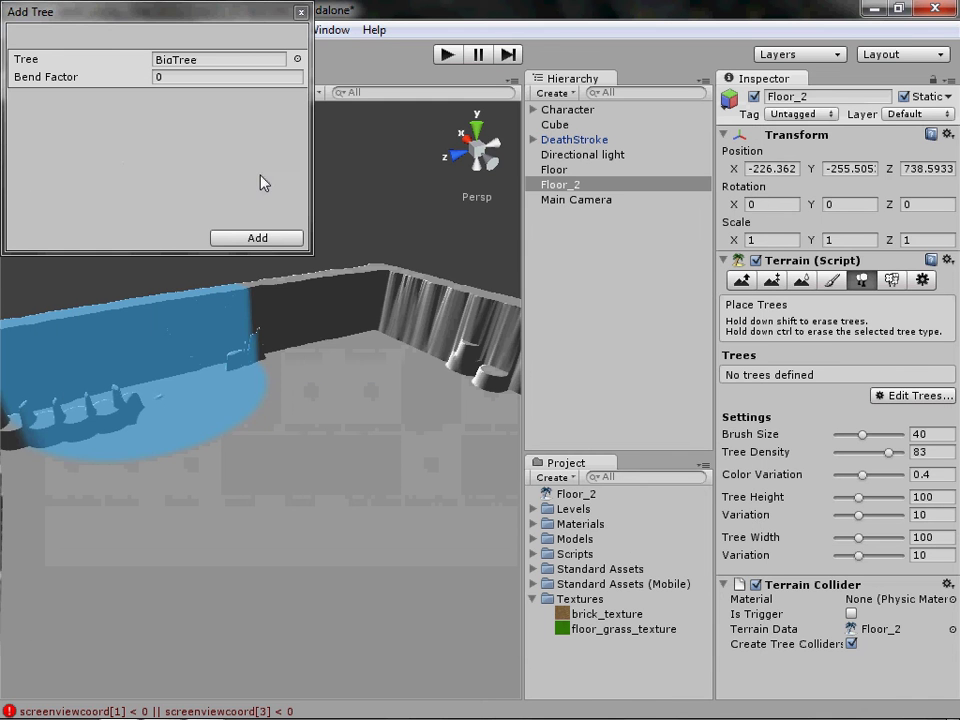
left_click(262, 238)
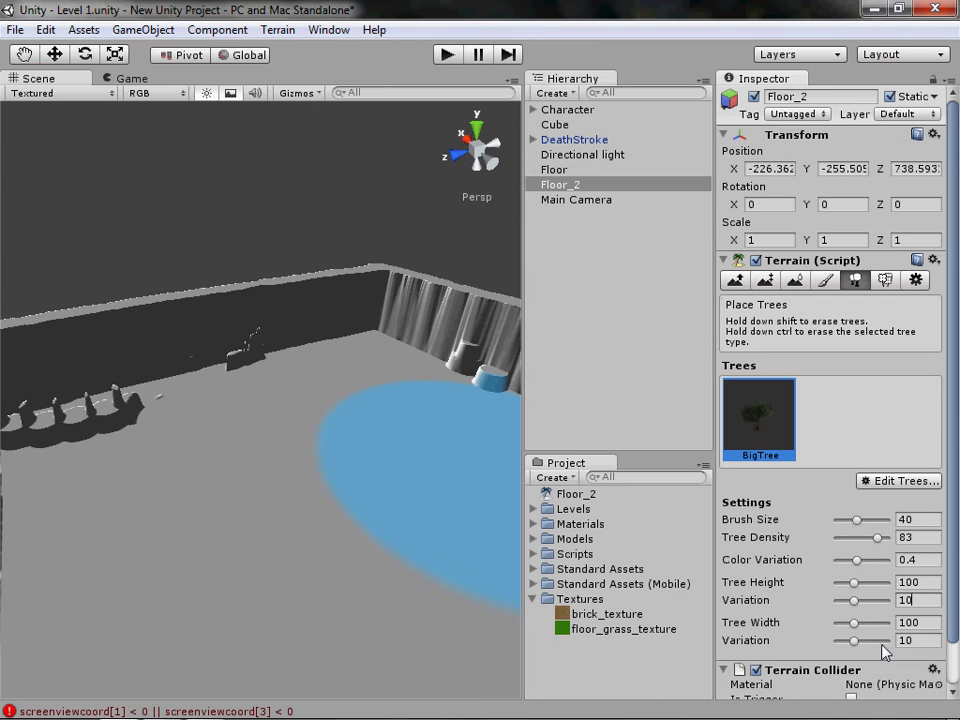
scroll(223, 420, "down", 5)
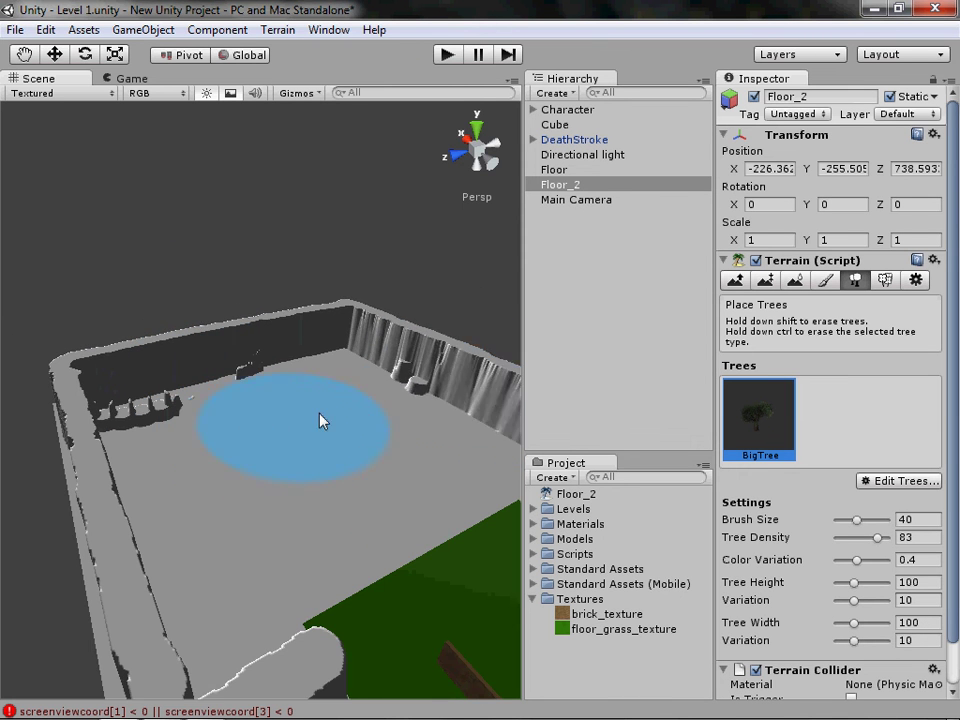
- Paint a dense grove of BigTree trees across the inner area of Floor_2 with brush size 40 and tree density 83
left_click(477, 128)
middle_click_drag(261, 364, 230, 308)
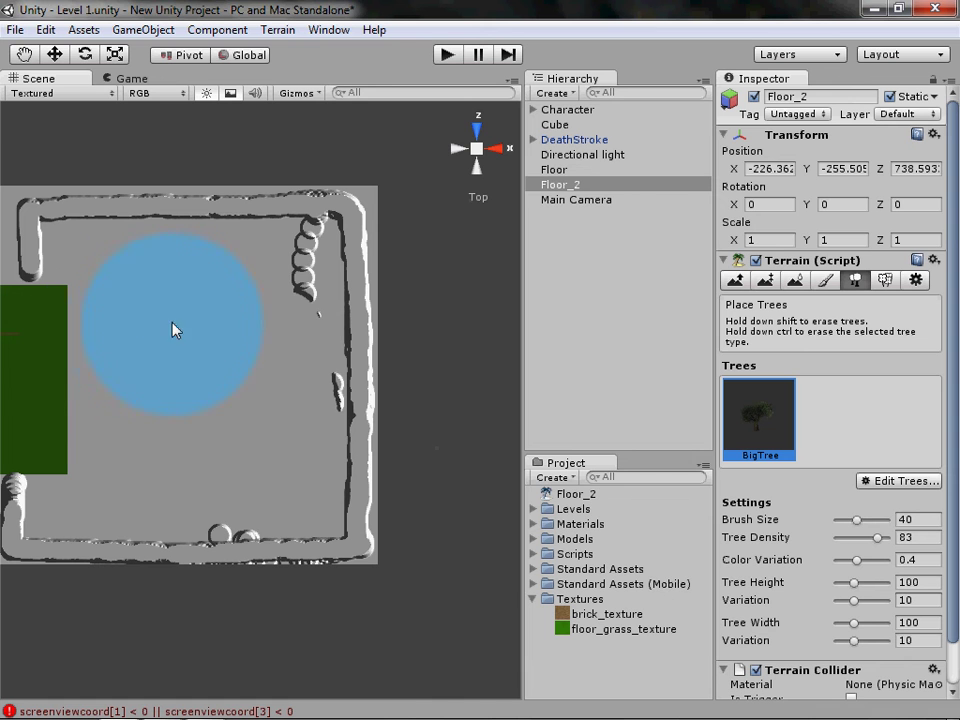
mouse_move(247, 323)
left_mouse_down()
mouse_move(251, 435)
mouse_move(247, 447)
mouse_move(214, 446)
mouse_move(242, 409)
mouse_move(249, 360)
mouse_move(238, 350)
mouse_move(242, 388)
left_mouse_up()
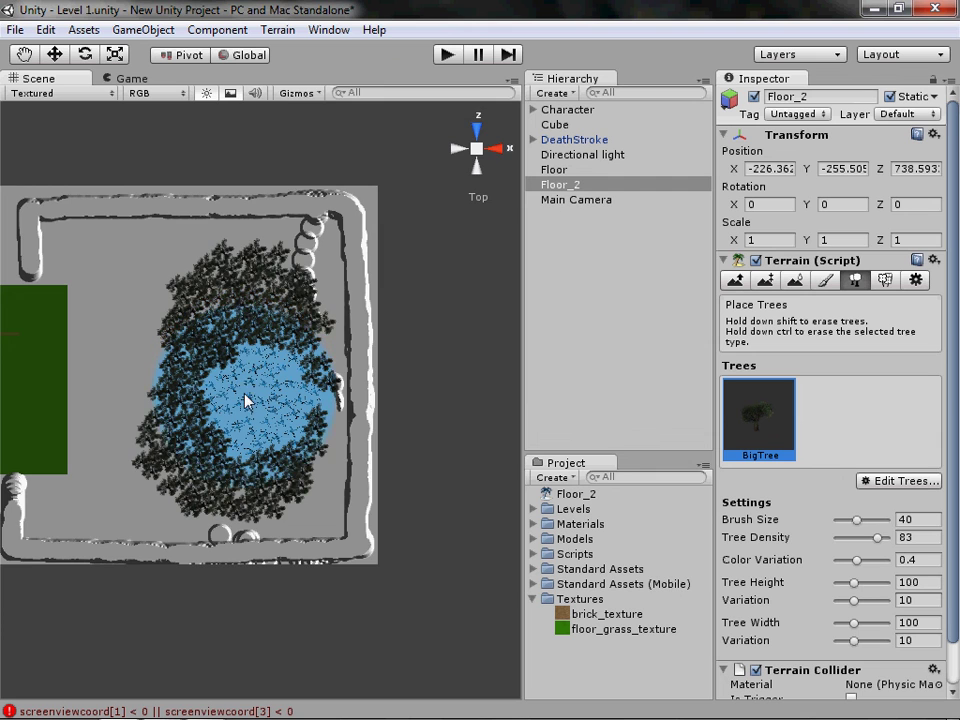
- Inspect the planted grove on Floor_2 in perspective, both close up and from a distance
scroll(326, 356, "up", 8)
left_click(477, 149)
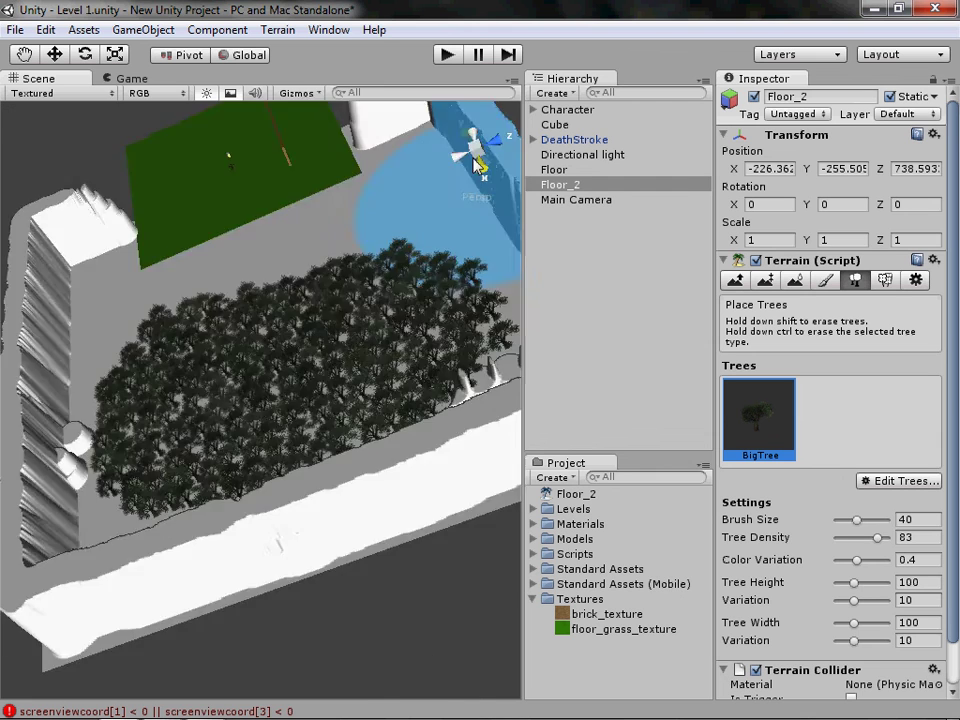
middle_click_drag(356, 380, 207, 458)
left_click_drag(208, 463, 352, 604, "alt")
scroll(352, 604, "up", 3)
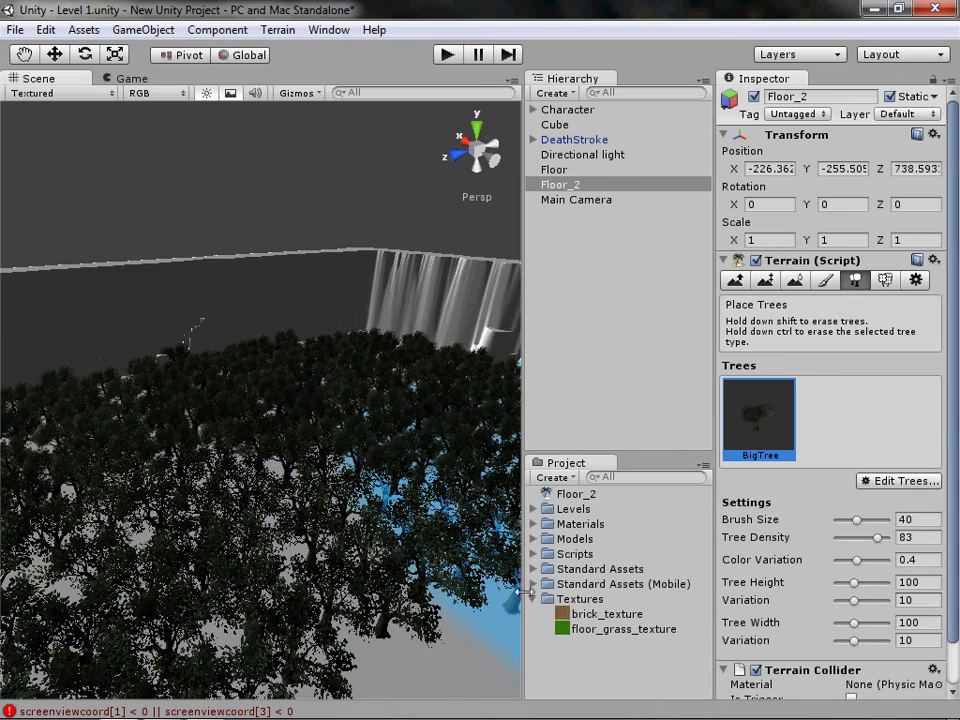
scroll(124, 499, "down", 5)
left_click_drag(168, 526, 204, 564, "alt")
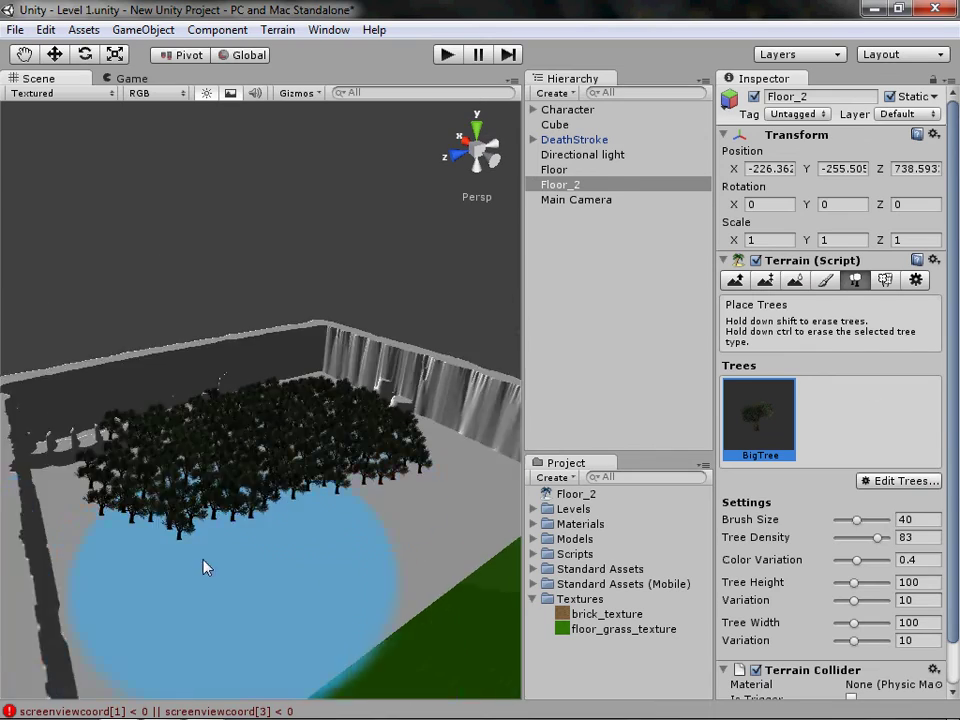
scroll(349, 443, "down", 7)
middle_click_drag(308, 398, 313, 443)
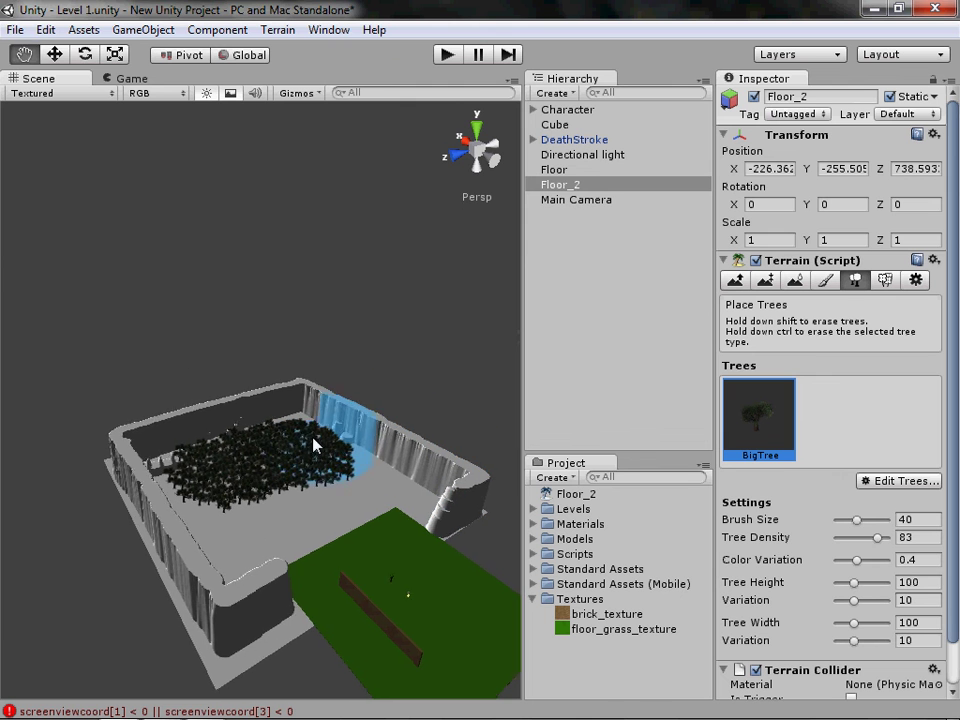
- Add floor_grass_texture as the base Paint Texture layer of Floor_2 with tile size 15 by 15
left_click(490, 135)
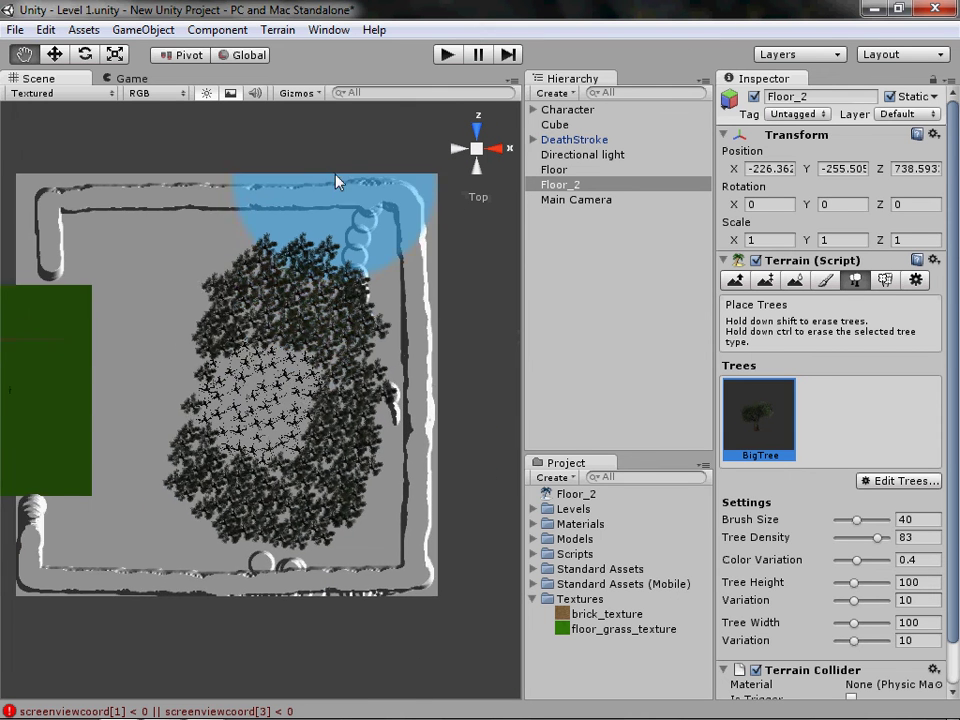
middle_click_drag(335, 174, 350, 160)
mouse_move(312, 282)
middle_mouse_down()
mouse_move(340, 305)
mouse_move(263, 305)
mouse_move(208, 333)
mouse_move(317, 304)
middle_mouse_up()
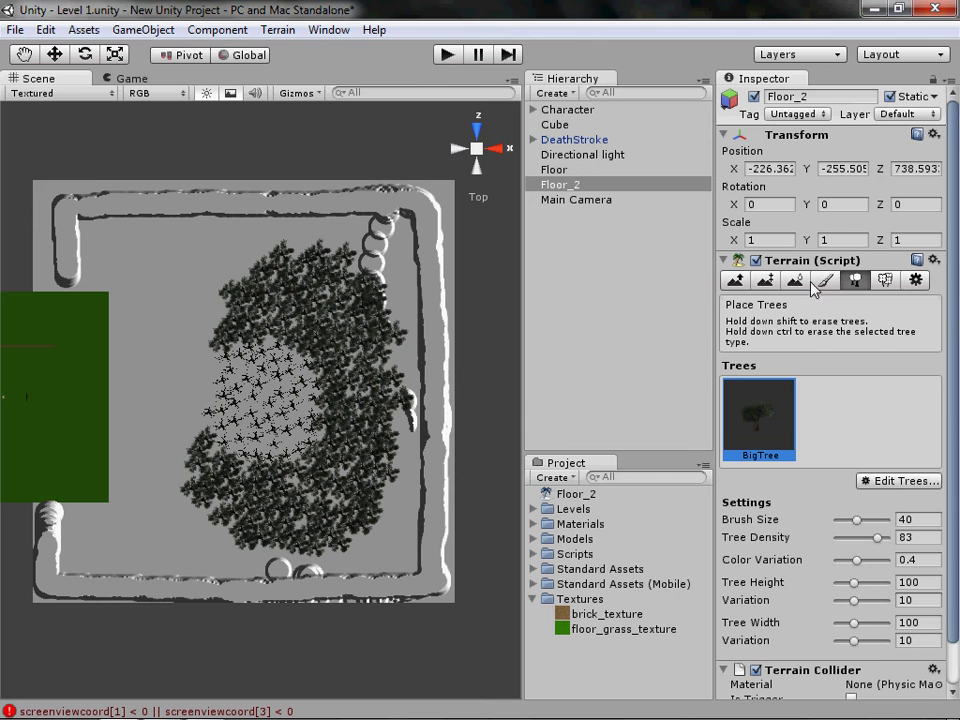
left_click(822, 281)
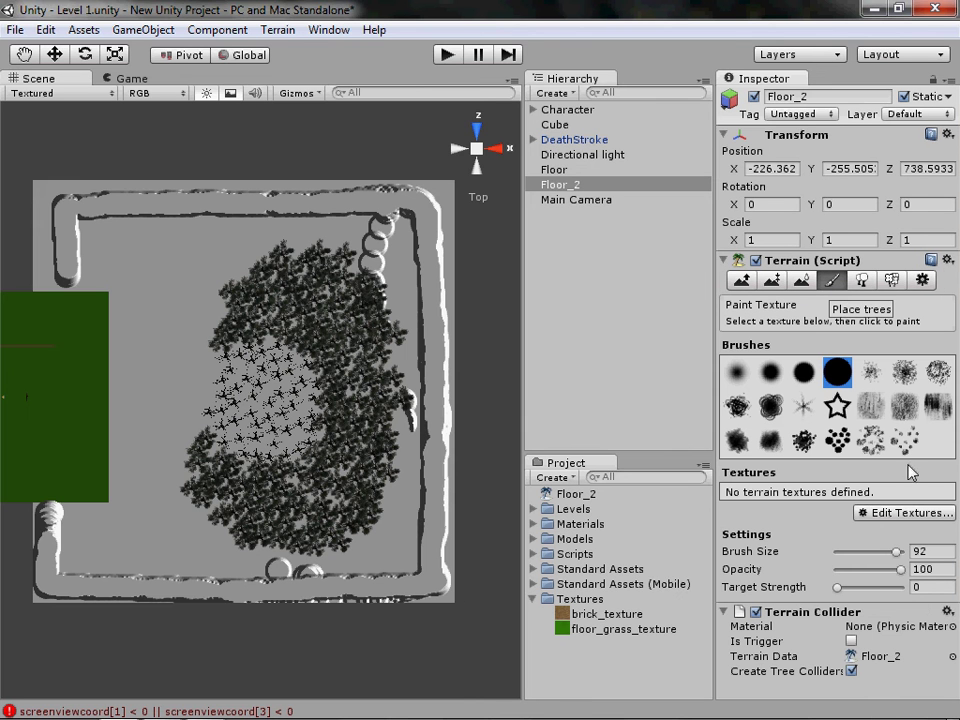
left_click(905, 514)
left_click(852, 518)
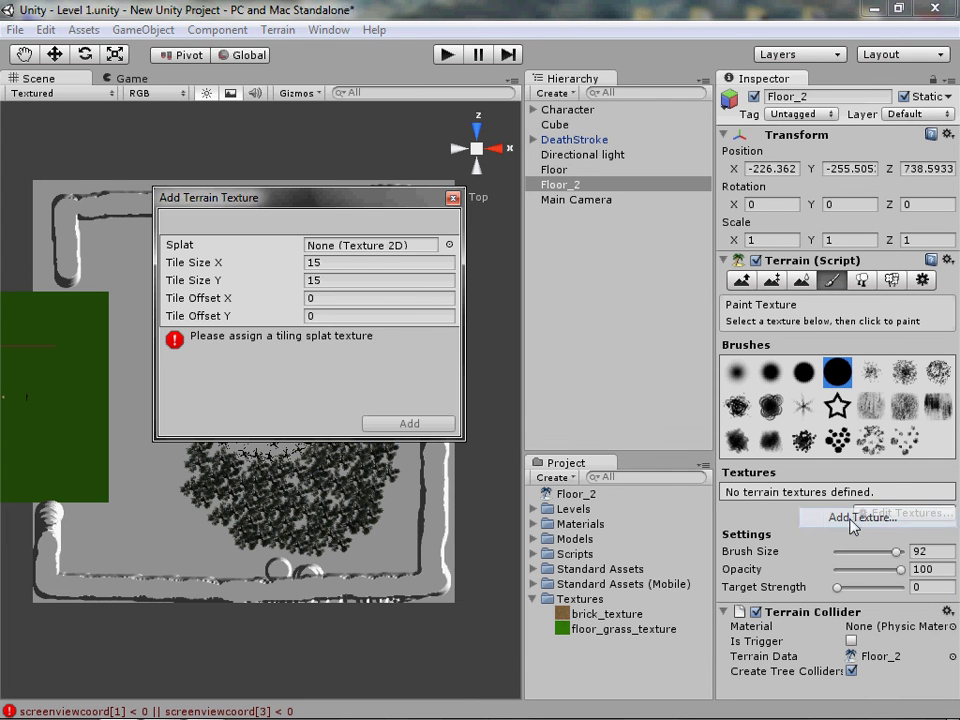
left_click(447, 246)
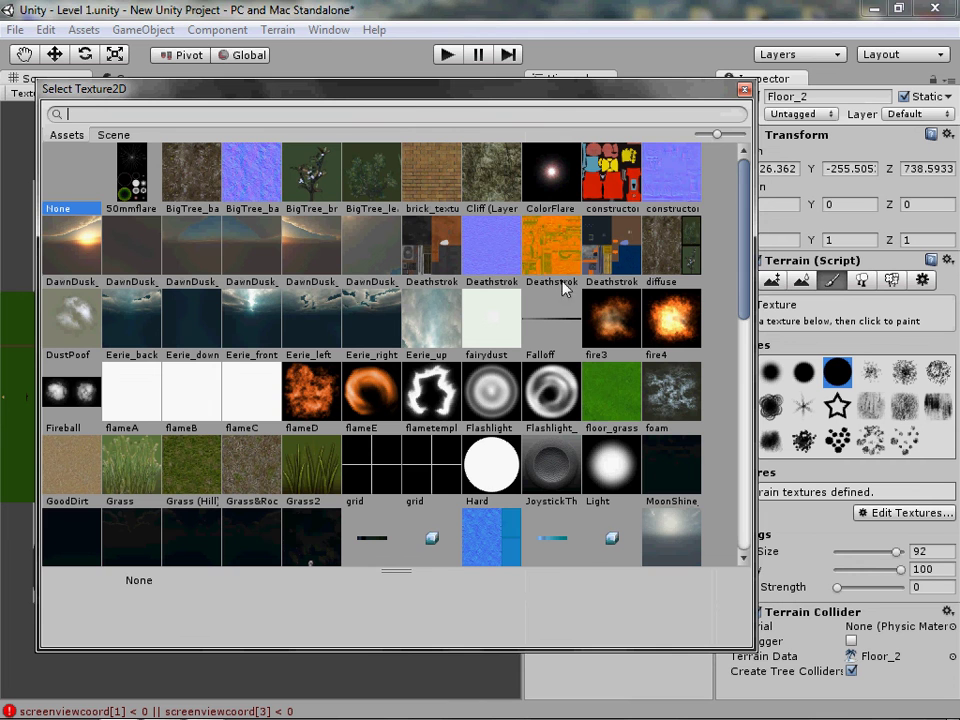
double_click(613, 405)
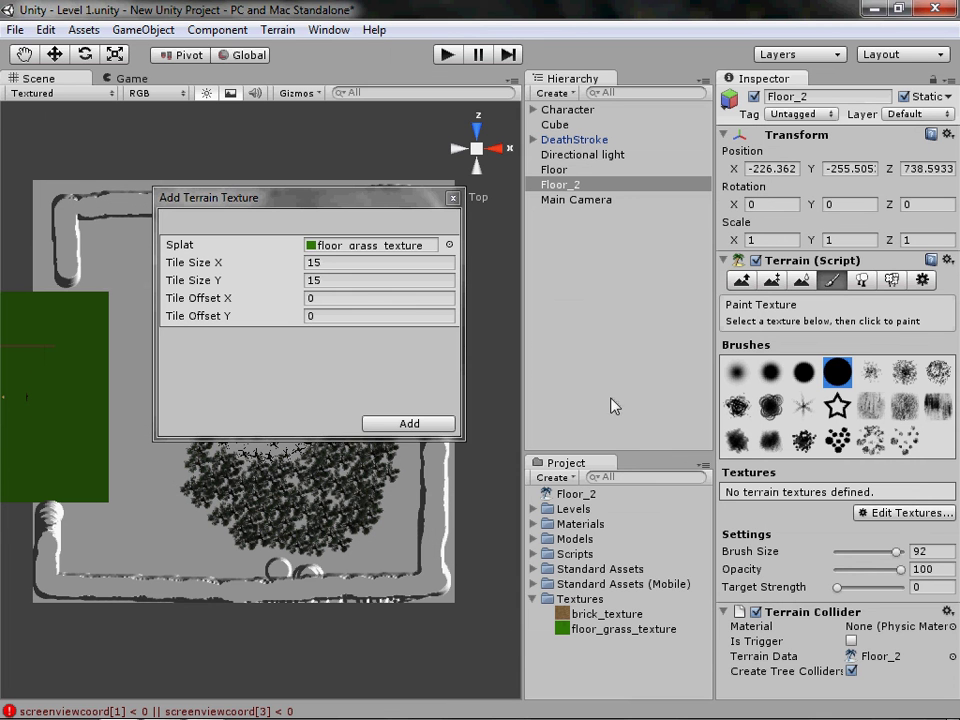
left_click(413, 421)
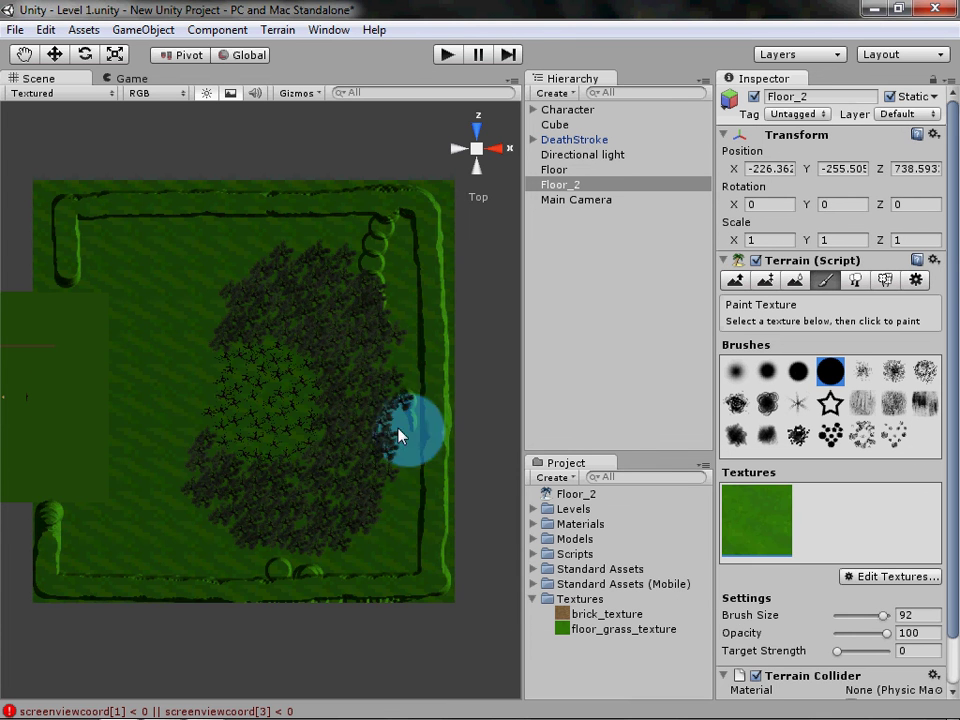
- Add GoodDirt as a second terrain texture on Floor_2 with tile size 15 by 15
middle_click_drag(149, 420, 219, 428)
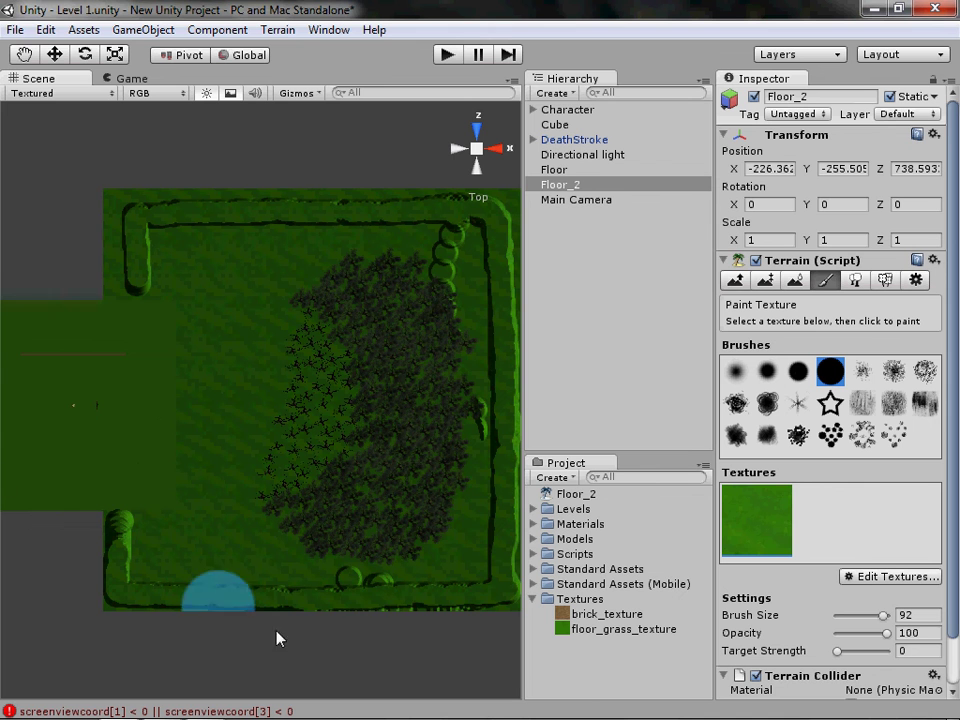
middle_click_drag(252, 637, 244, 632)
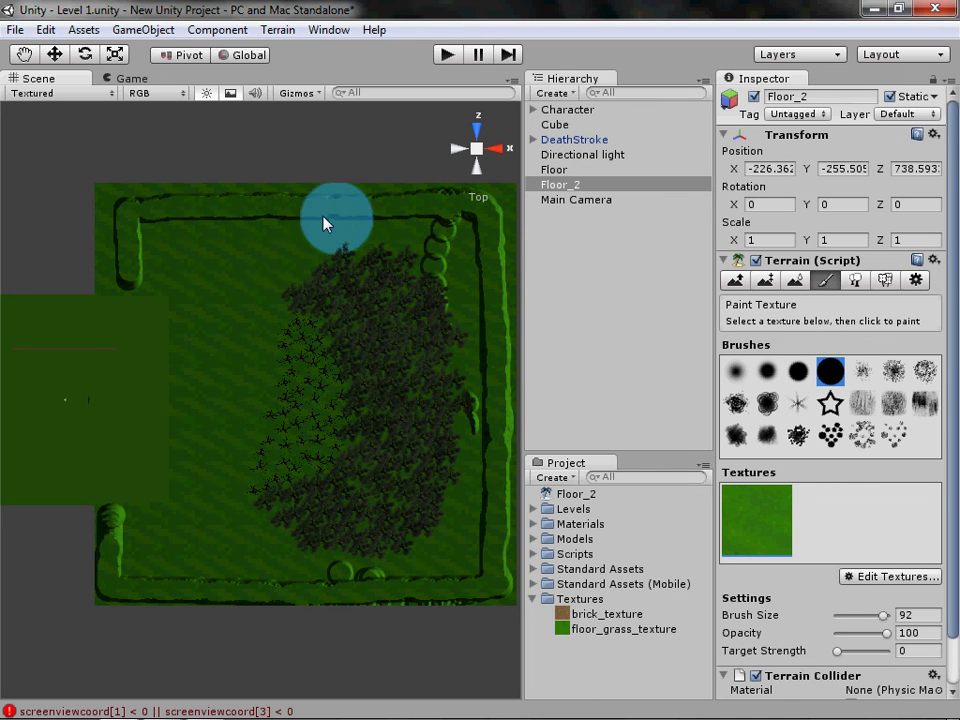
left_click(868, 577)
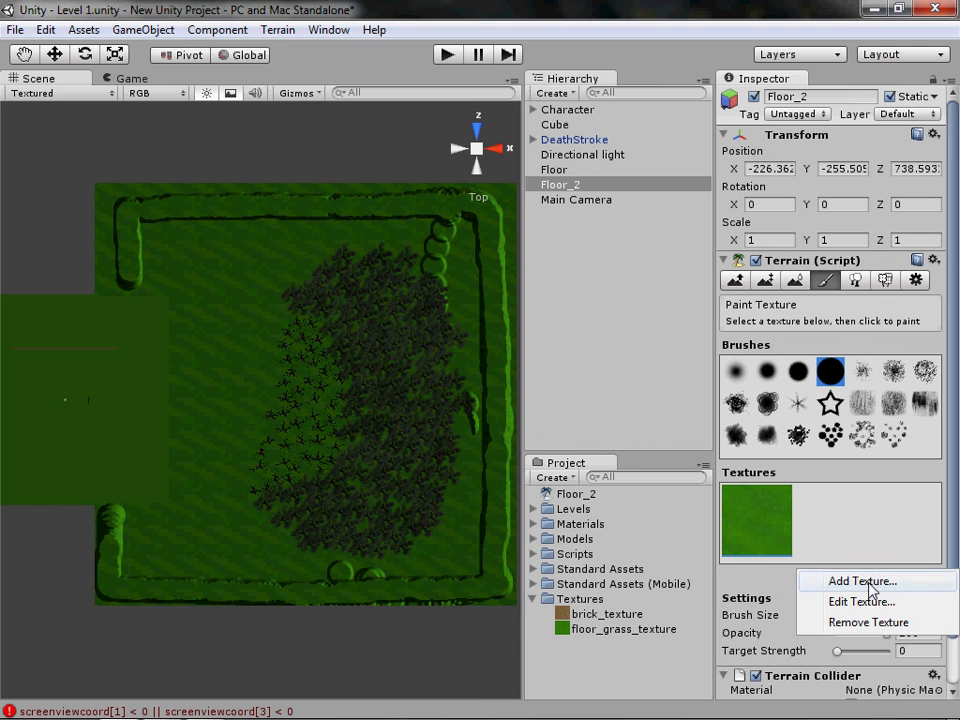
left_click(862, 579)
left_click(450, 245)
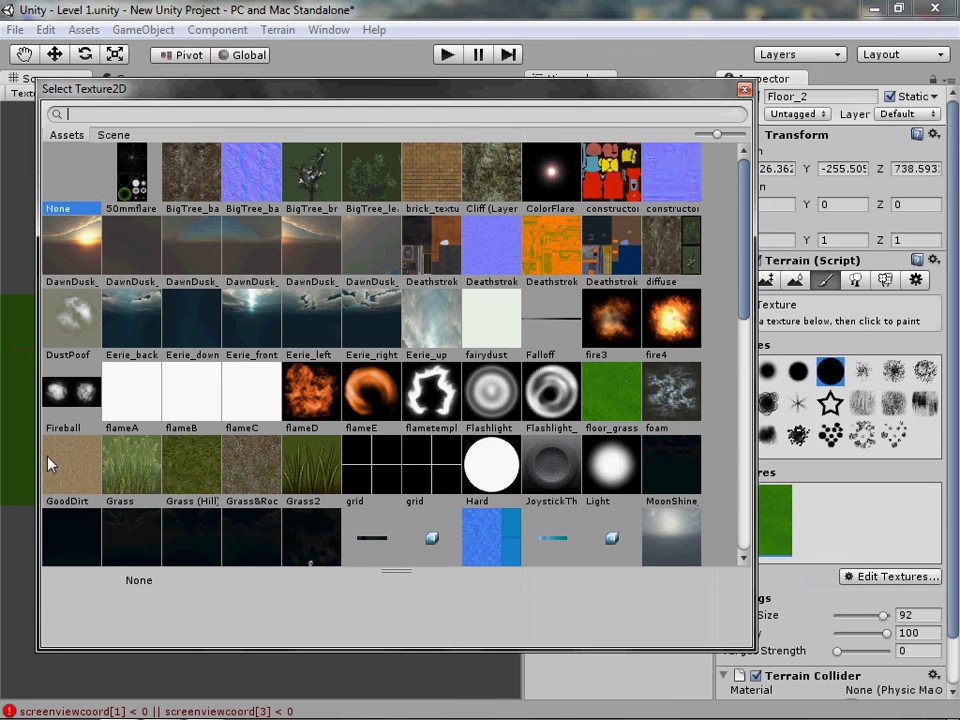
double_click(68, 472)
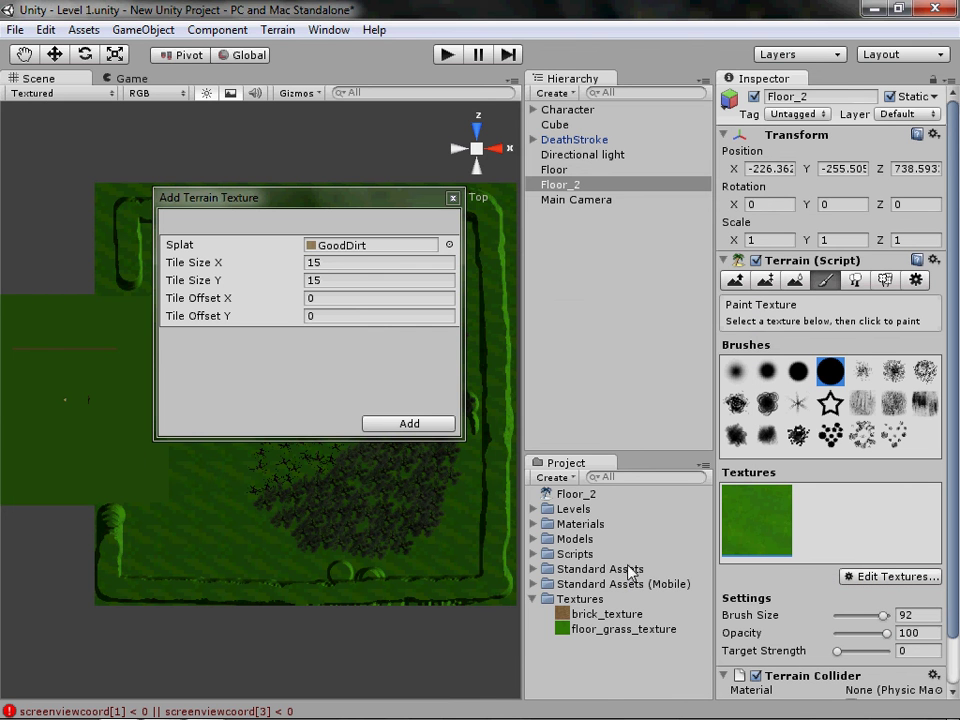
left_click(406, 425)
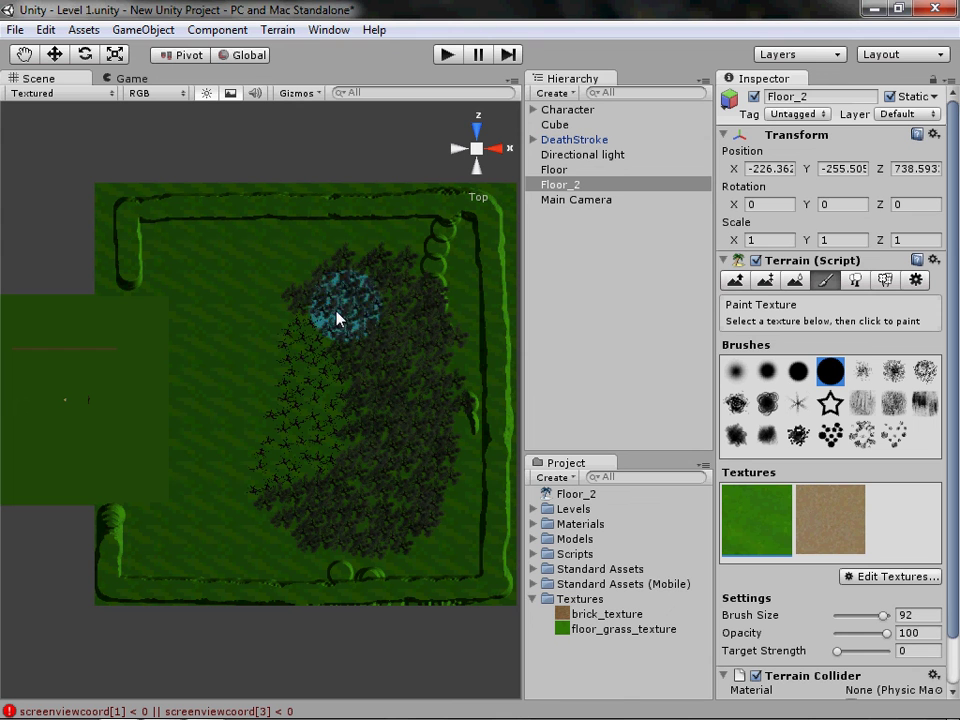
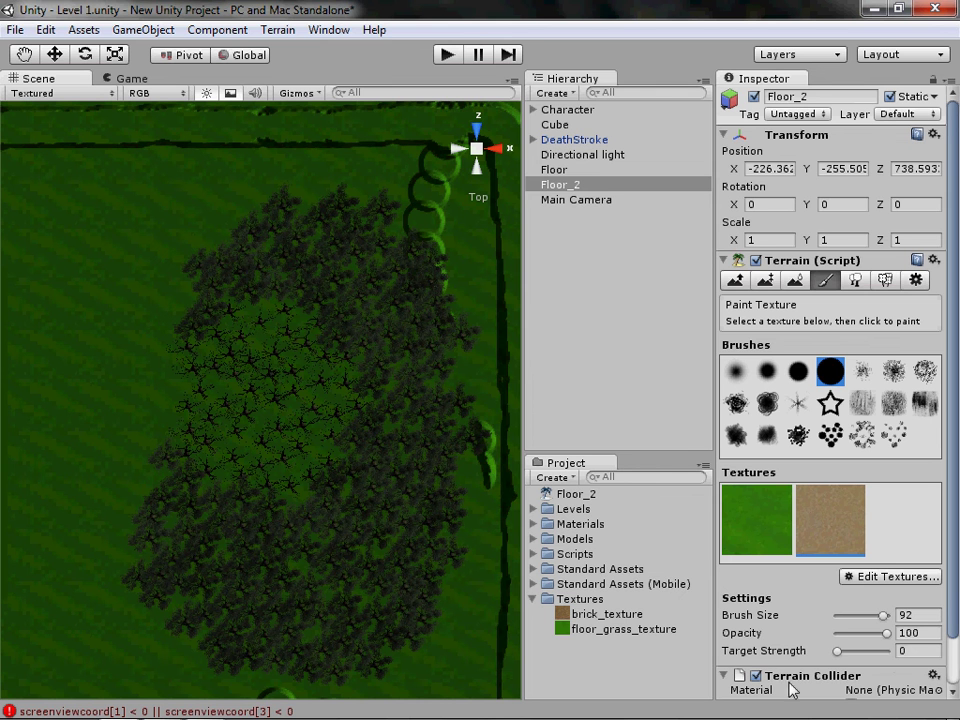
- Paint GoodDirt on the ground beneath the grove at target strength 0.57, using opacity 75 and 100 with brush size 92
left_click_drag(837, 651, 866, 651)
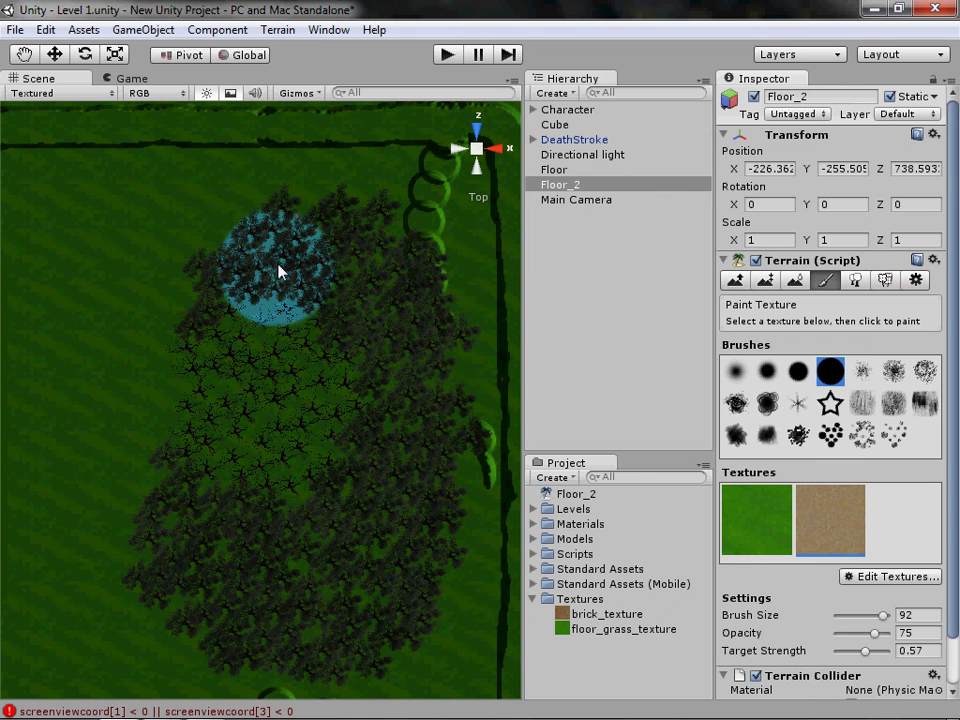
mouse_move(271, 269)
left_mouse_down()
mouse_move(184, 454)
mouse_move(180, 527)
mouse_move(201, 579)
mouse_move(272, 598)
mouse_move(358, 531)
mouse_move(368, 393)
mouse_move(302, 287)
mouse_move(251, 523)
mouse_move(336, 459)
mouse_move(296, 428)
left_mouse_up()
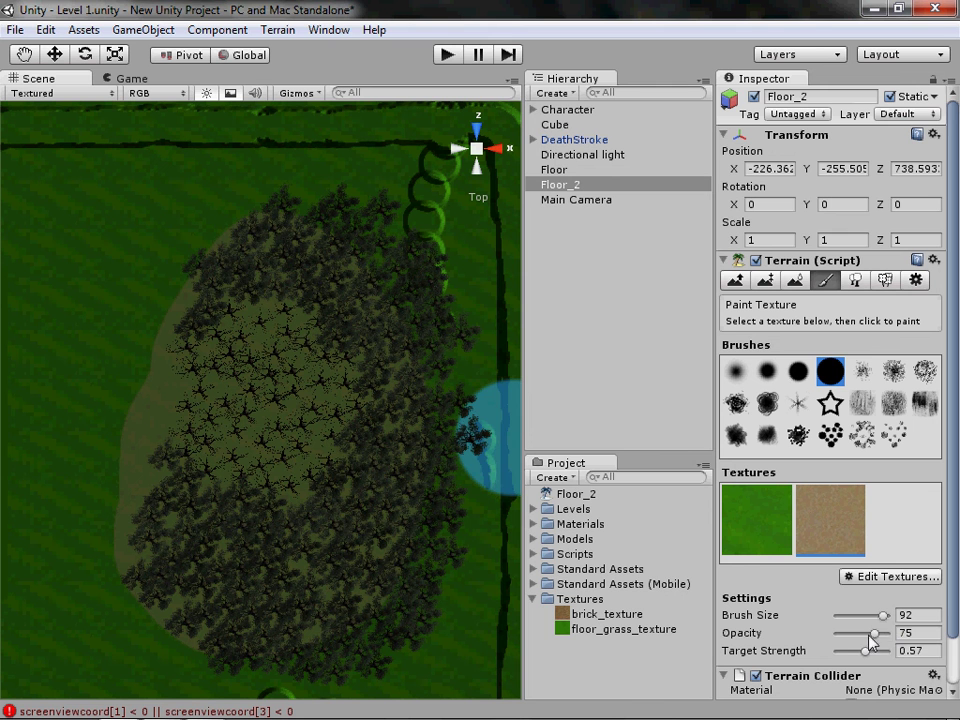
left_click_drag(868, 641, 888, 633)
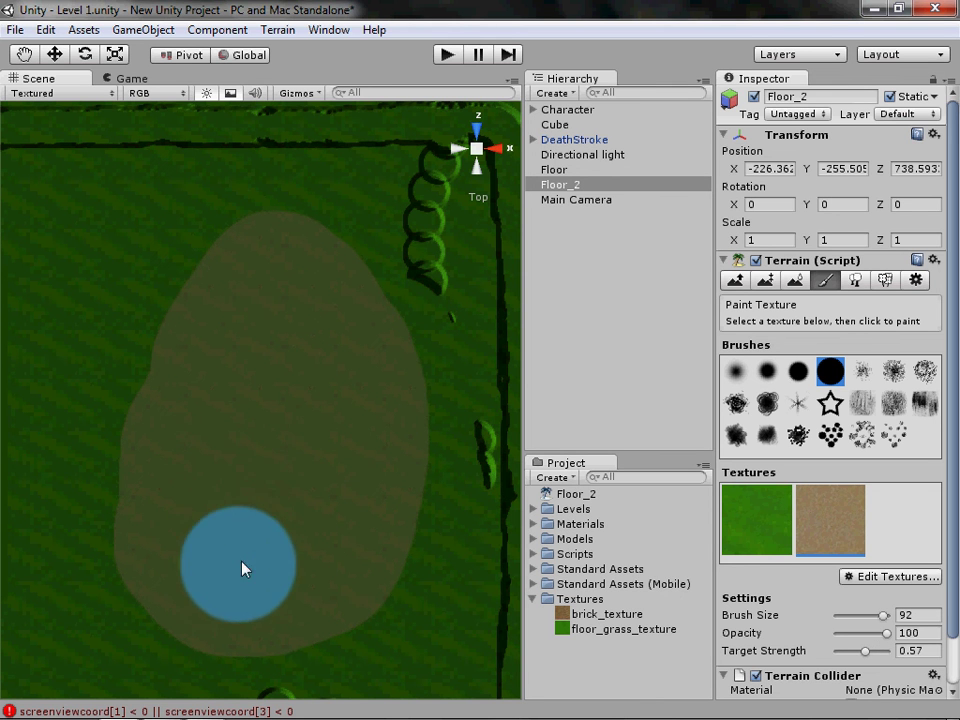
mouse_move(241, 561)
left_mouse_down()
mouse_move(240, 484)
mouse_move(357, 493)
mouse_move(302, 334)
mouse_move(312, 486)
left_mouse_up()
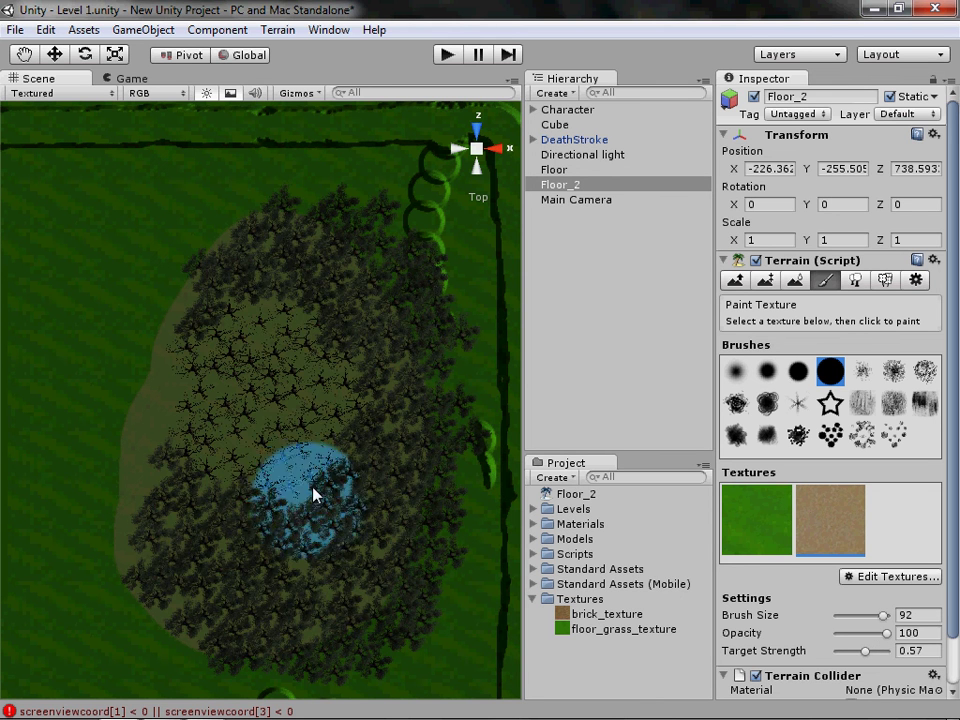
- Check the dirt under the trees in perspective and widen the patch toward the green floor, lowering opacity to 85 and 59
left_click(476, 149)
left_click_drag(286, 243, 87, 612, "alt")
scroll(410, 566, "up", 2)
scroll(430, 540, "down", 4)
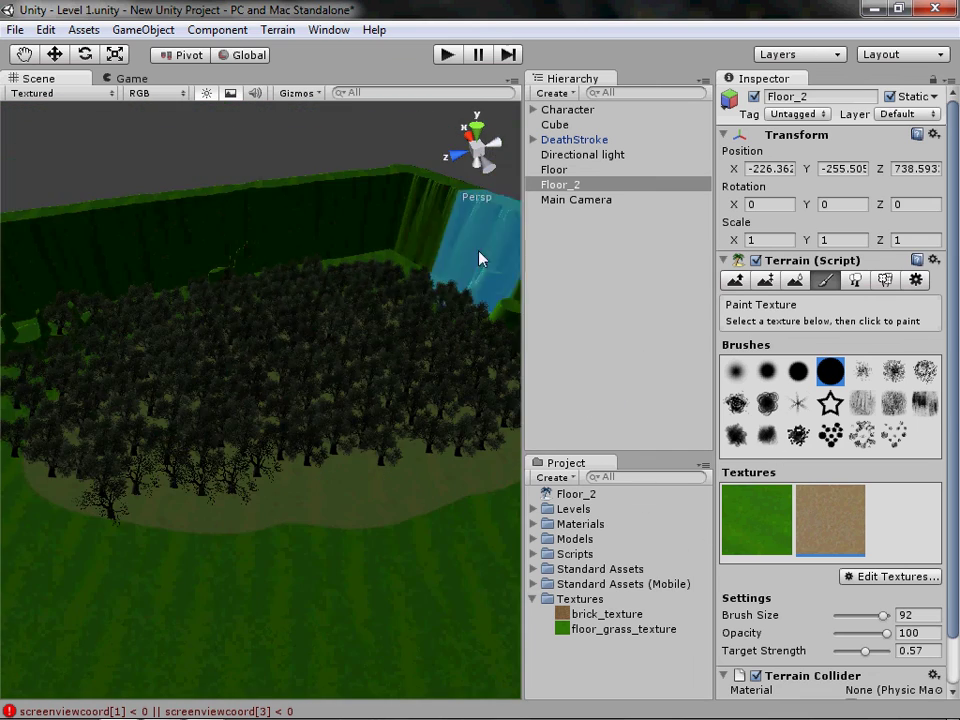
left_click(478, 132)
left_click(477, 138)
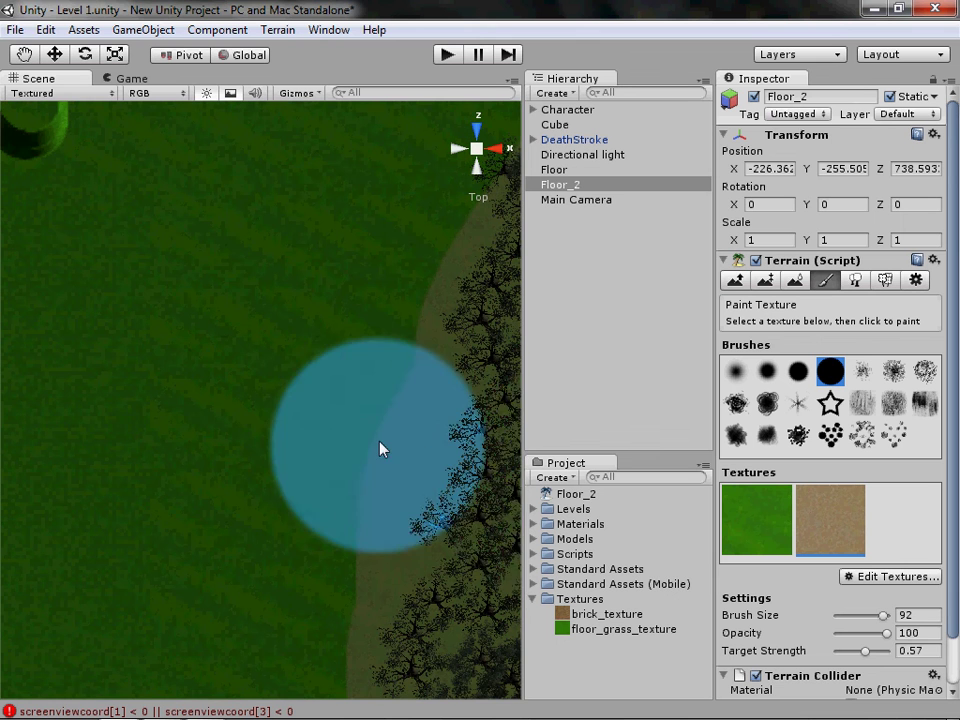
left_click_drag(890, 638, 880, 634)
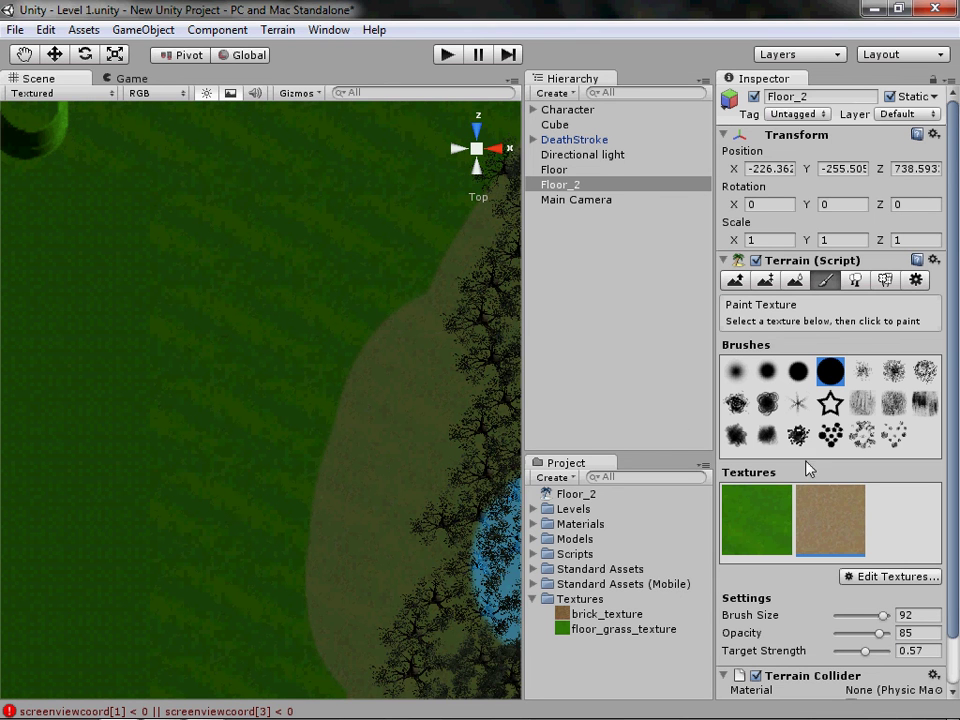
left_click_drag(890, 637, 872, 638)
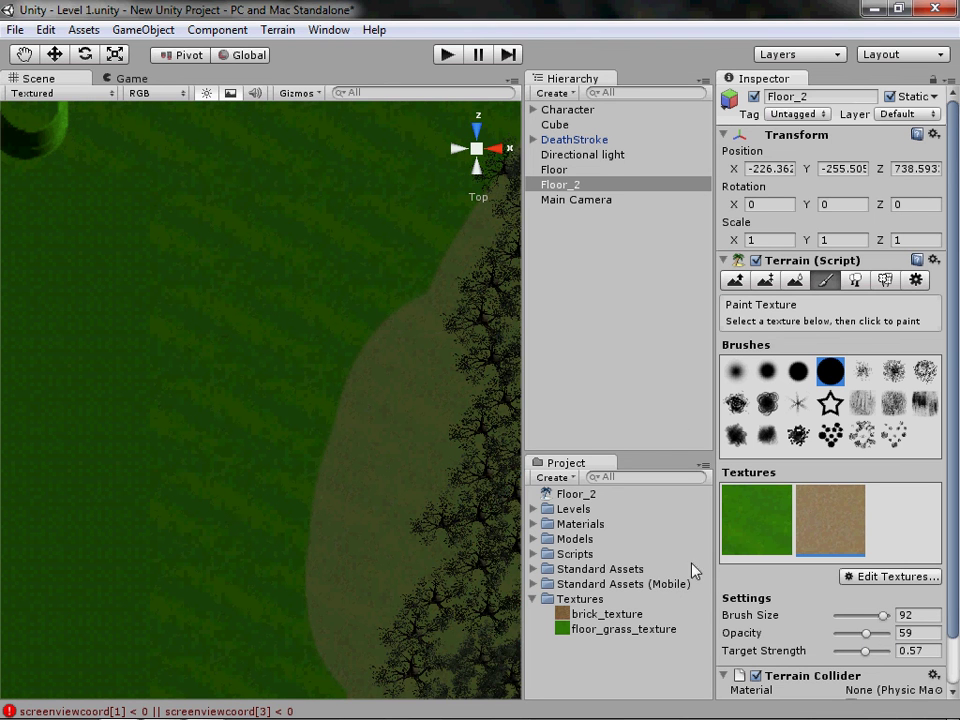
mouse_move(379, 416)
left_mouse_down()
mouse_move(360, 437)
mouse_move(368, 590)
left_mouse_up()
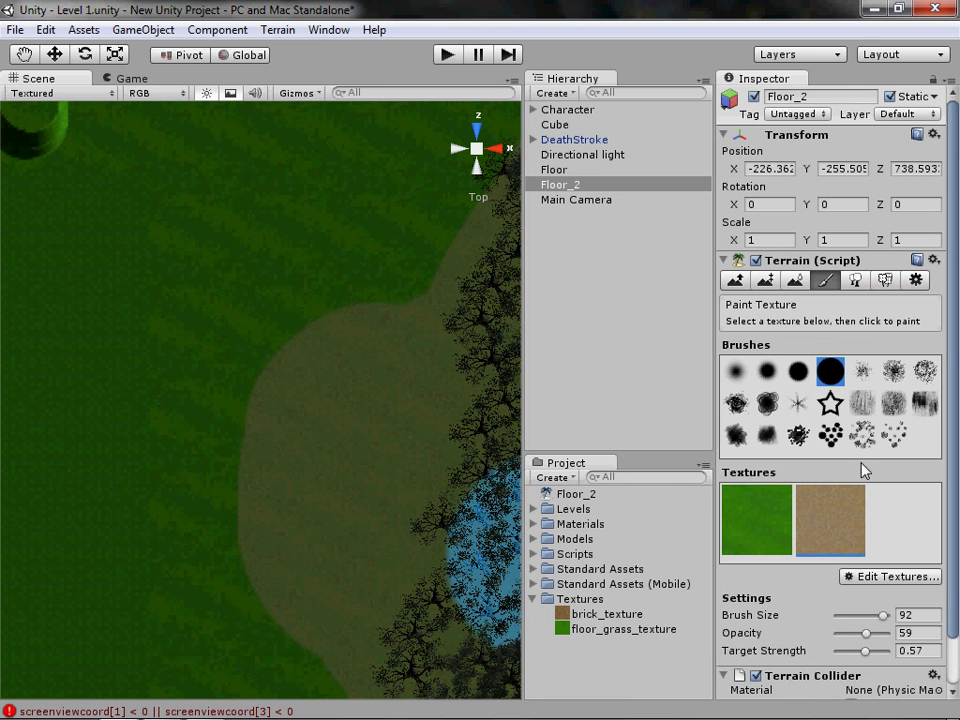
- Extend the dirt patch farther out from the grove into the open grass with opacity 17
left_click_drag(868, 643, 849, 637)
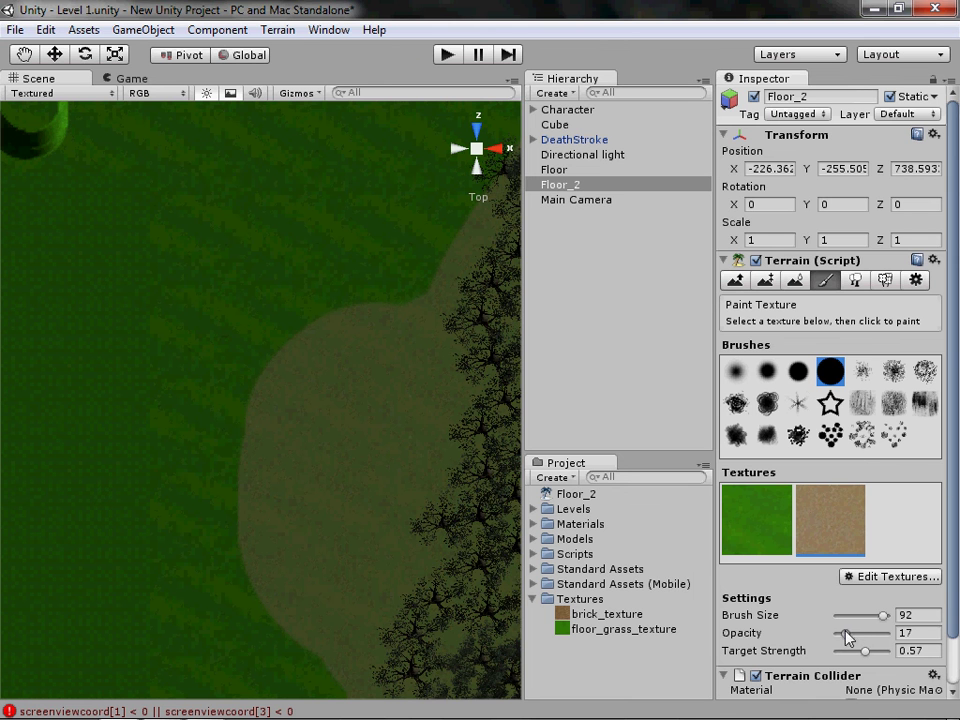
left_click_drag(306, 394, 291, 495)
scroll(291, 503, "down", 5)
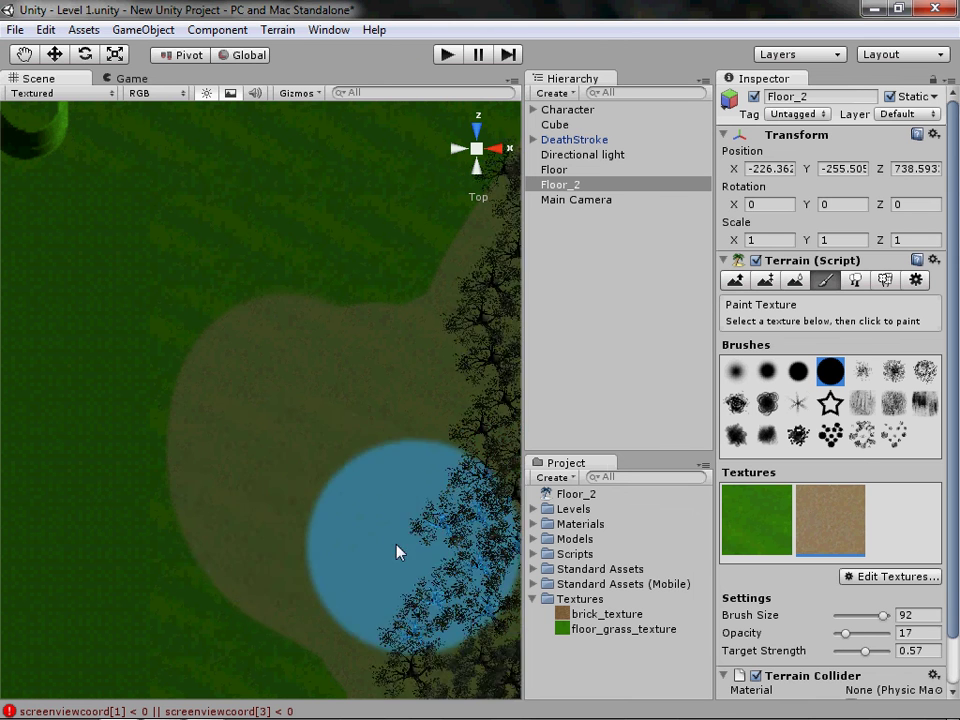
- Paint the dirt patch up to the edge of the original green floor with opacity 8 and view it in perspective
left_click_drag(850, 632, 836, 633)
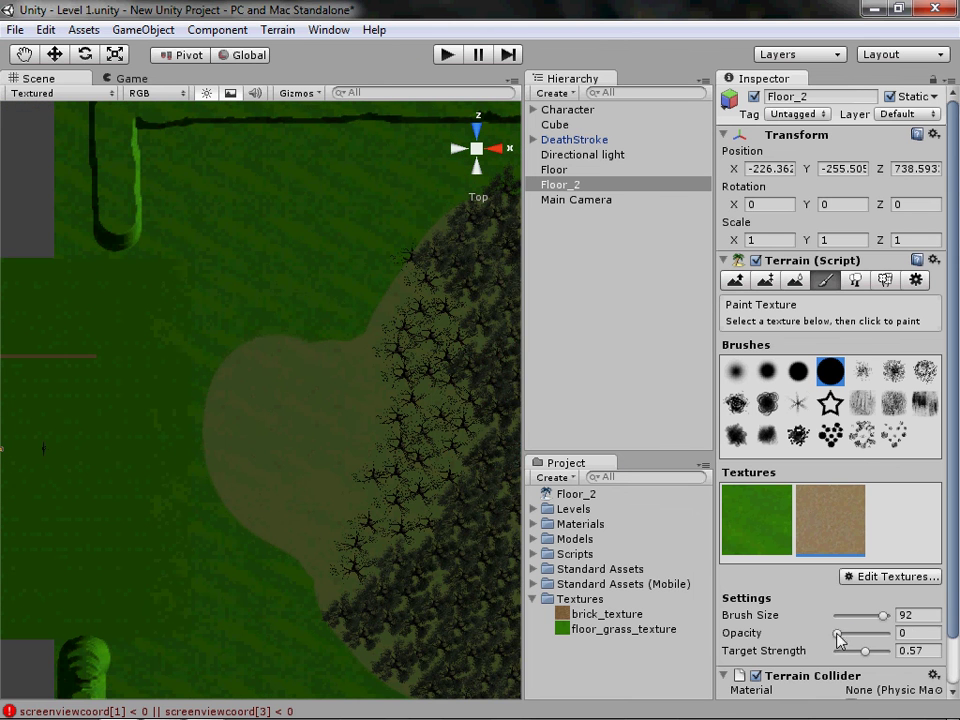
mouse_move(301, 429)
left_mouse_down()
mouse_move(193, 395)
mouse_move(294, 436)
left_mouse_up()
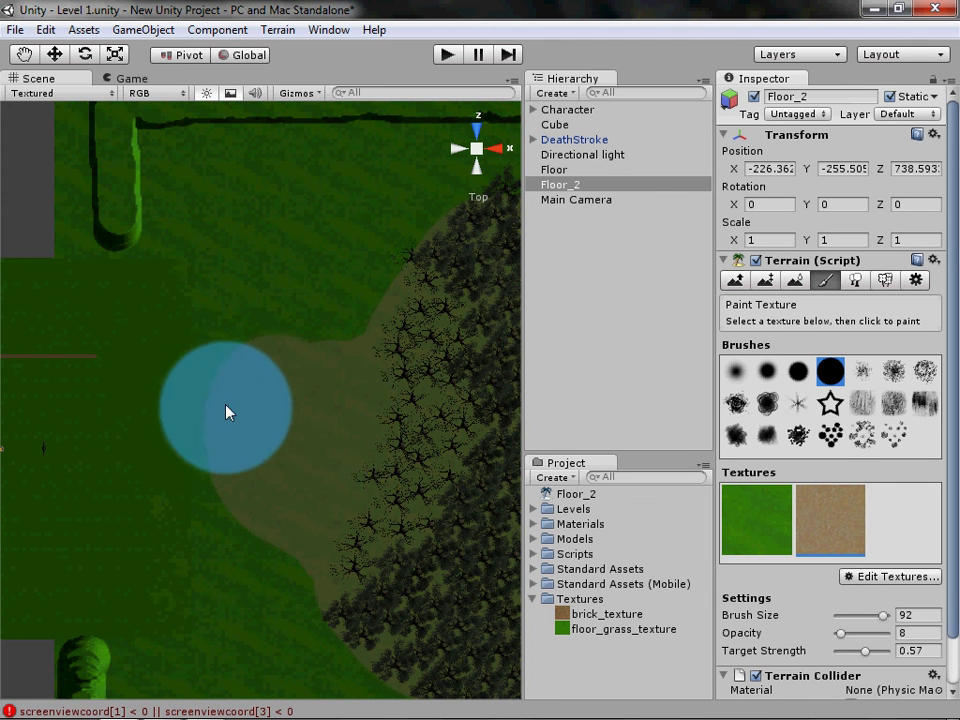
mouse_move(227, 409)
left_mouse_down()
mouse_move(233, 446)
mouse_move(333, 488)
left_mouse_up()
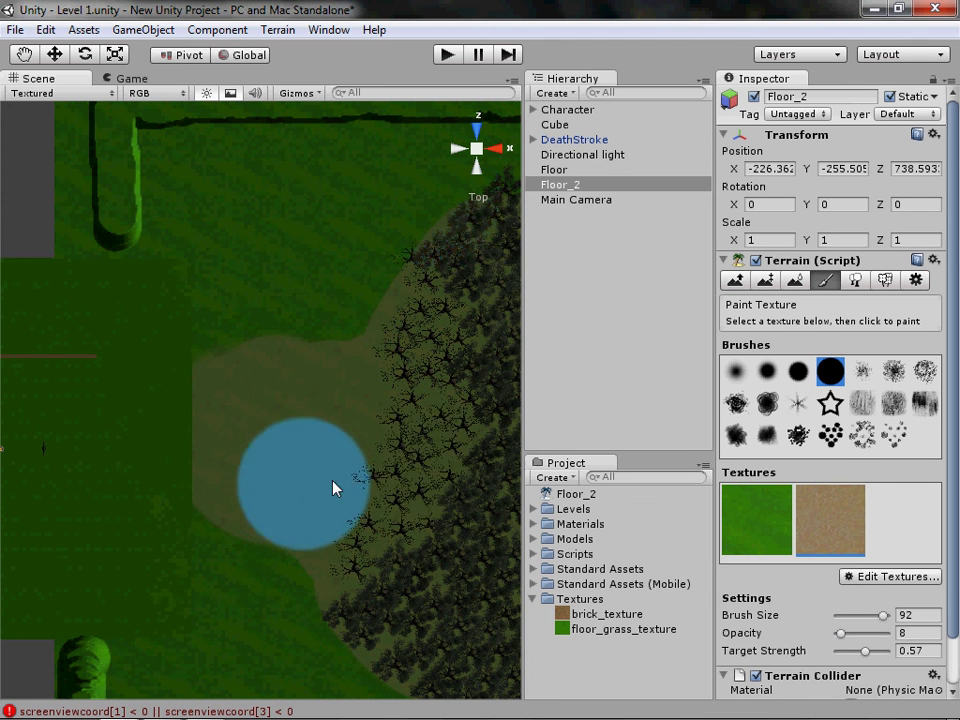
left_click(480, 152)
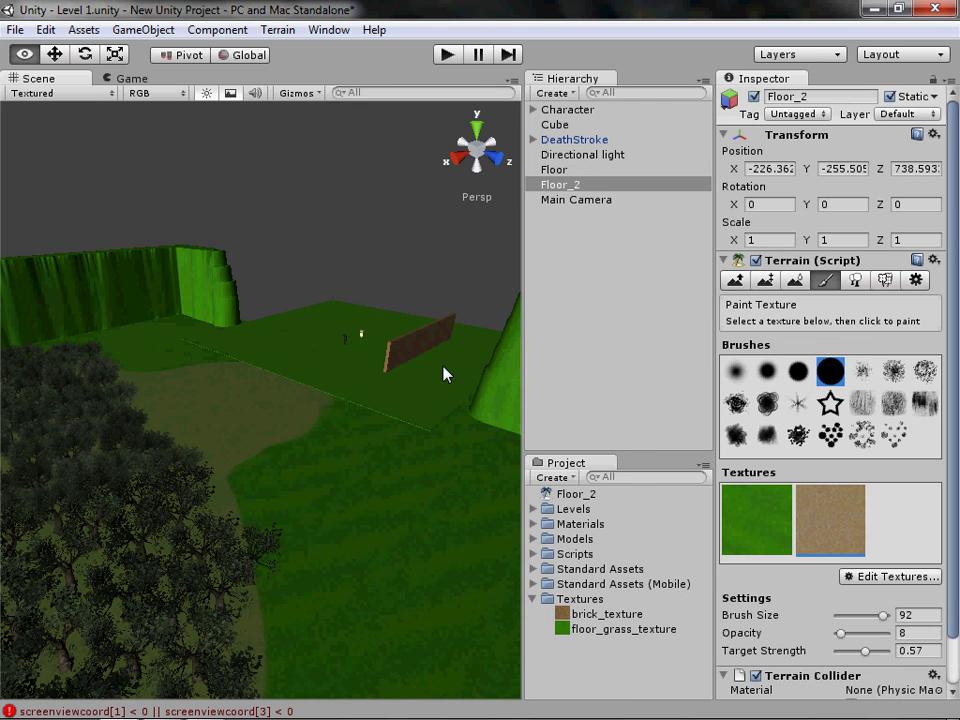
- Paint the dirt texture over two opposite border walls of the terrain at opacity 100 and brush size 92
left_click_drag(446, 375, 298, 624, "alt")
scroll(106, 443, "down", 5)
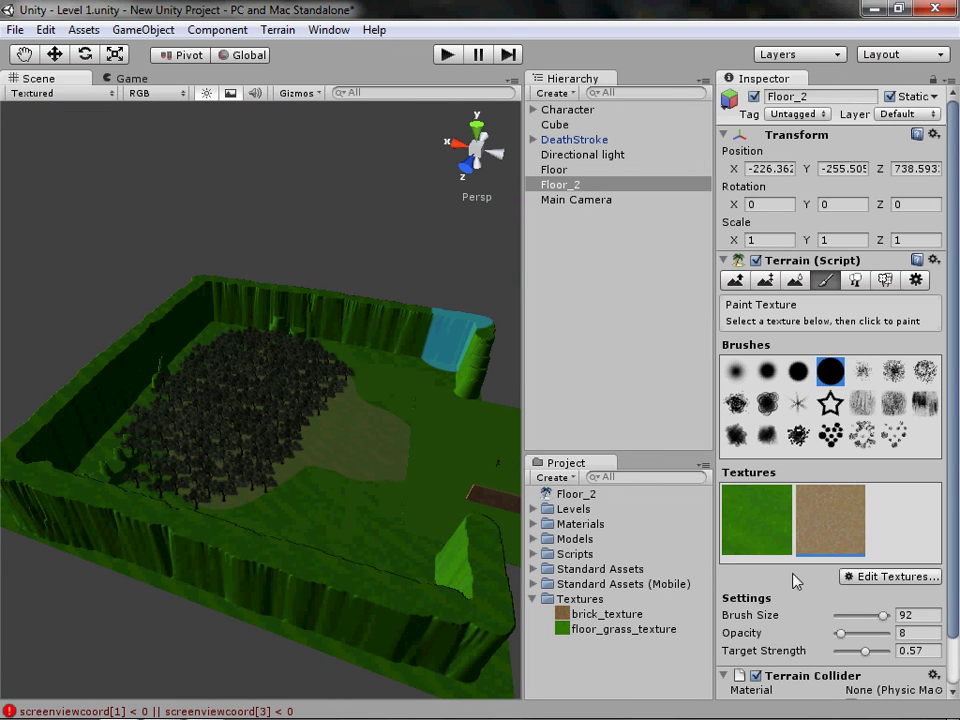
left_click_drag(842, 636, 888, 634)
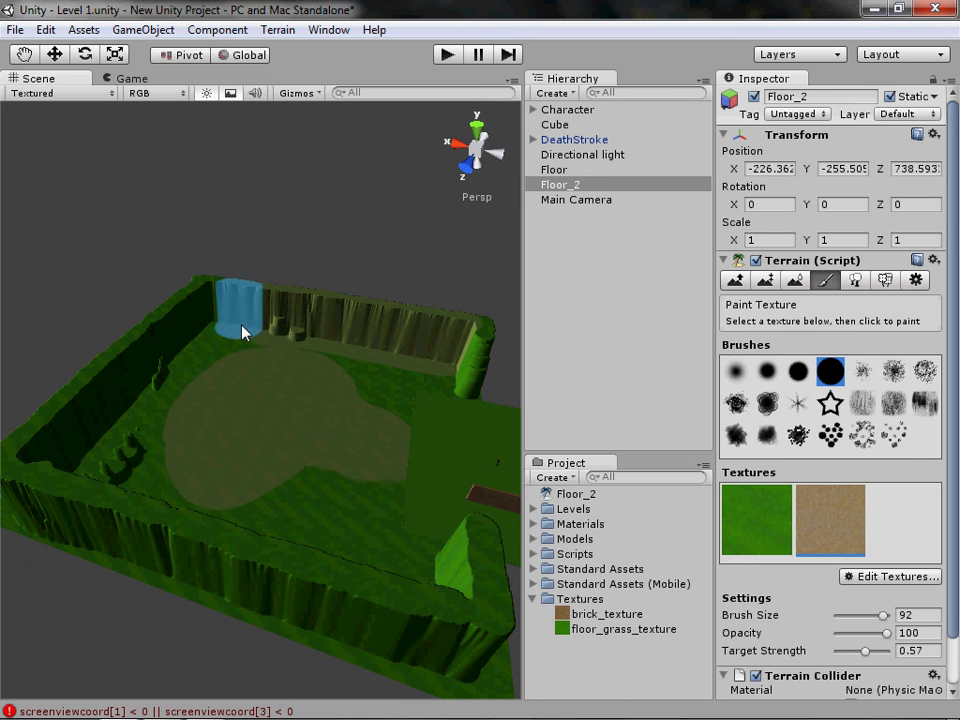
mouse_move(364, 489)
left_mouse_down("alt")
mouse_move(896, 504)
mouse_move(512, 451)
mouse_move(399, 420)
left_mouse_up("alt")
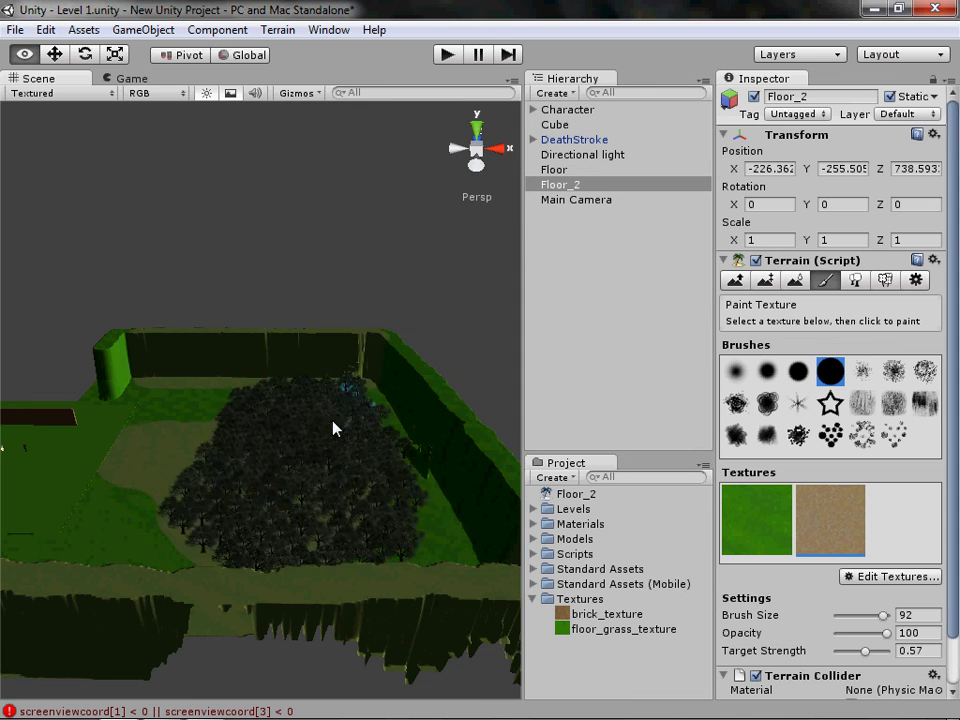
mouse_move(332, 429)
left_mouse_down("alt")
mouse_move(460, 558)
mouse_move(705, 501)
left_mouse_up("alt")
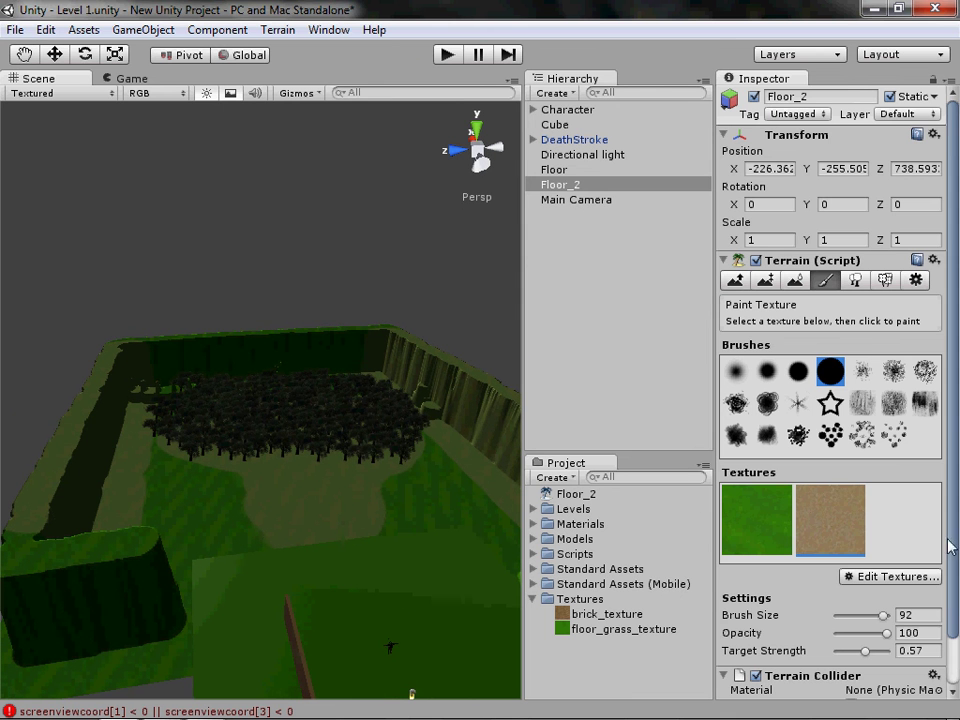
- Select the grass texture and inspect the painted border walls from above and in perspective
left_click(762, 545)
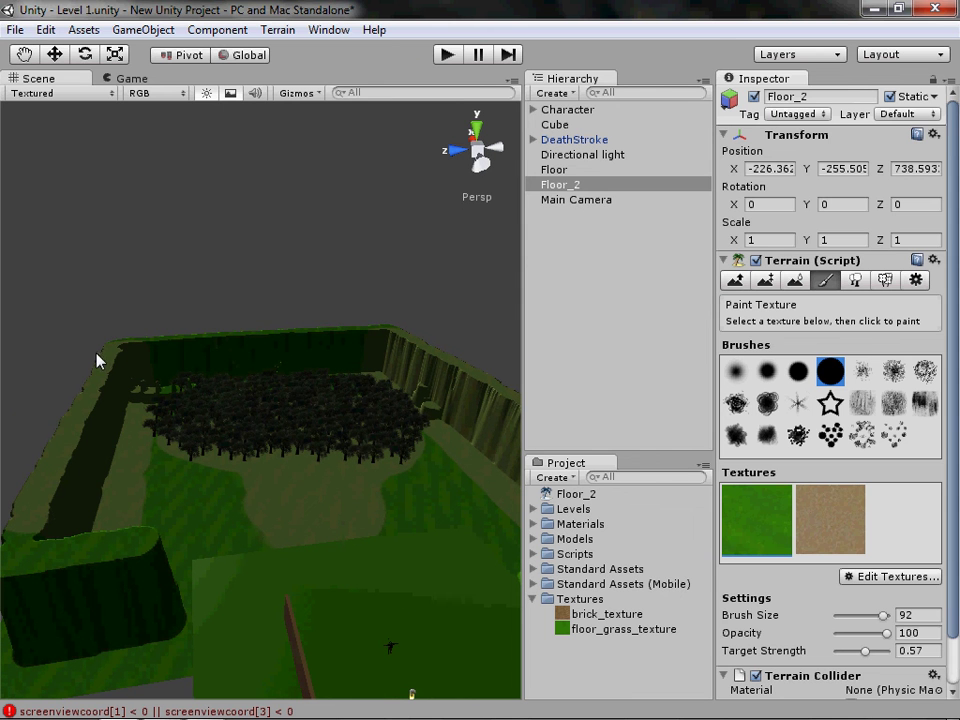
left_click(484, 133)
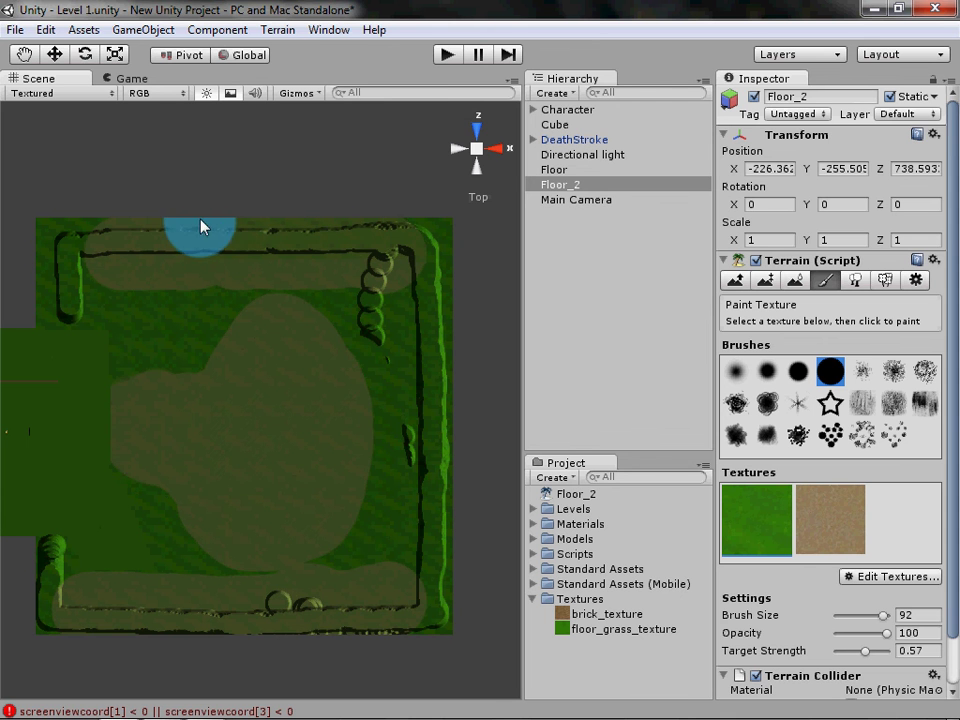
scroll(294, 377, "down", 3)
left_click_drag(294, 377, 499, 228, "alt")
left_click(475, 151)
scroll(201, 379, "up", 6)
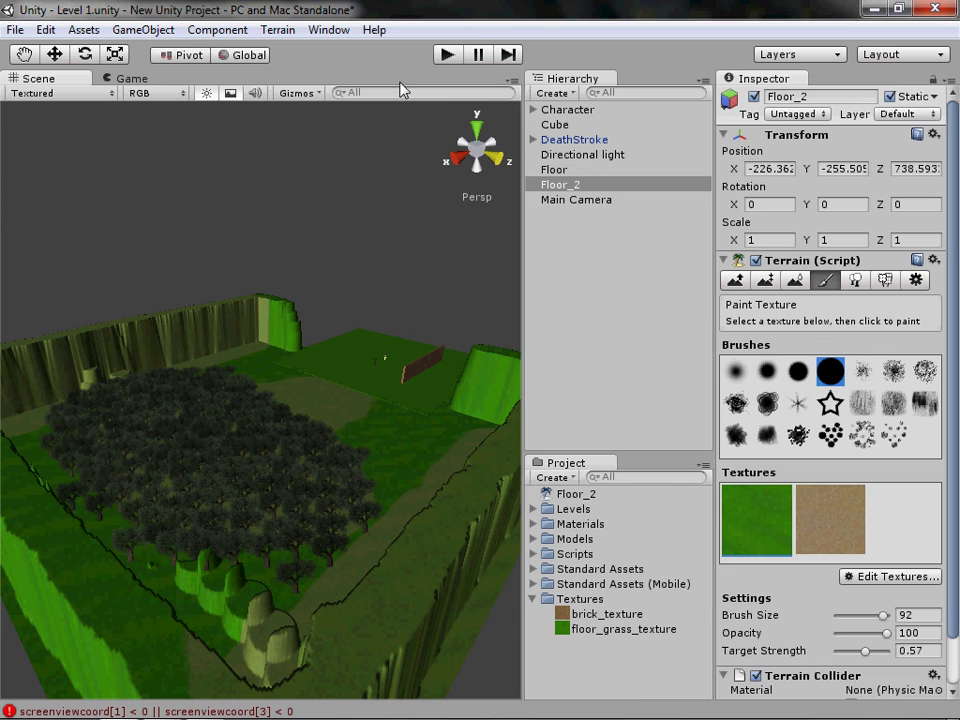
- Run the game and walk the character from the original floor past the brick wall to the trees on Floor_2
left_click(447, 55)
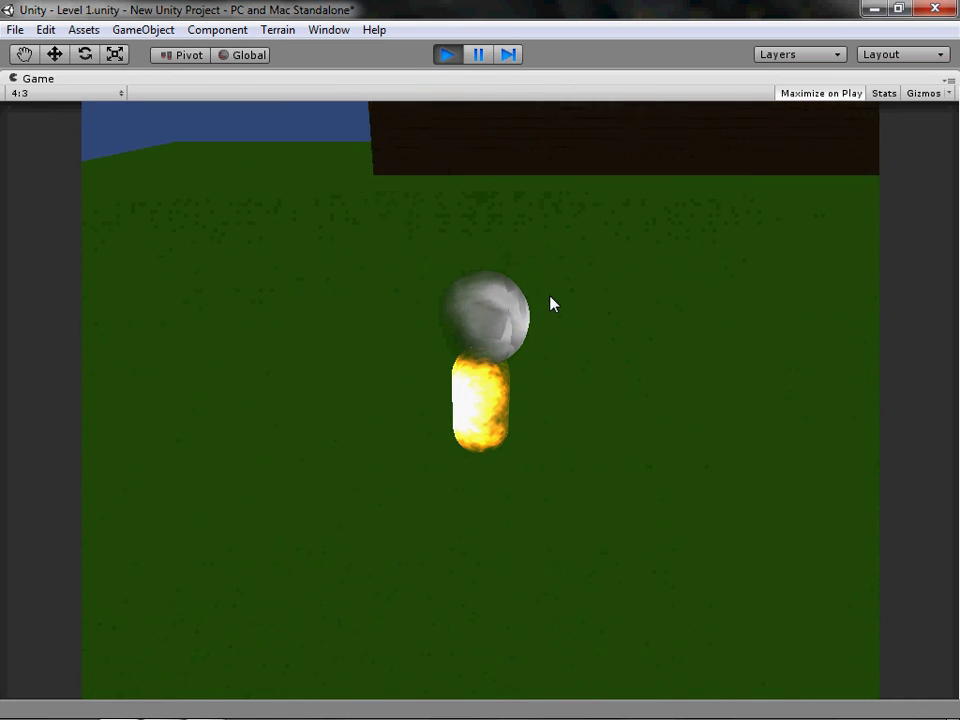
key("a")
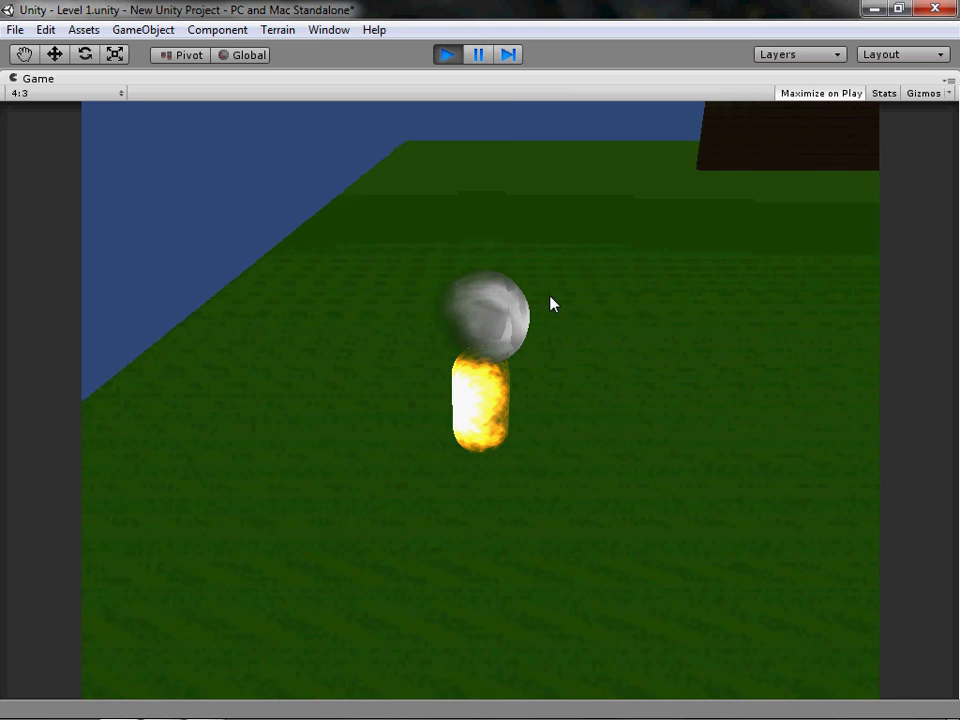
key("d")
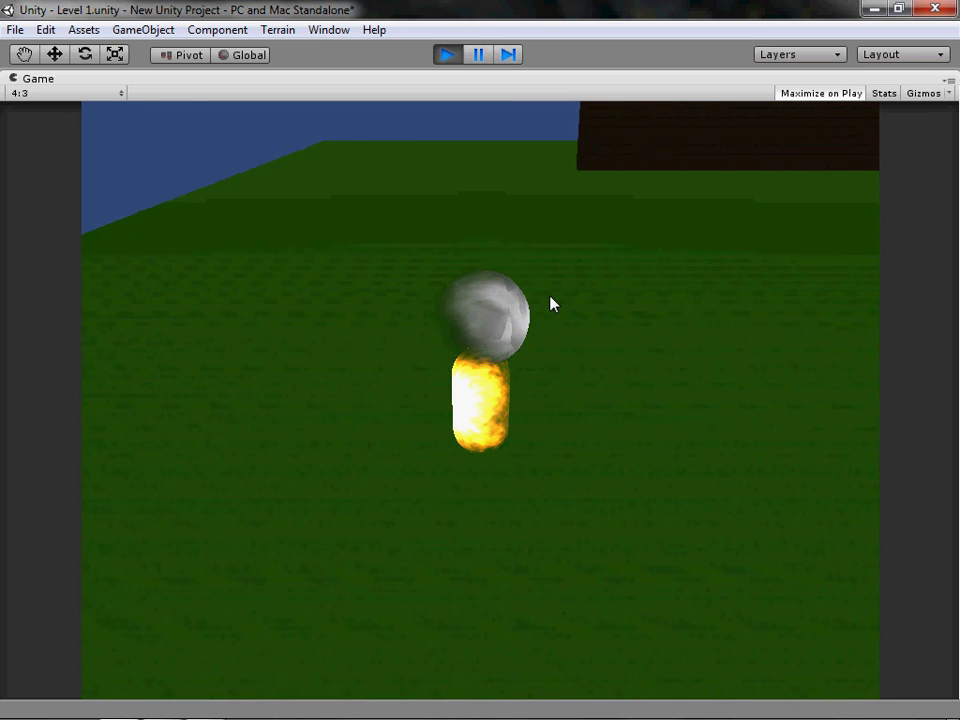
key("d")
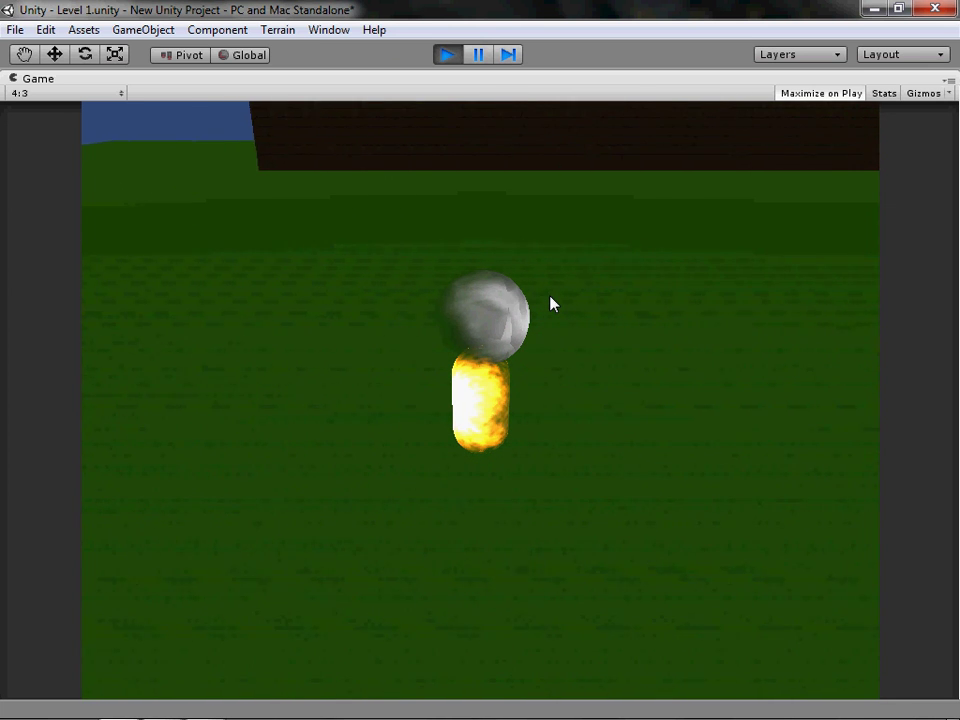
key("Right")
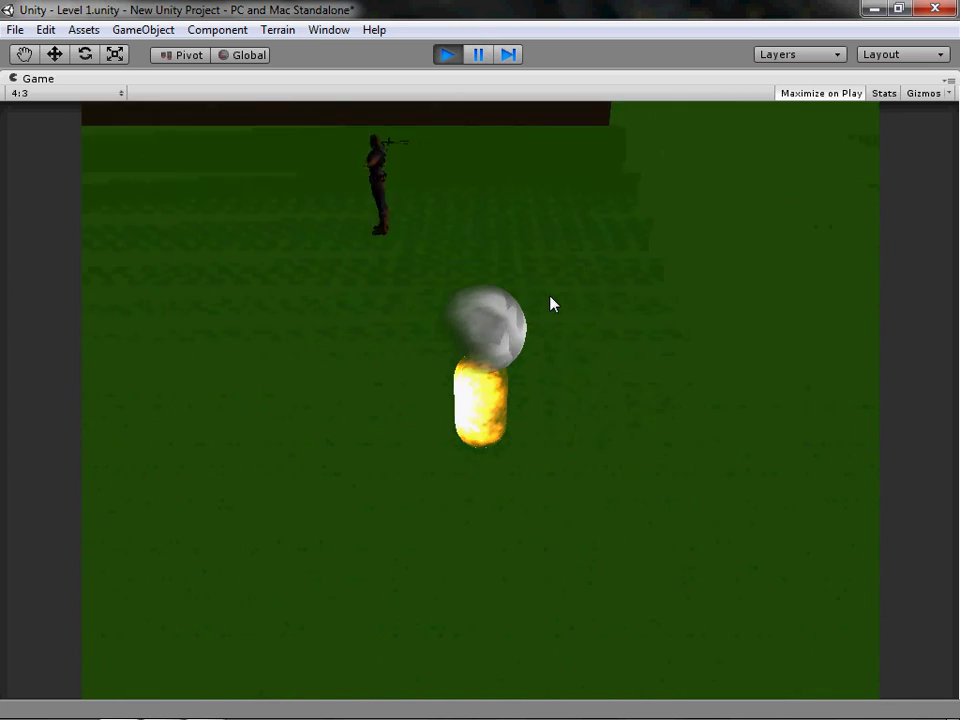
key("Right")
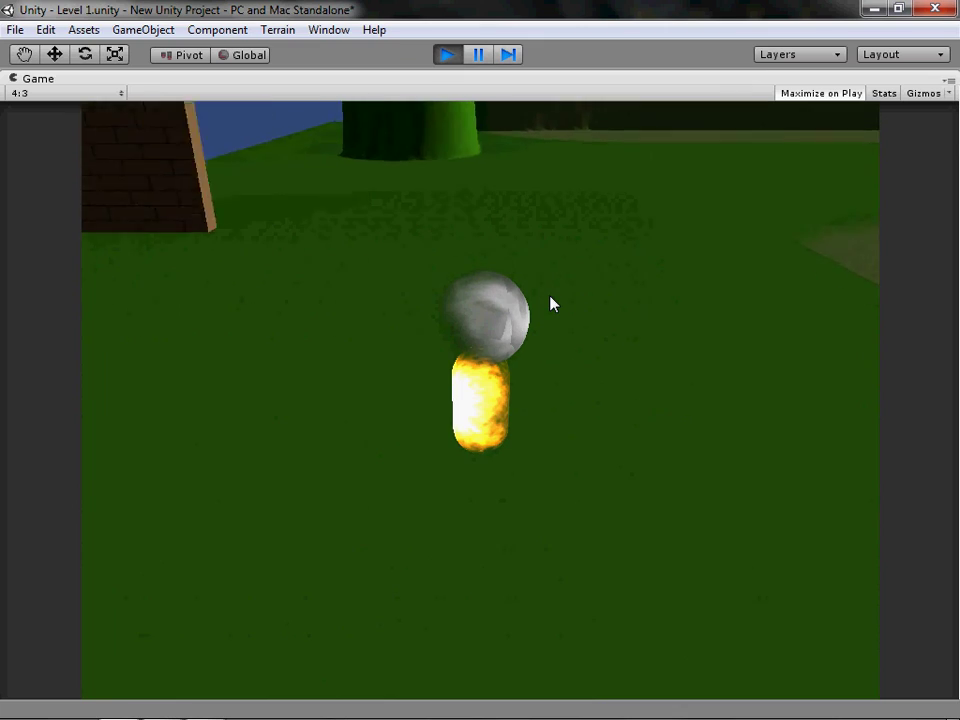
key("Right")
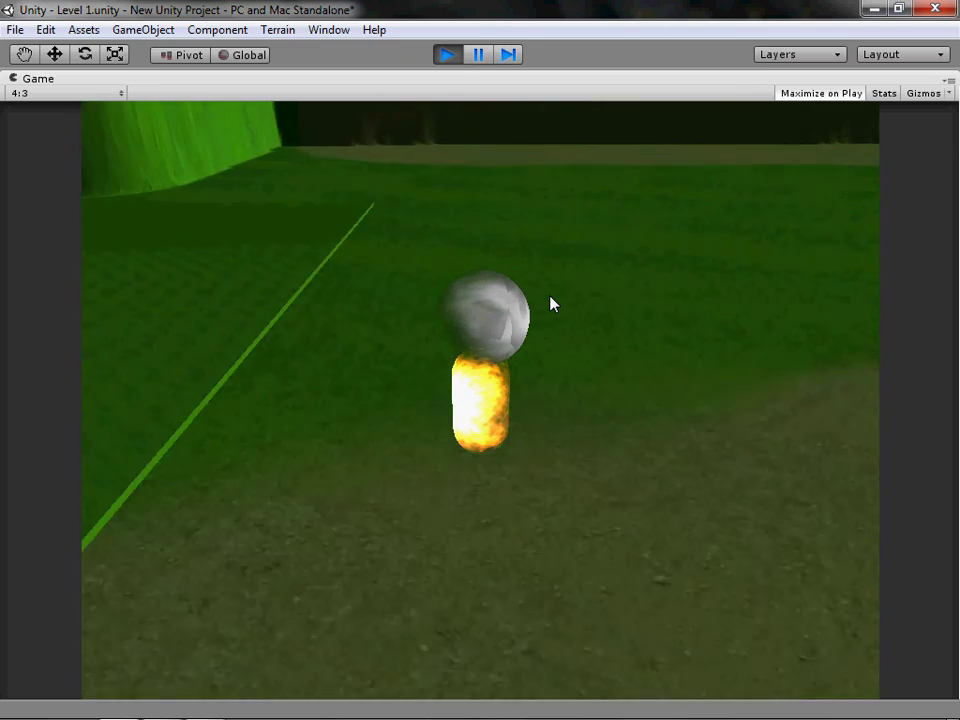
key("Right")
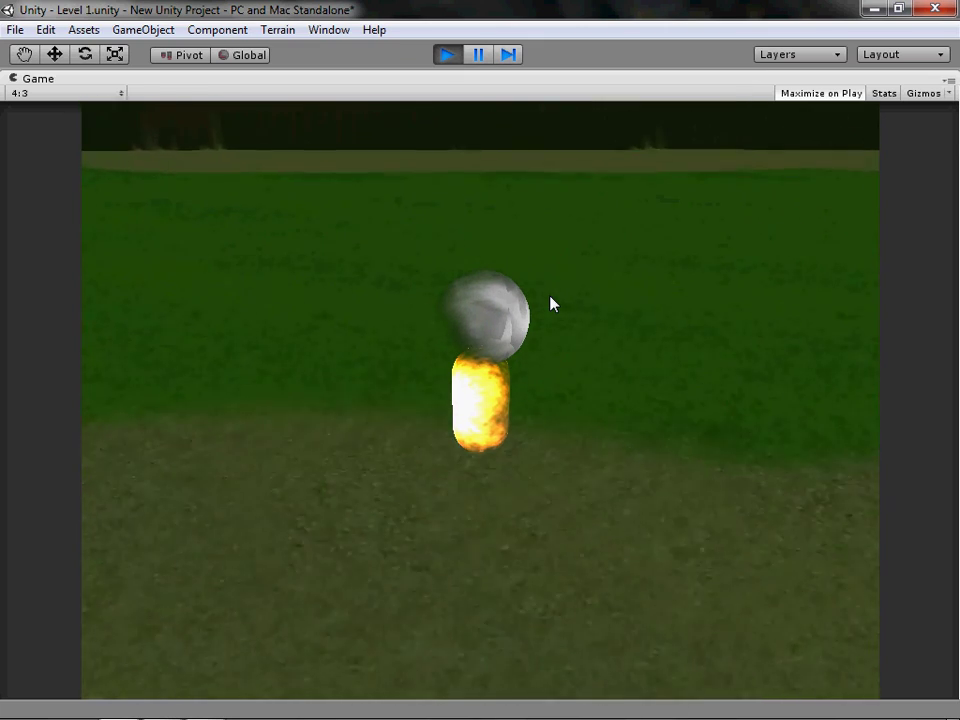
key("Right")
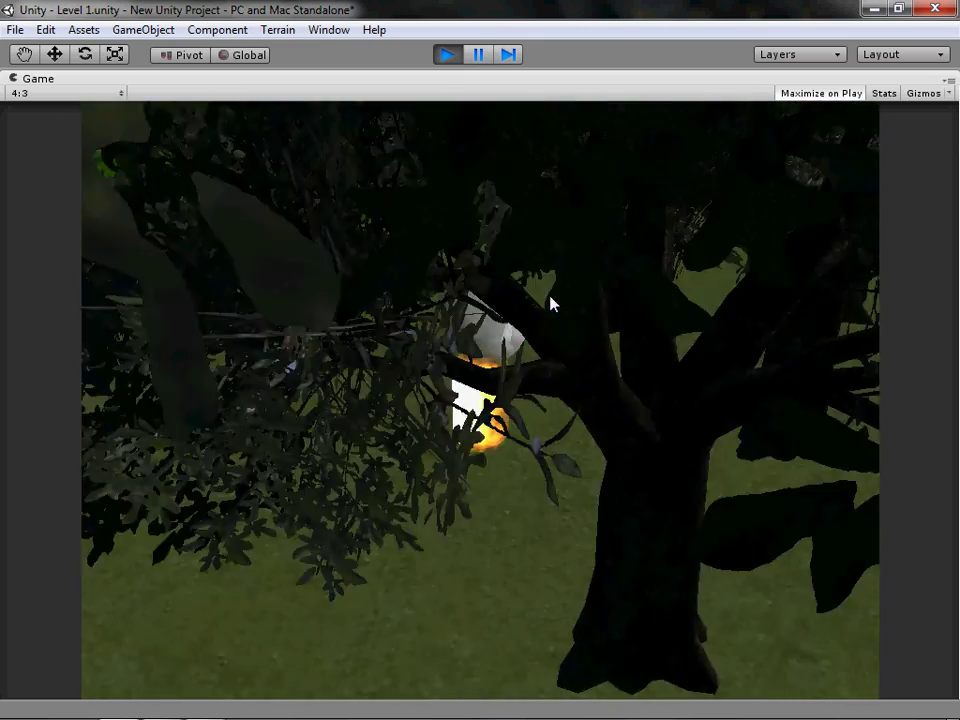
- Walk the character through the grove and back out onto the open dirt patch
key("Up")
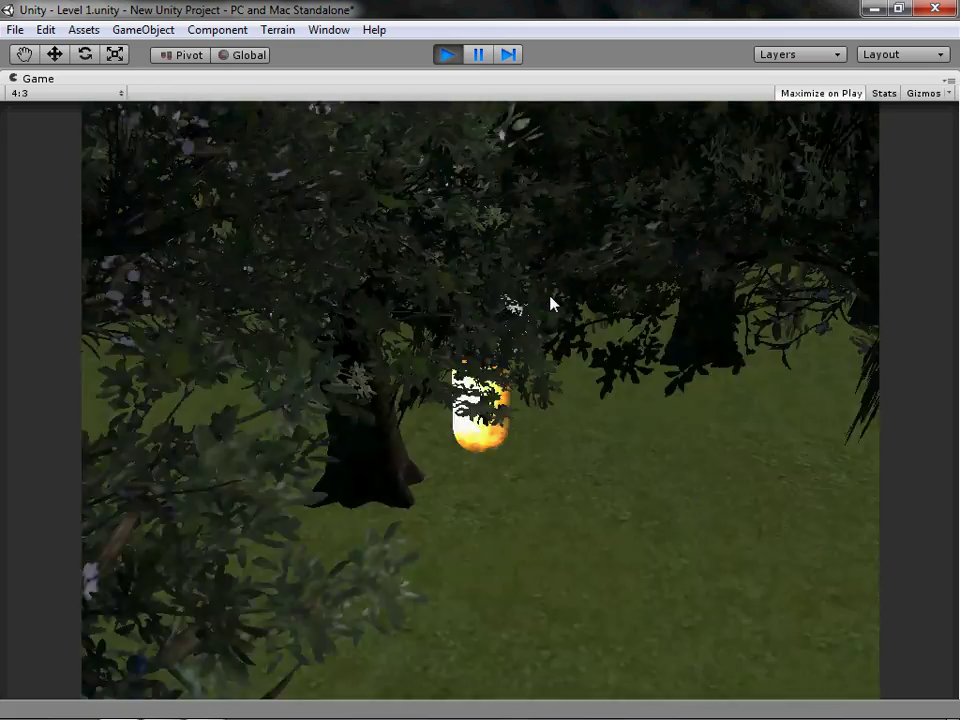
key("Up")
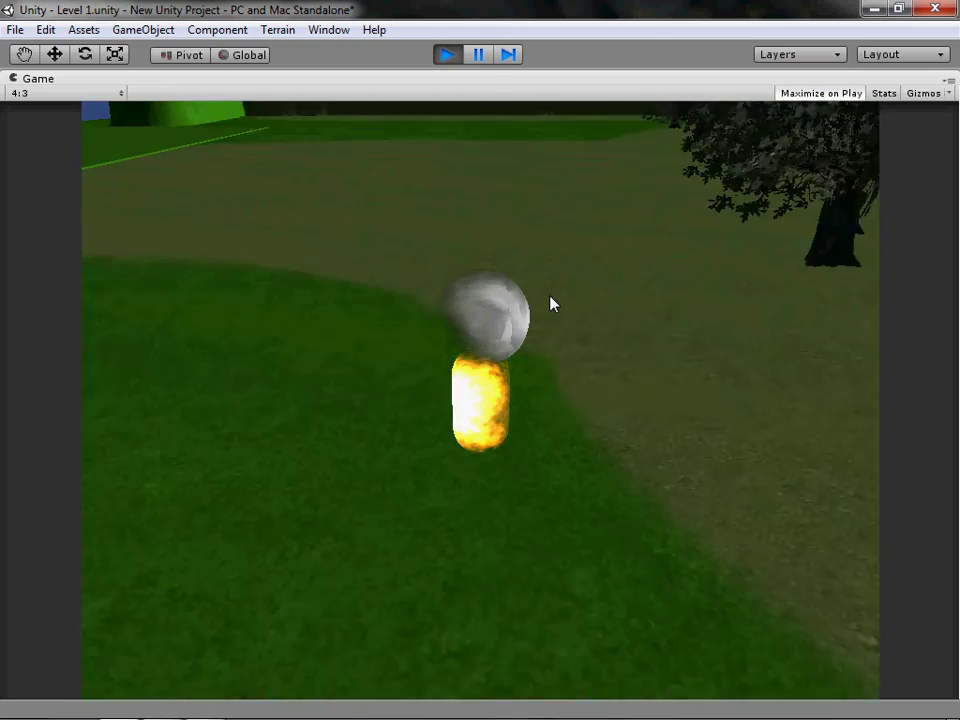
key("Right")
key("Up")
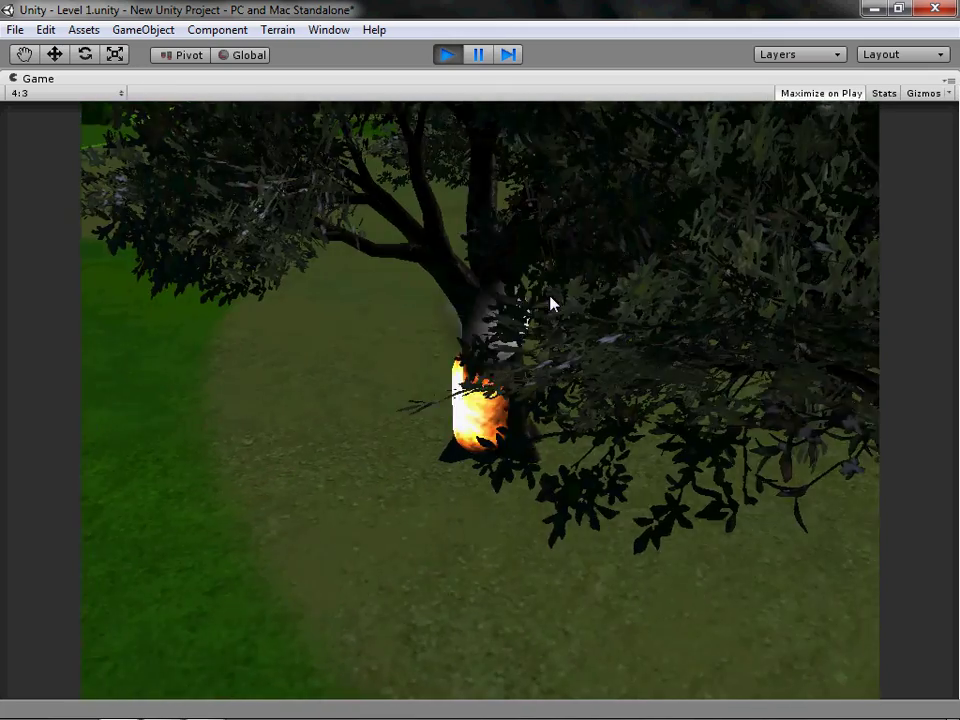
key("Up")
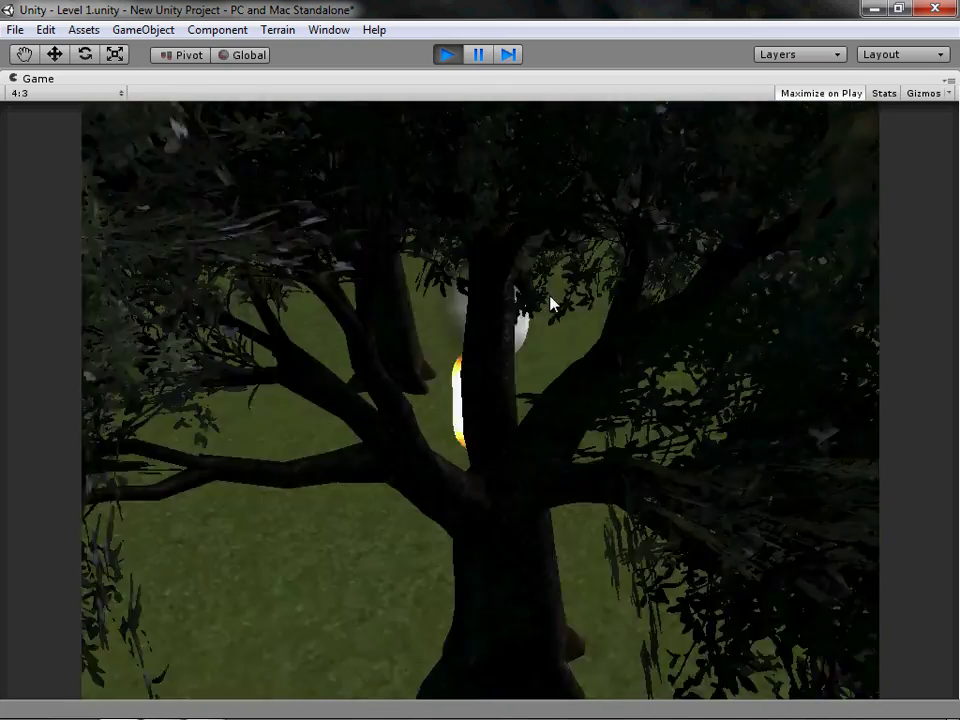
key("Up")
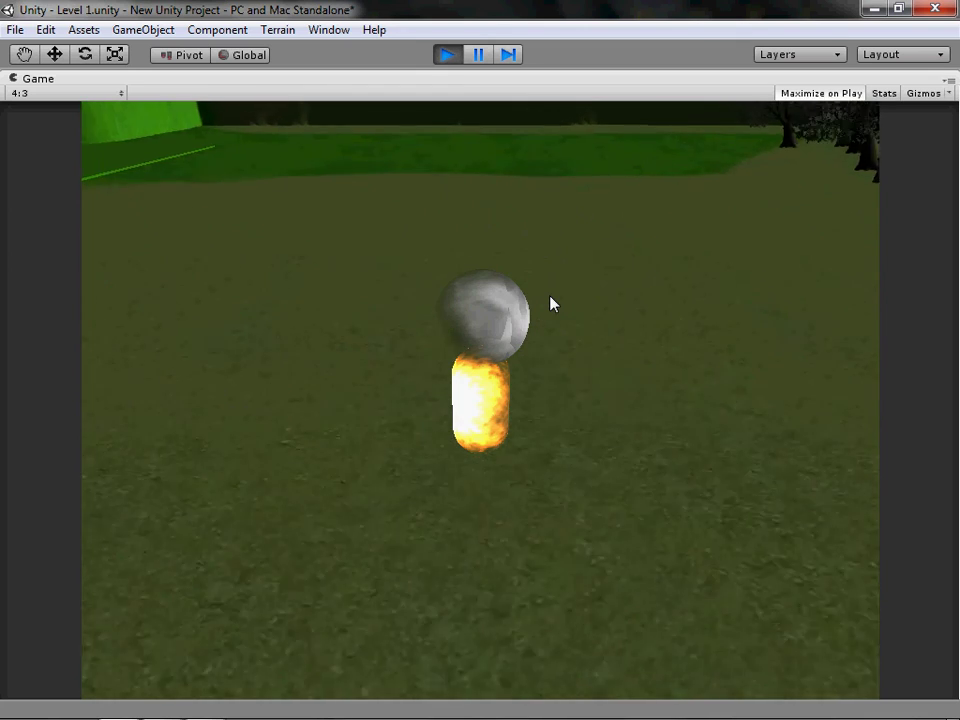
- Walk the character across the dirt and grass up to the foot of the border wall
key("Up")
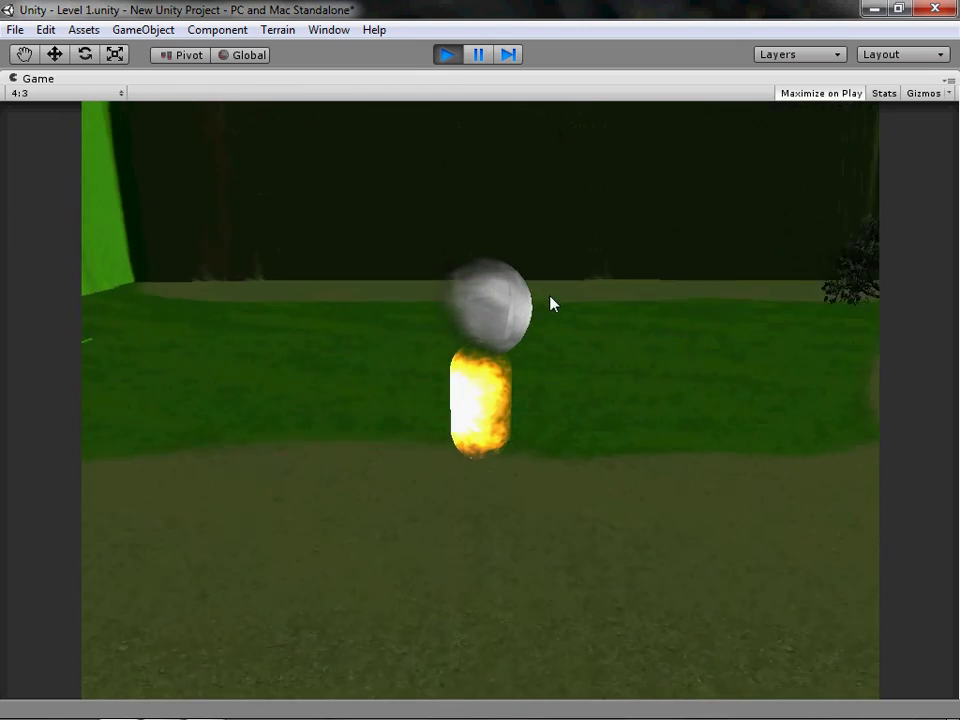
key("Up")
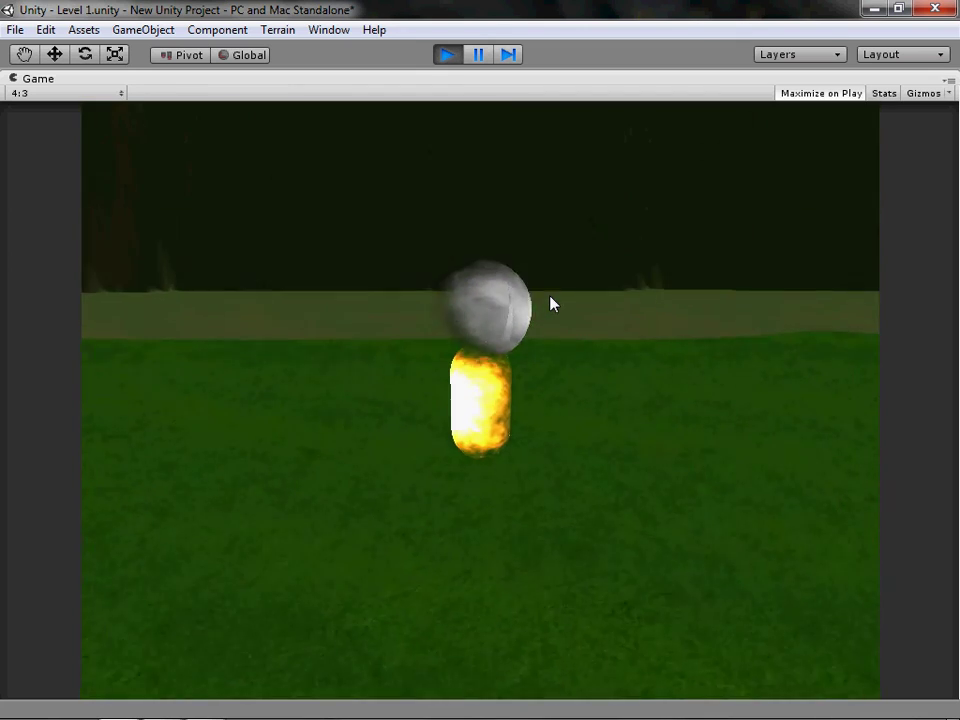
key("Up")
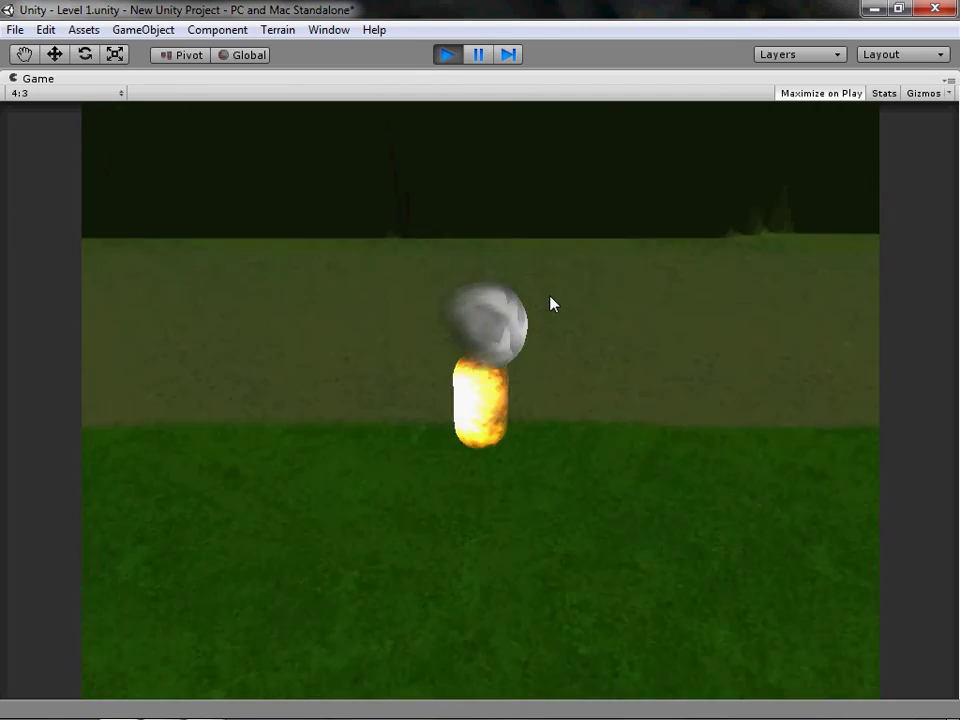
key("Up")
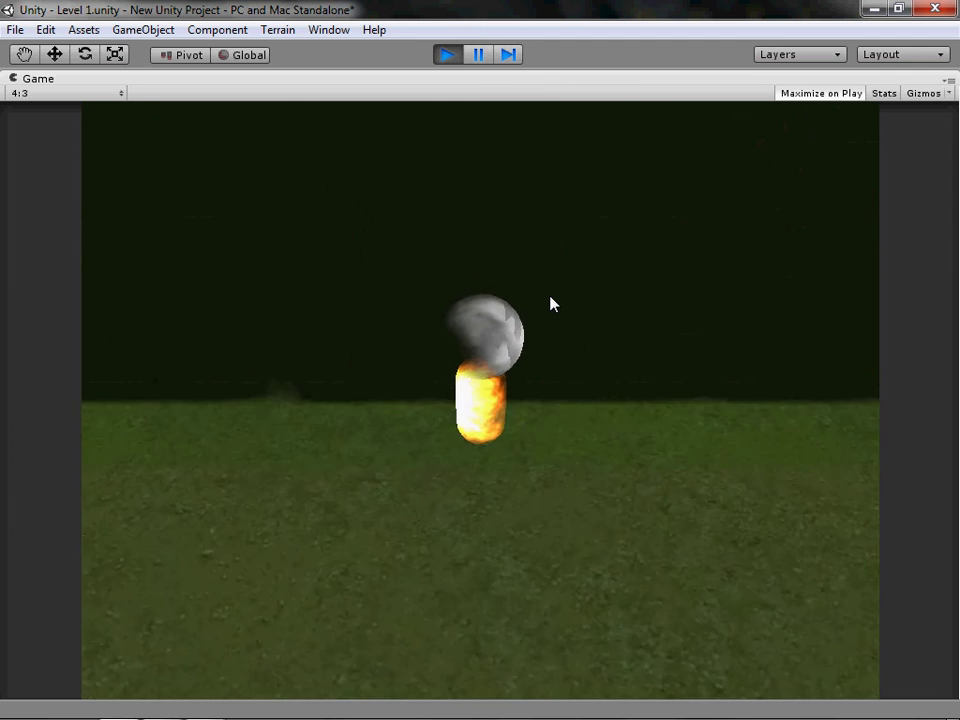
key("Up")
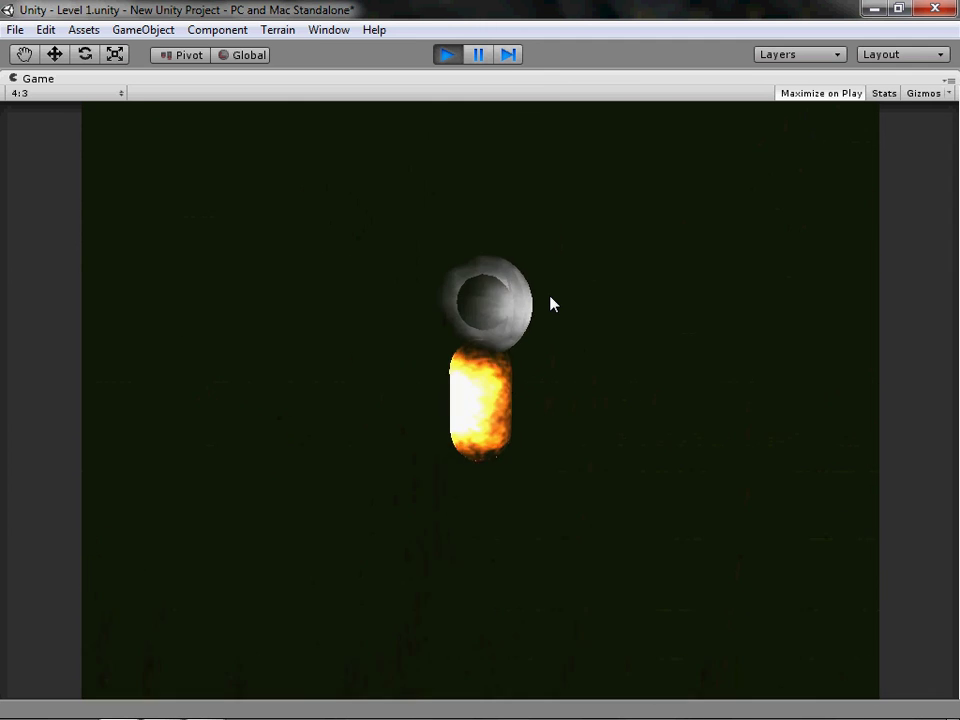
- Jump repeatedly against the border wall to test whether it holds the character in
key("space")
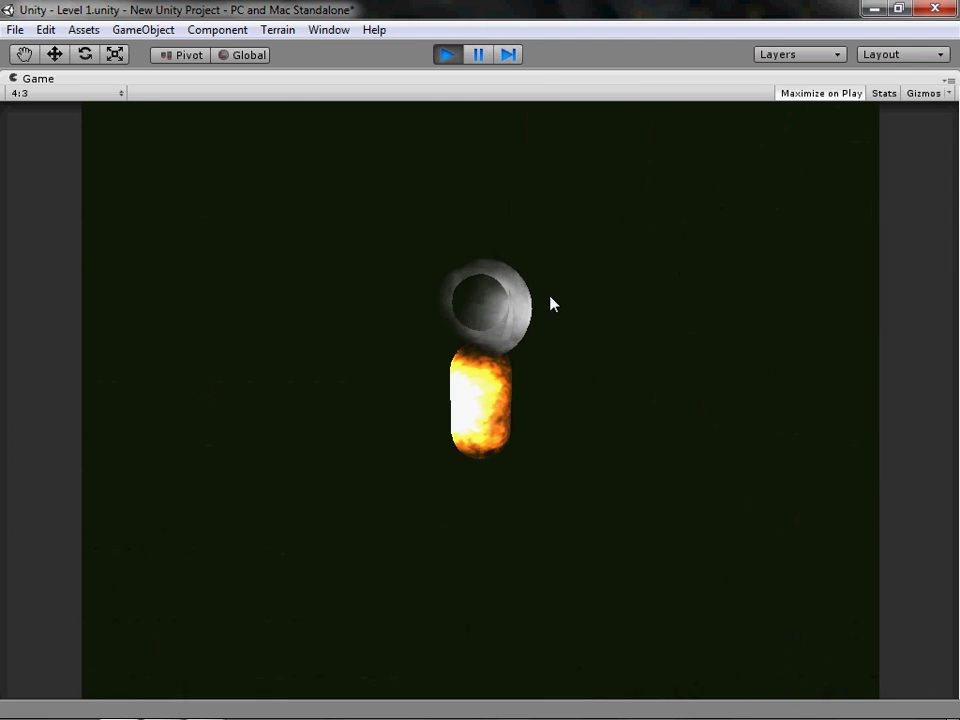
key("space")
key("space")
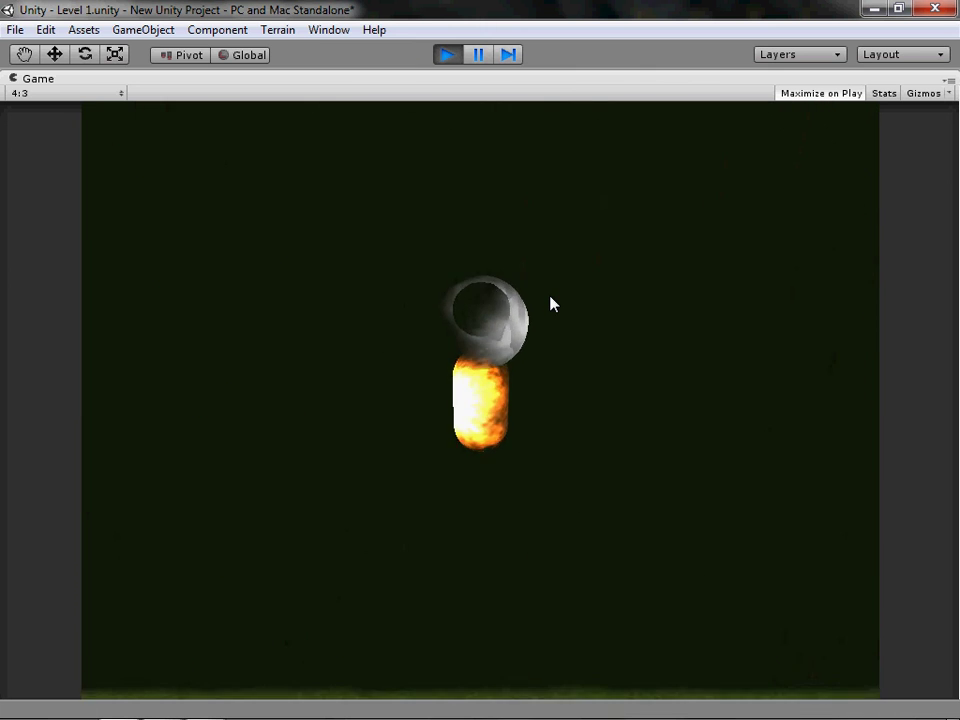
key("space")
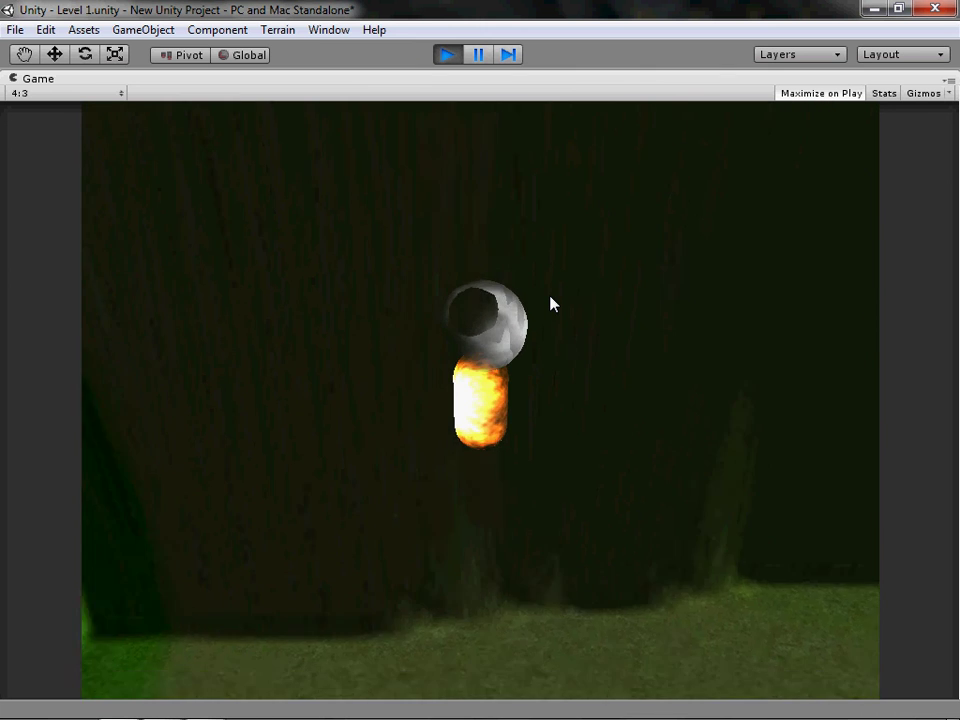
key("space")
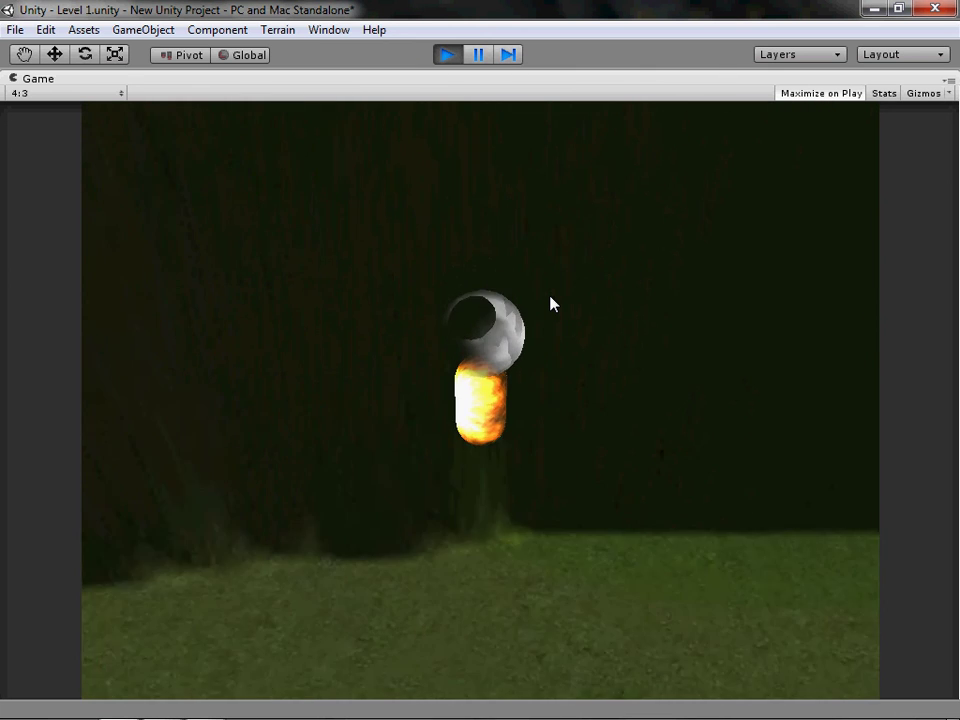
- Turn the character to the wall's end, jump repeatedly up and over it, and stop the game
key("a")
key("space")
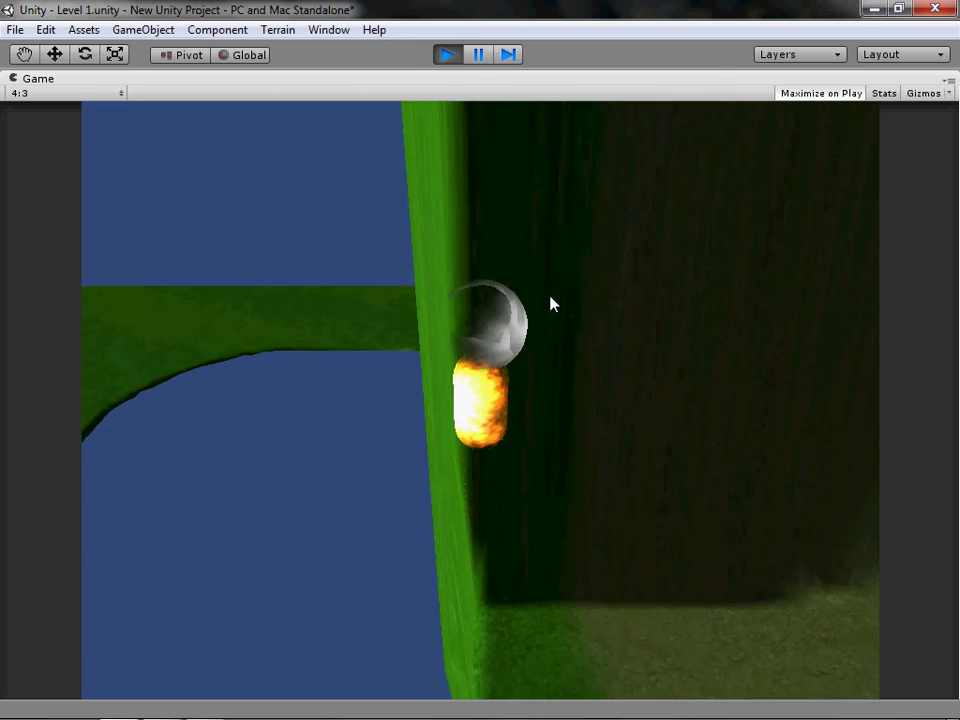
key("space")
key("space")
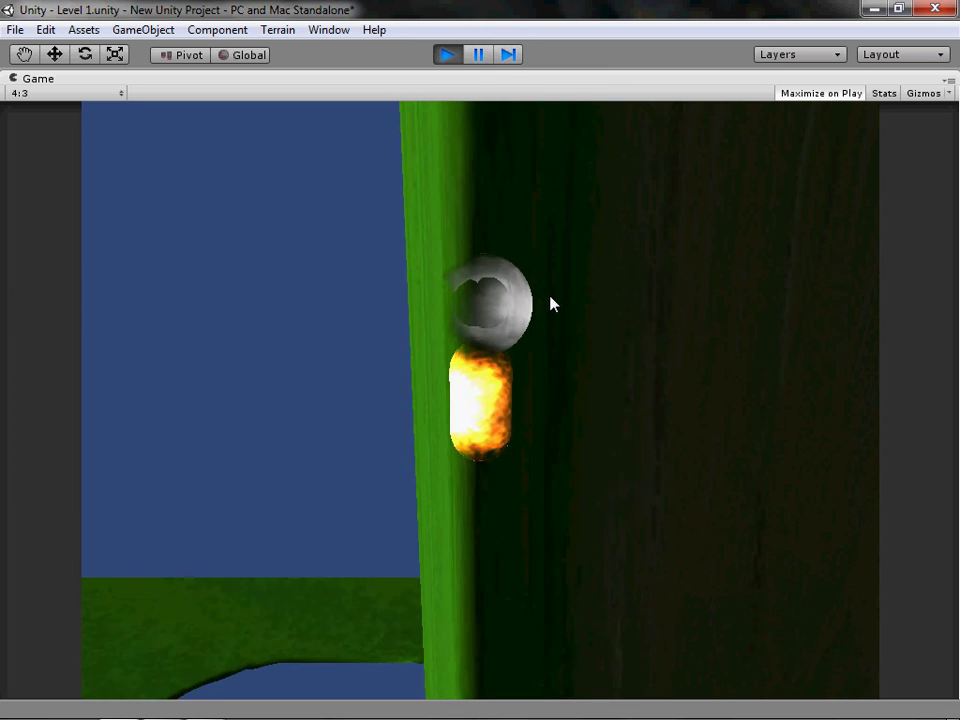
key("space")
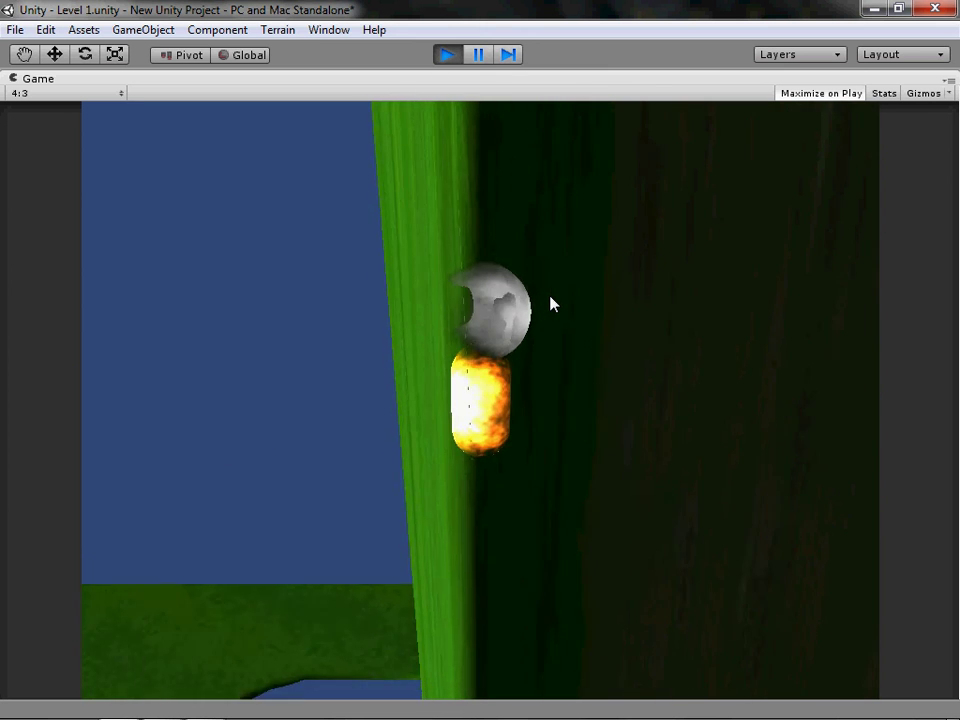
key("space")
key("space")
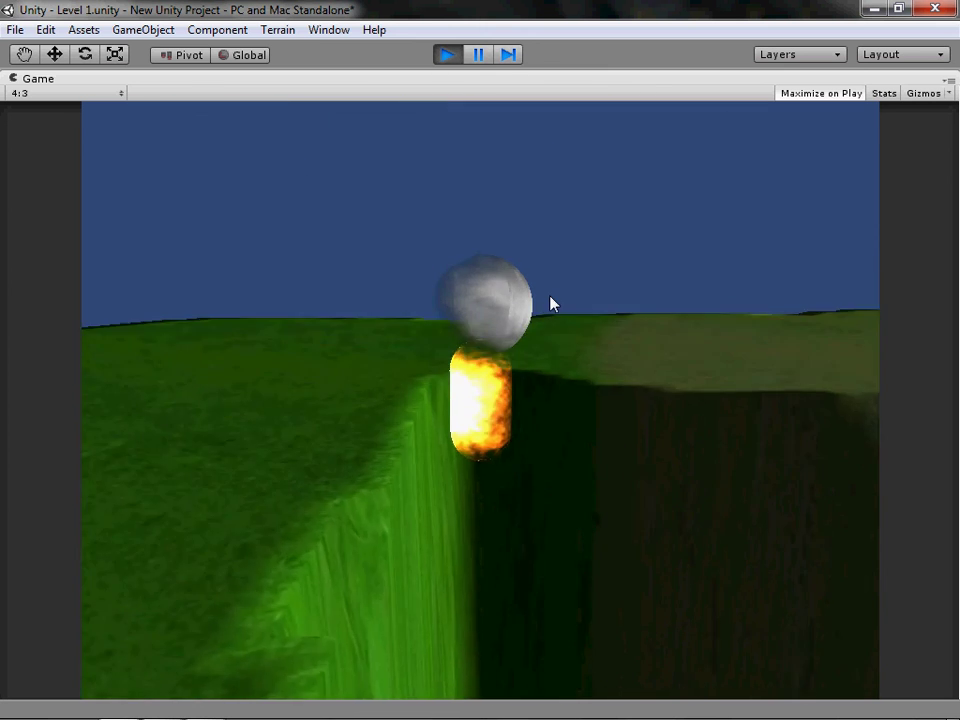
key("space")
key("space")
key("space")
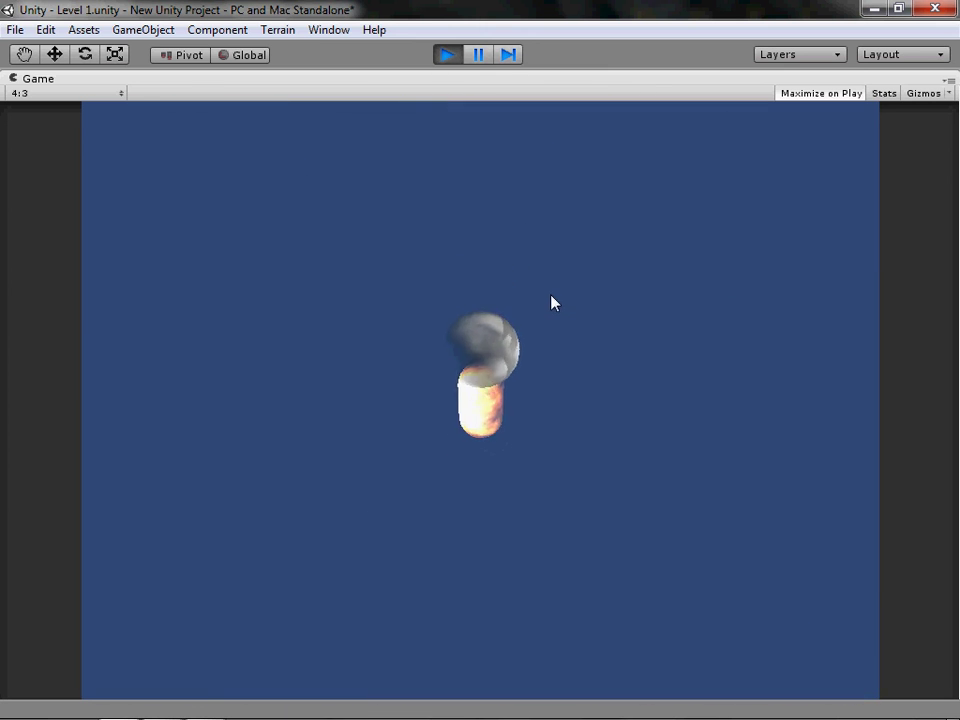
left_click(446, 58)
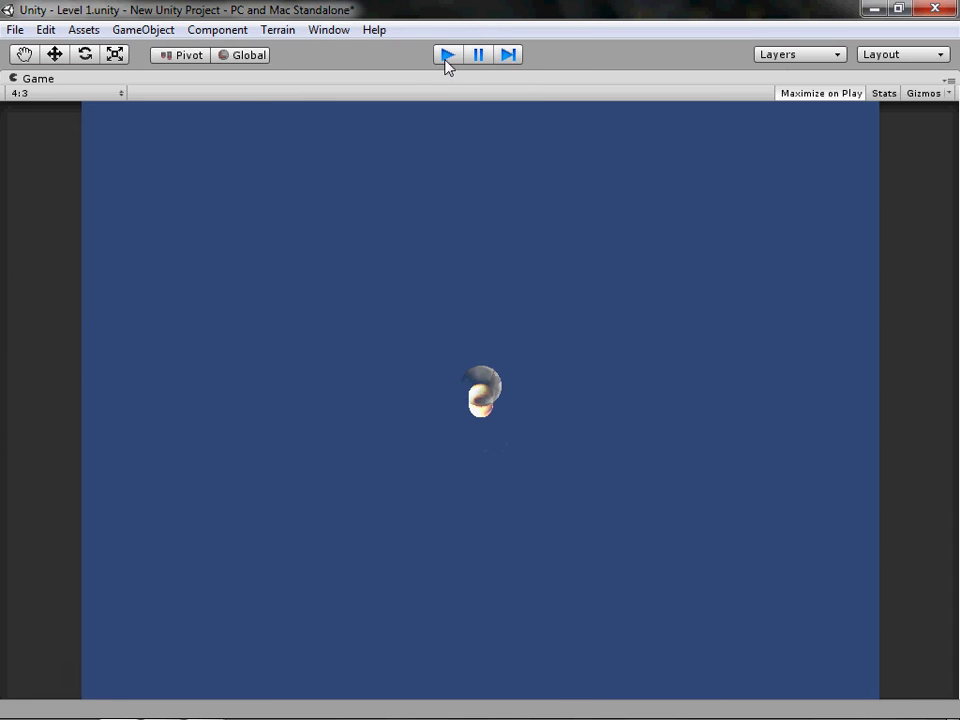